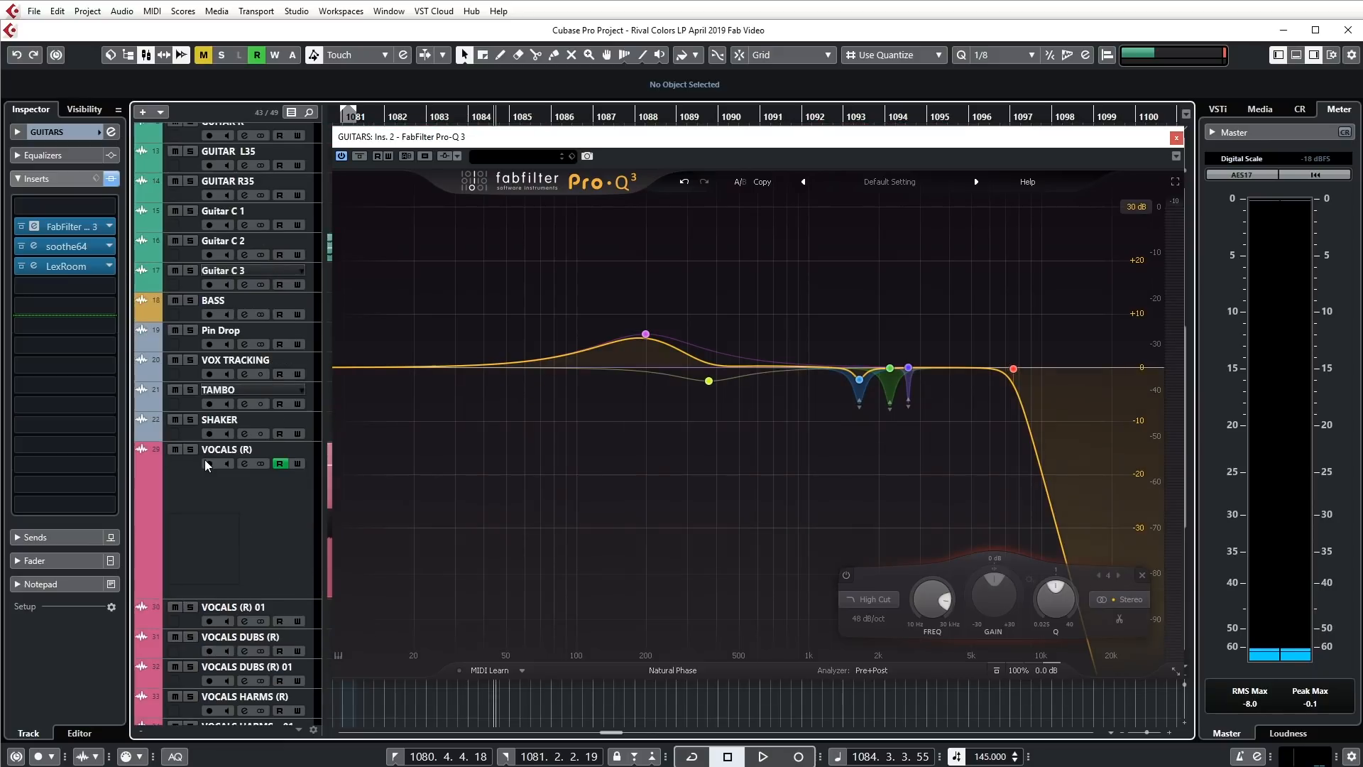
Solo the GUITARS group track and play back the section to hear the guitars on their own
click(262, 366)
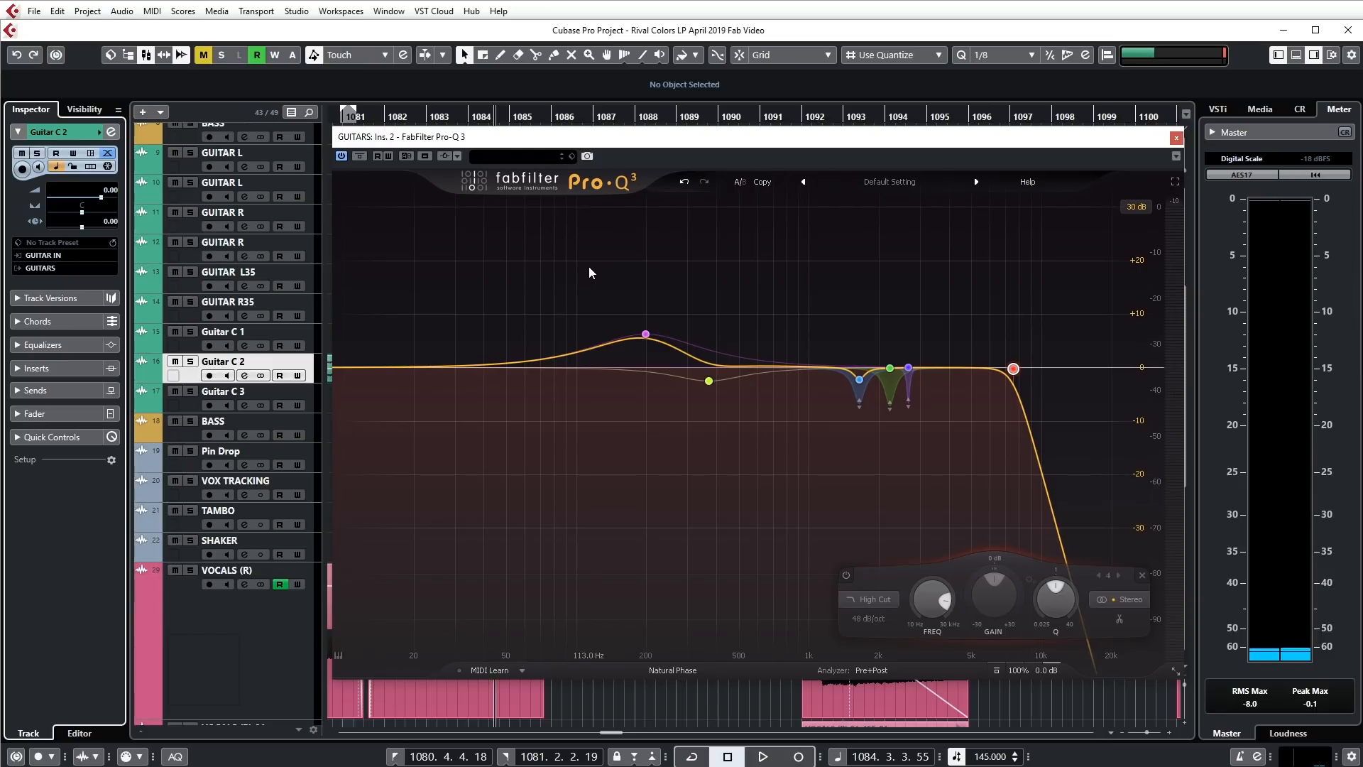
scroll(298, 574, down, 10)
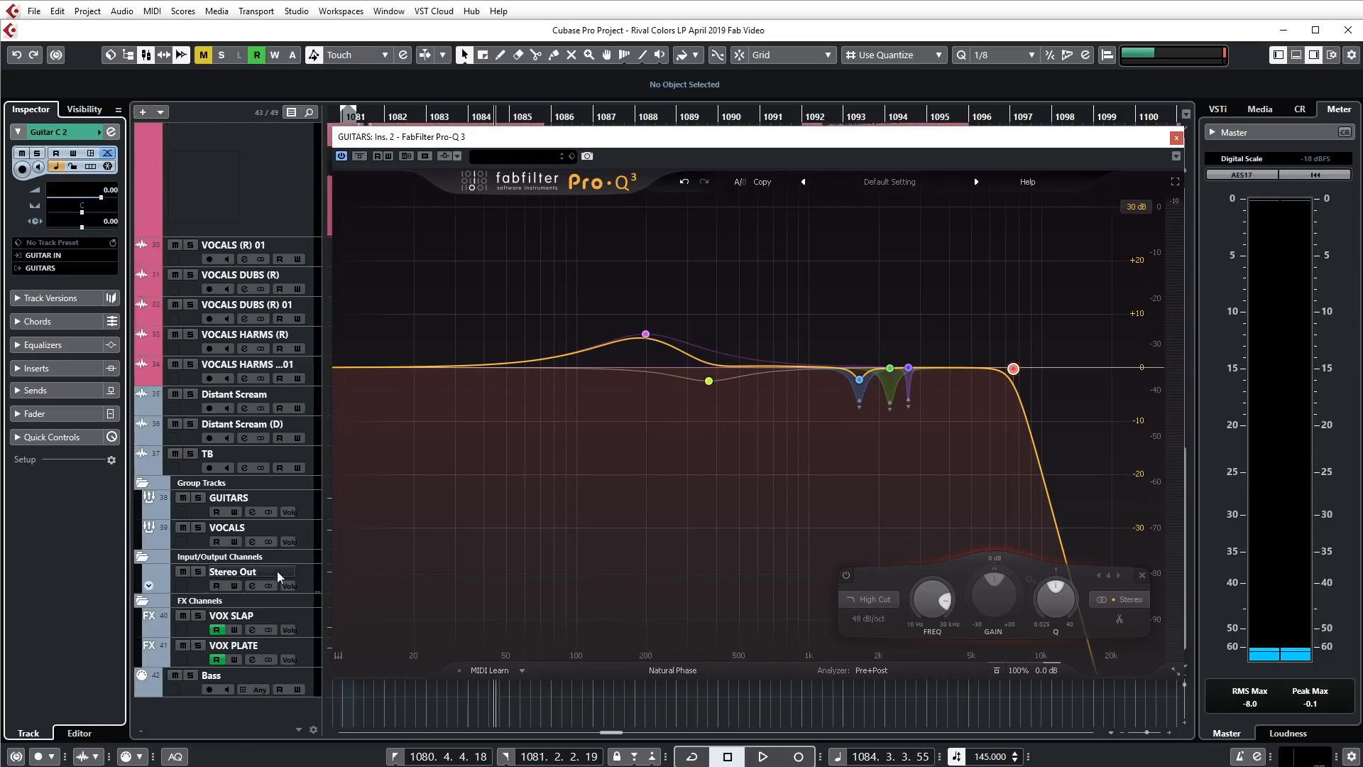
click(248, 500)
key(s)
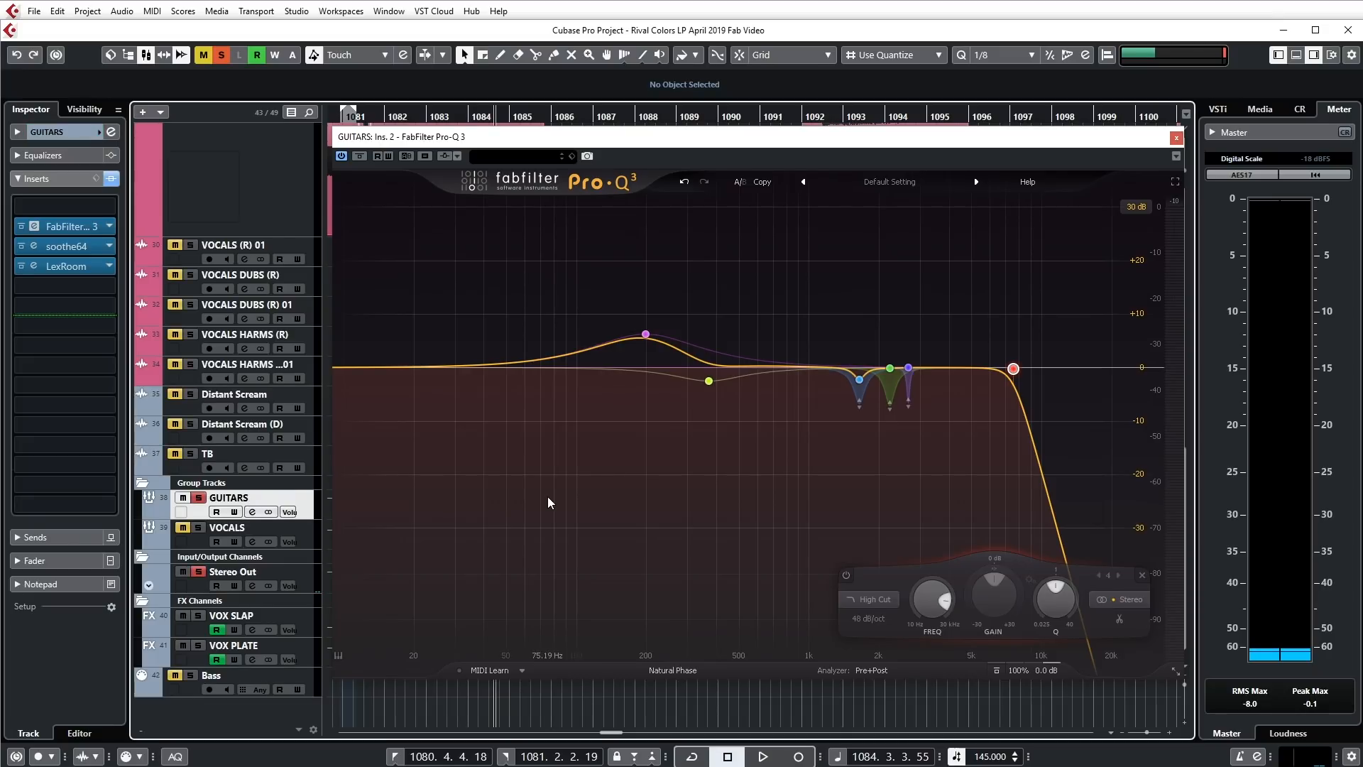
key(space)
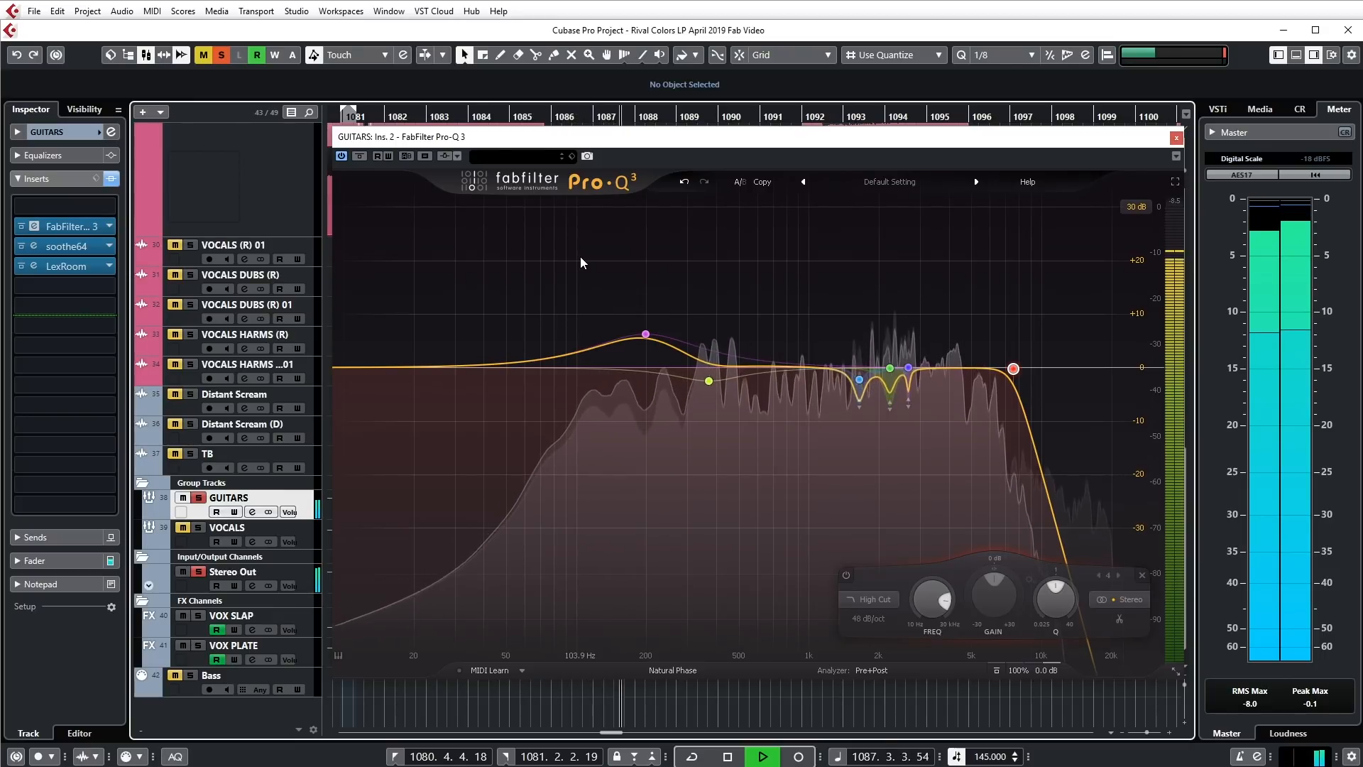
key(space)
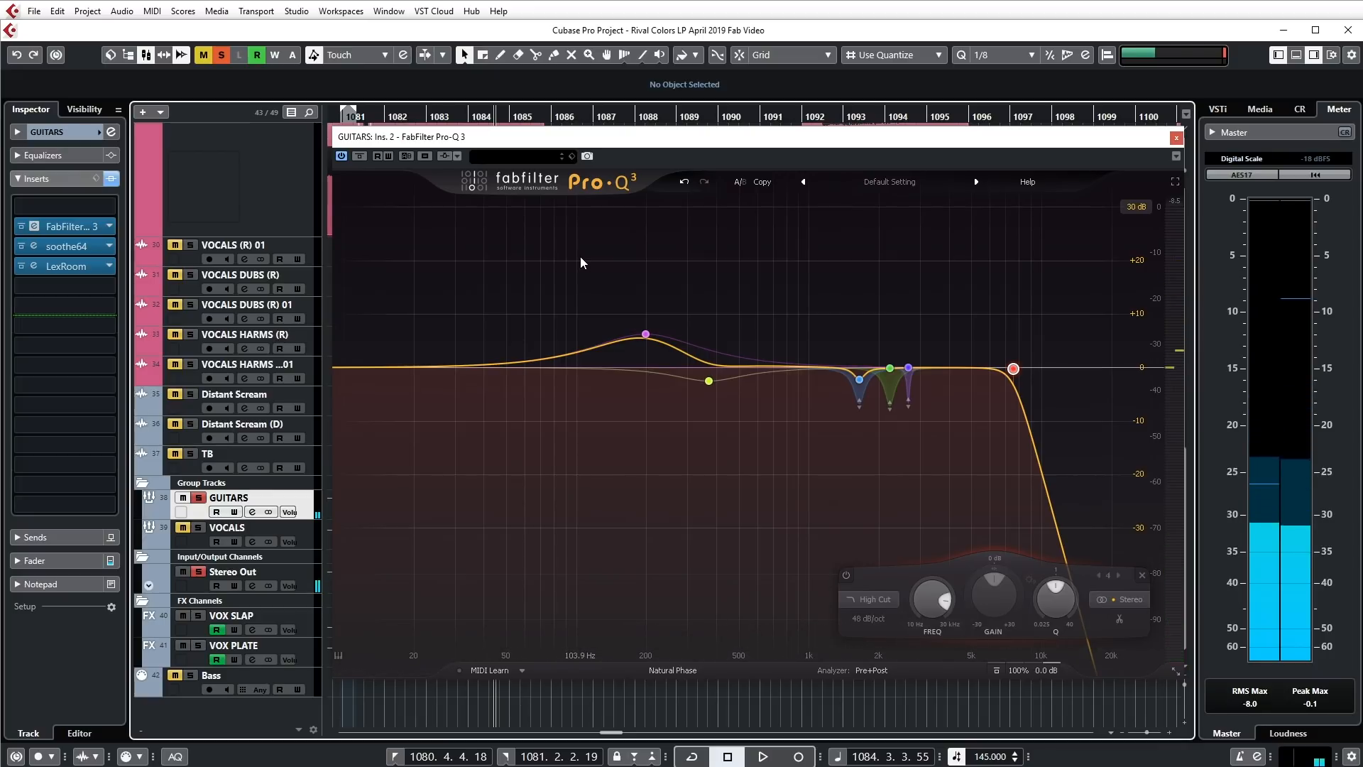
Examine the wide low-mid boost band in the guitar EQ and audition it during playback
drag(483, 275, 686, 394)
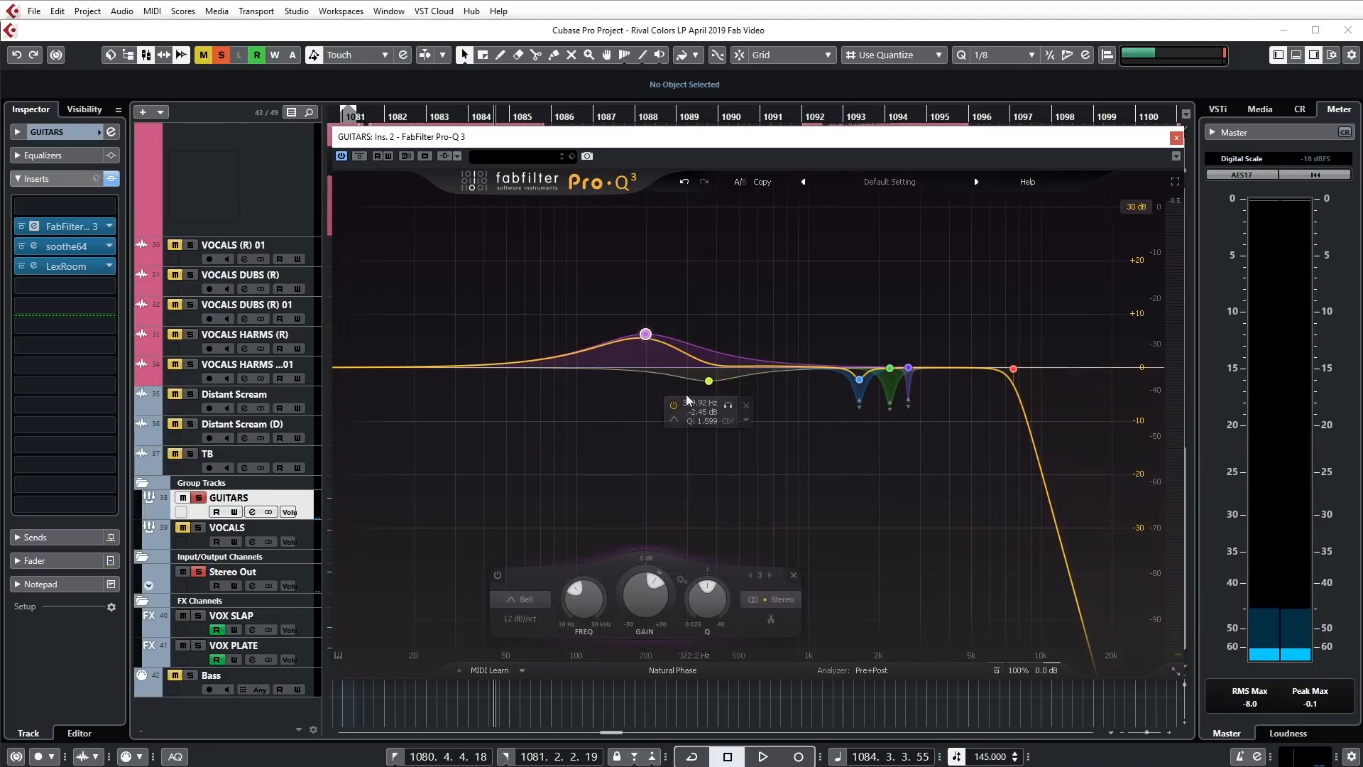
mouse_move(645, 331)
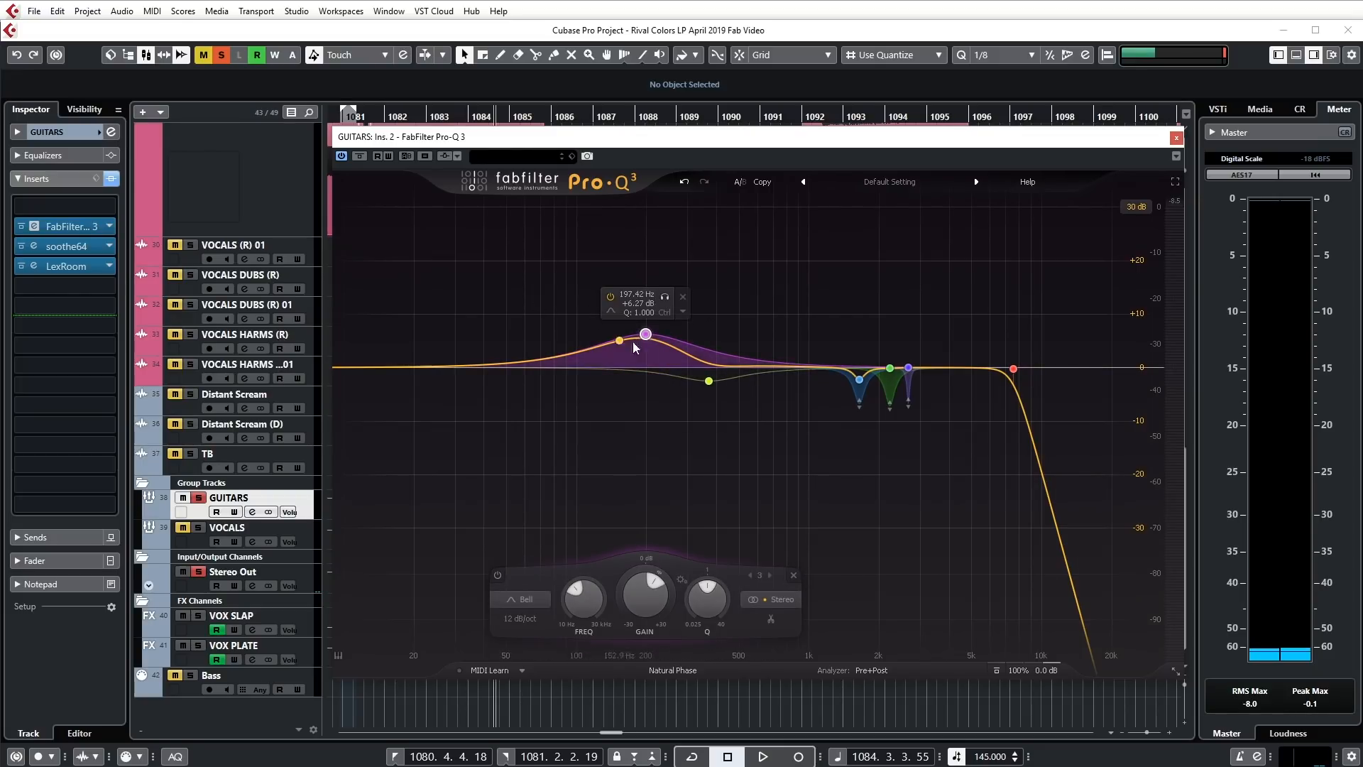
click(553, 276)
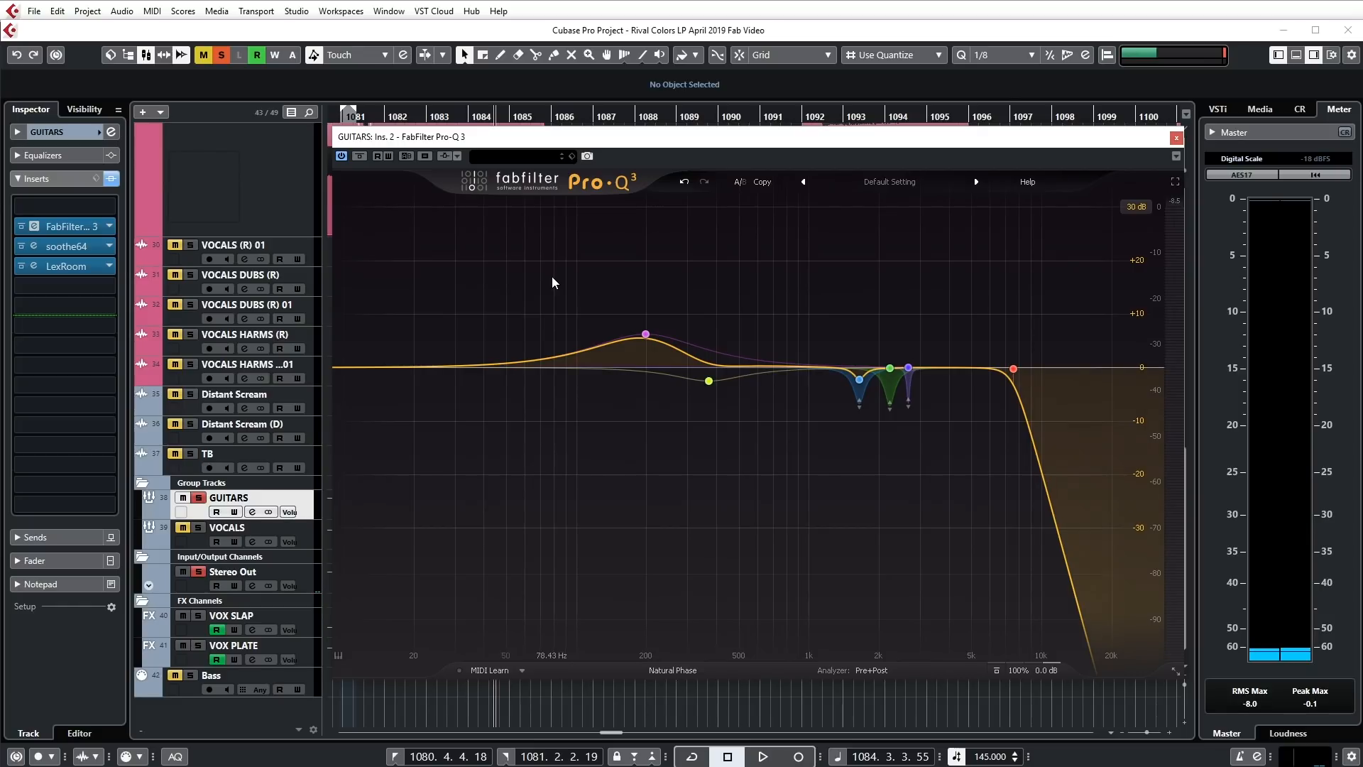
drag(545, 276, 668, 445)
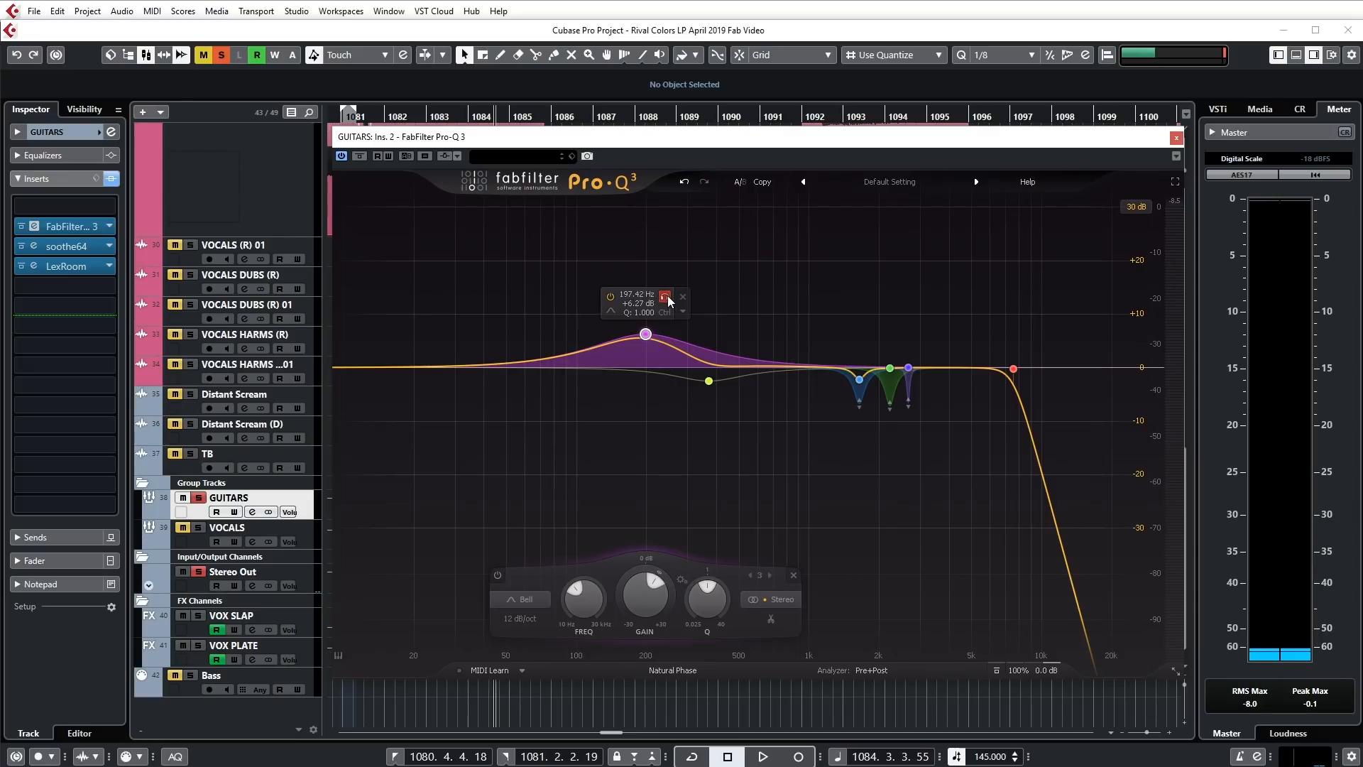
click(668, 297)
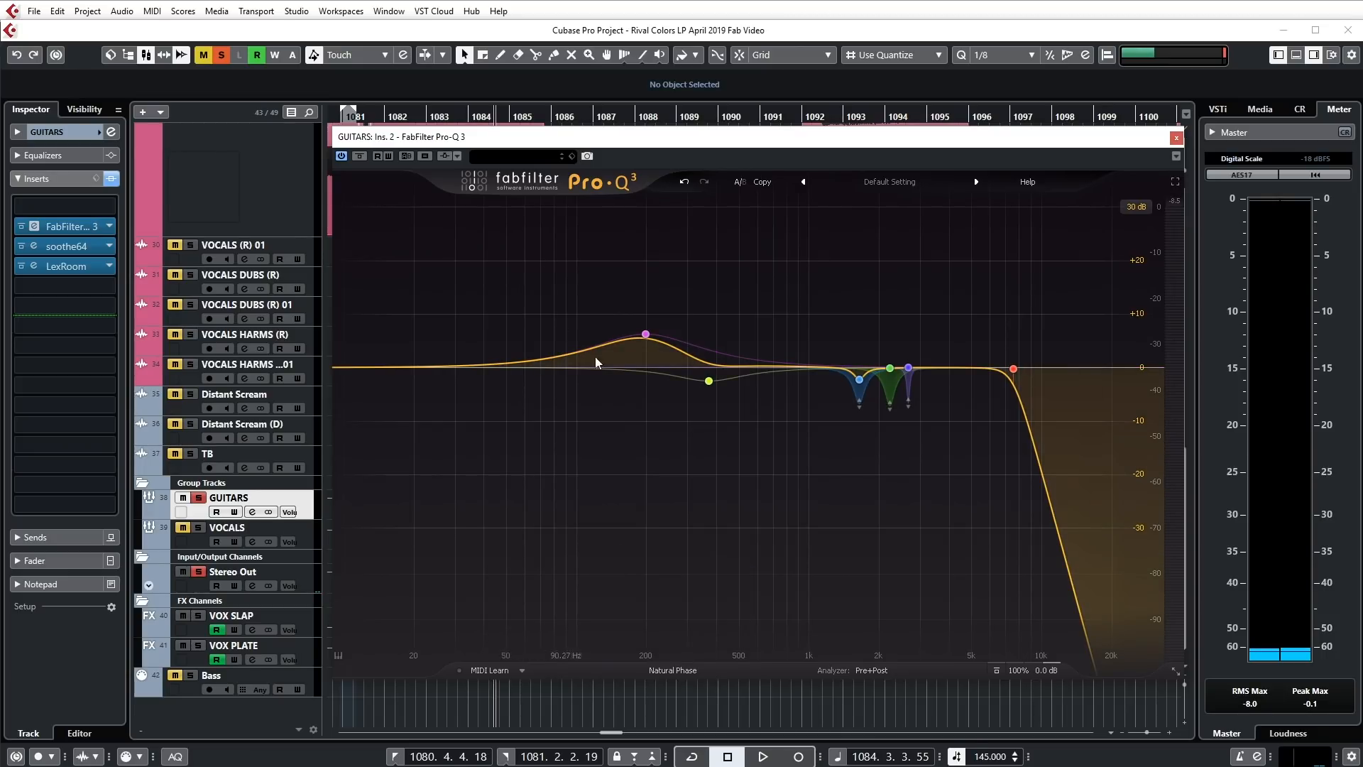
mouse_move(671, 304)
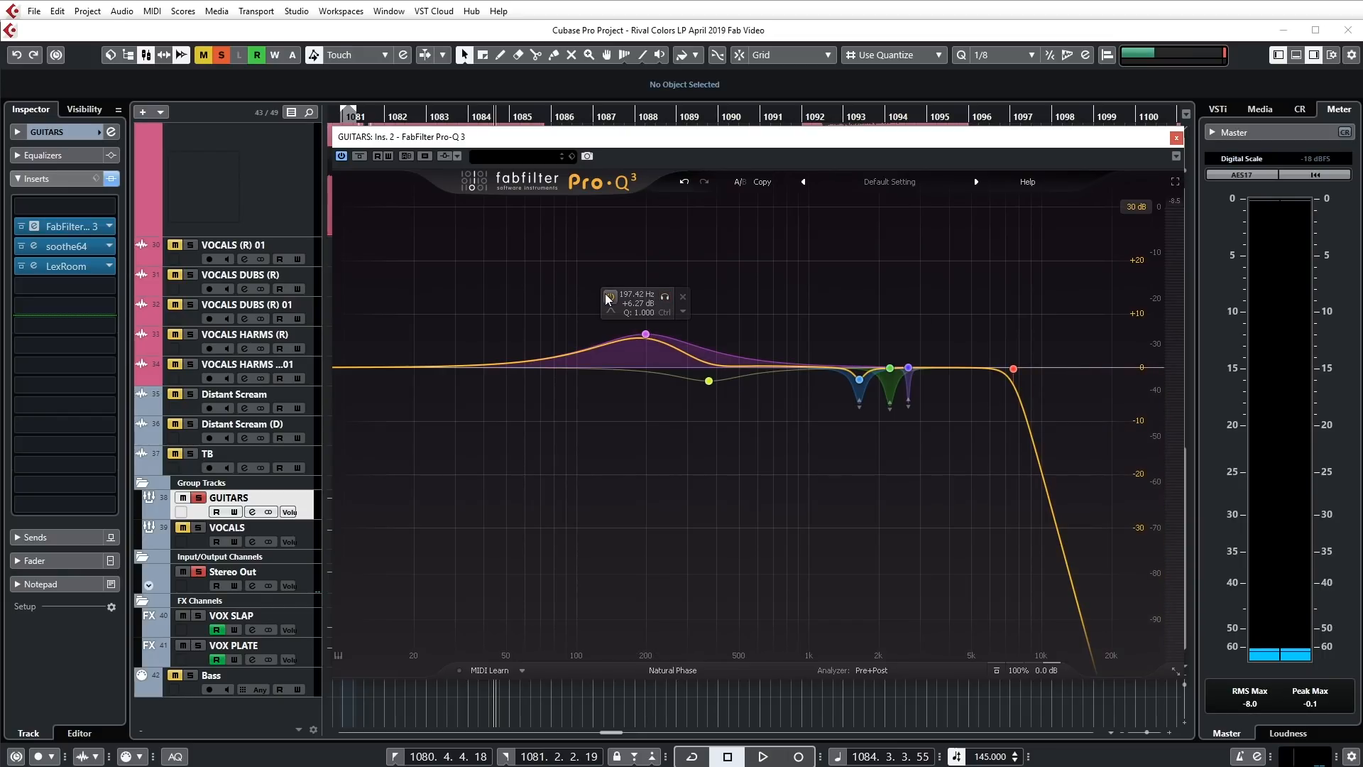
drag(535, 233, 674, 366)
mouse_move(645, 334)
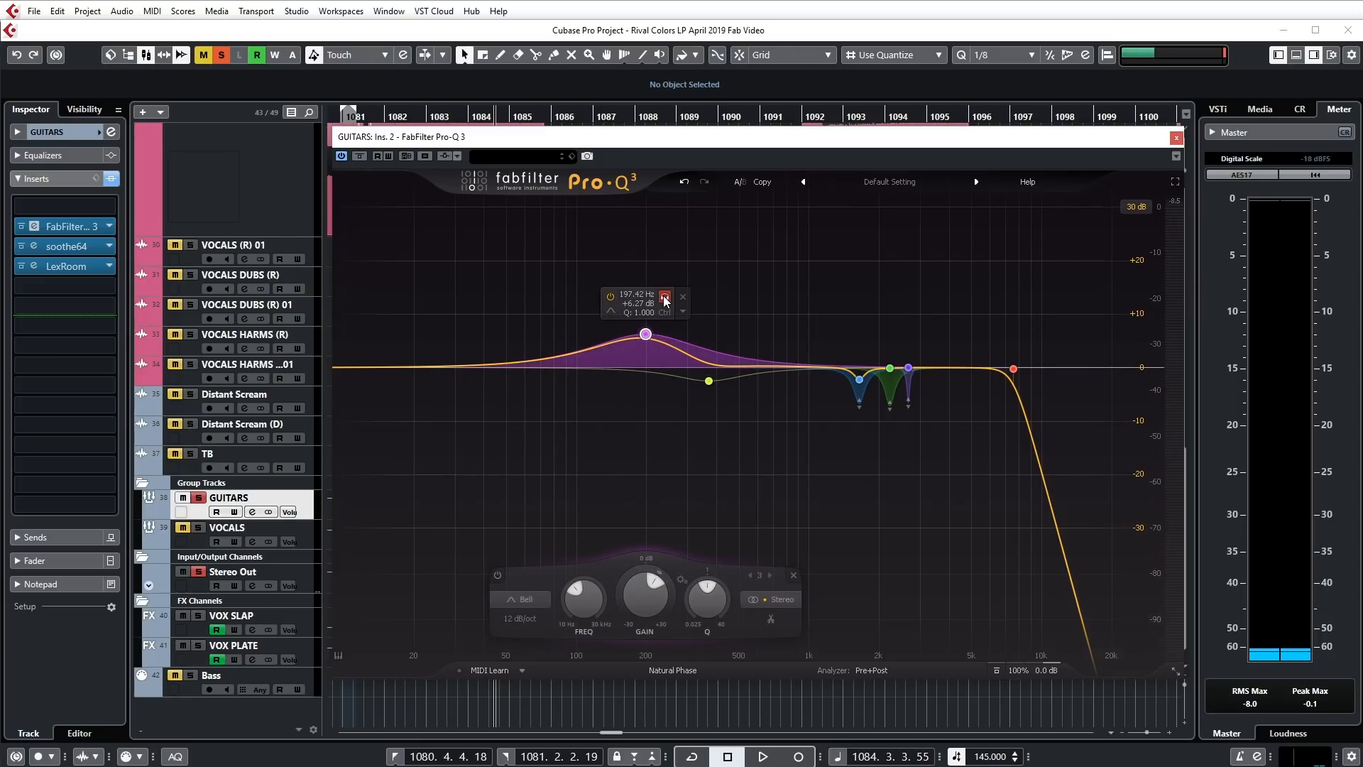
key(space)
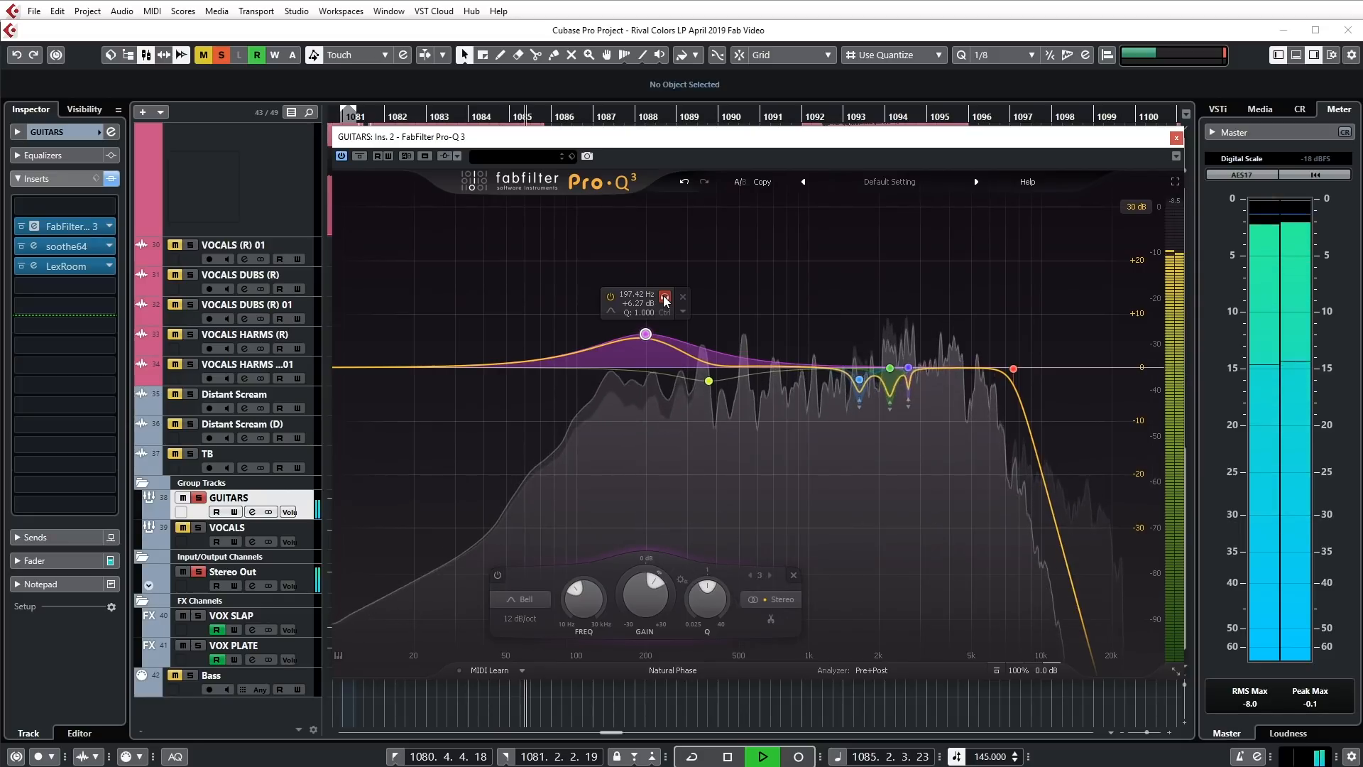
mouse_move(666, 301)
mouse_down()
mouse_move(619, 296)
mouse_move(661, 298)
mouse_up()
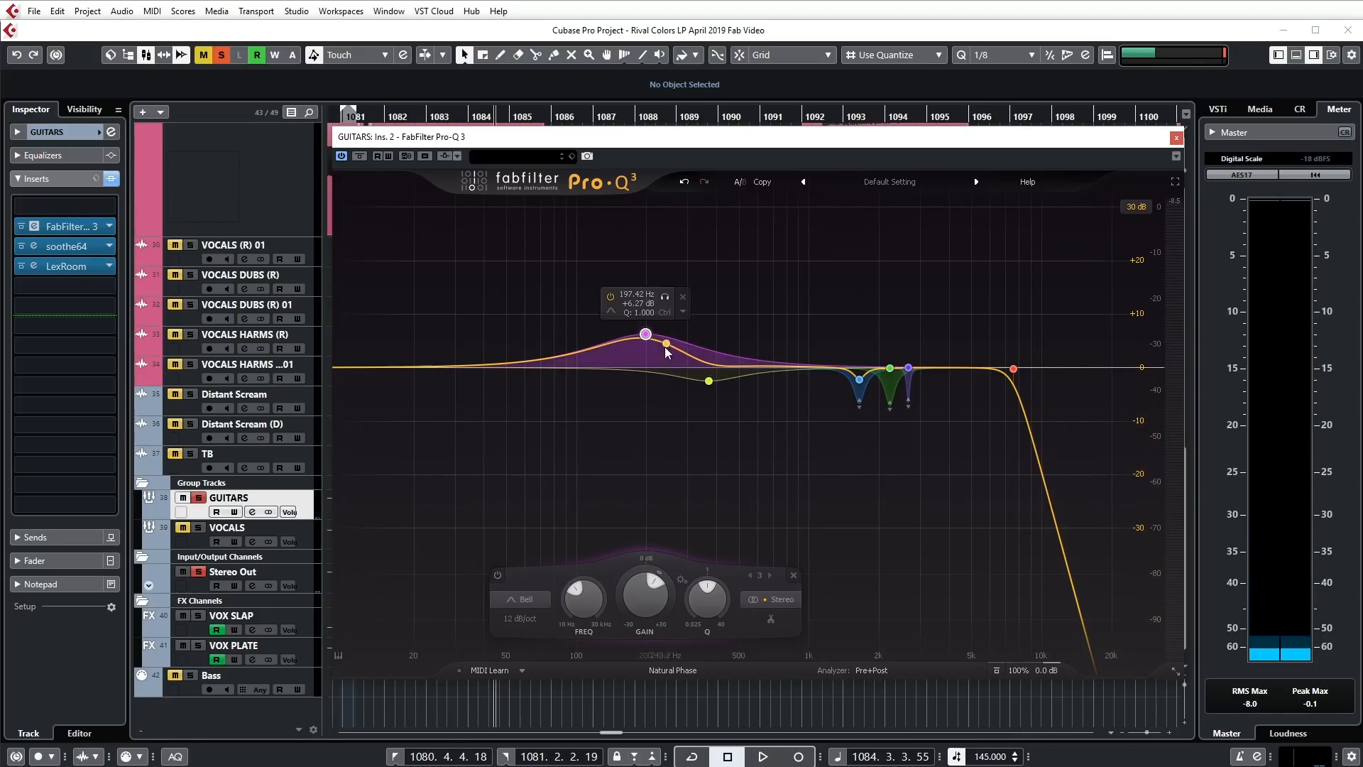
Bypass the gentle low-mid cut band and re-enable it to compare the EQ curve
click(709, 381)
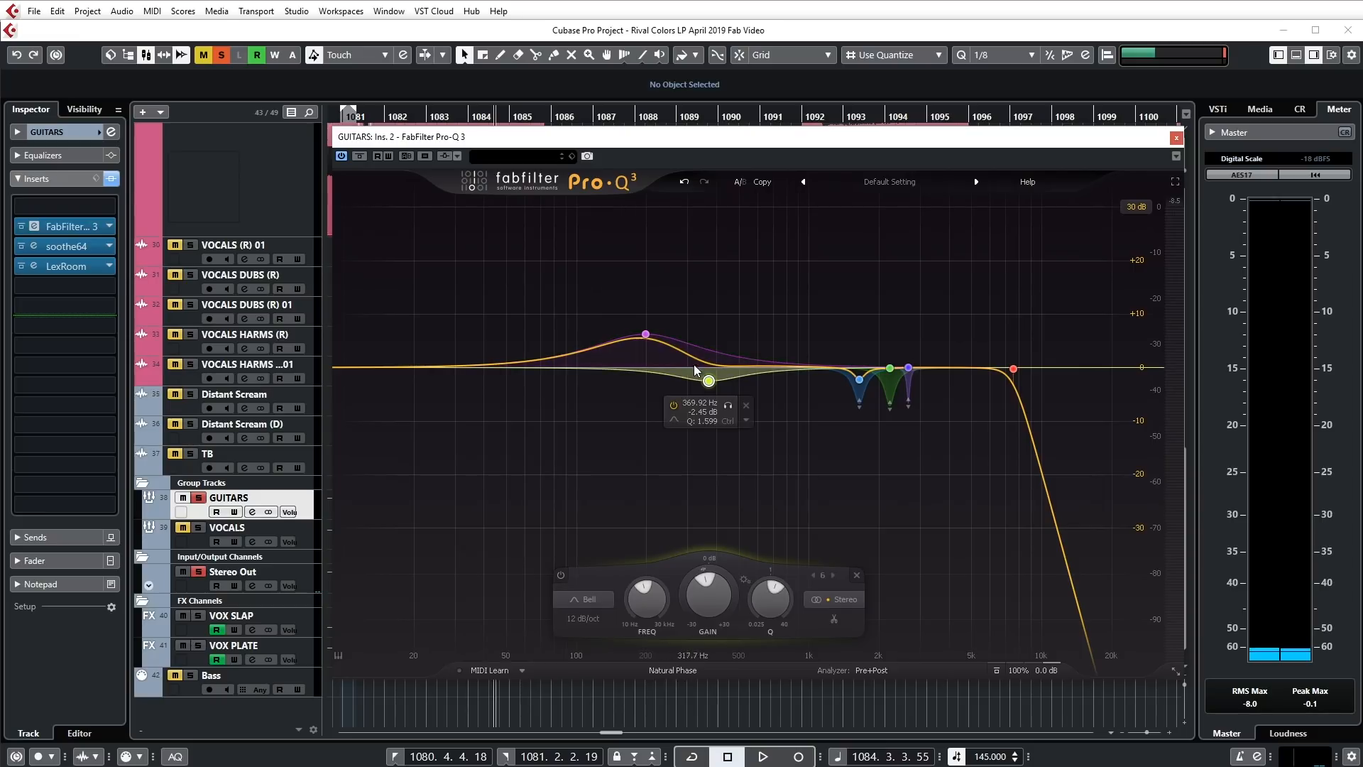
click(561, 573)
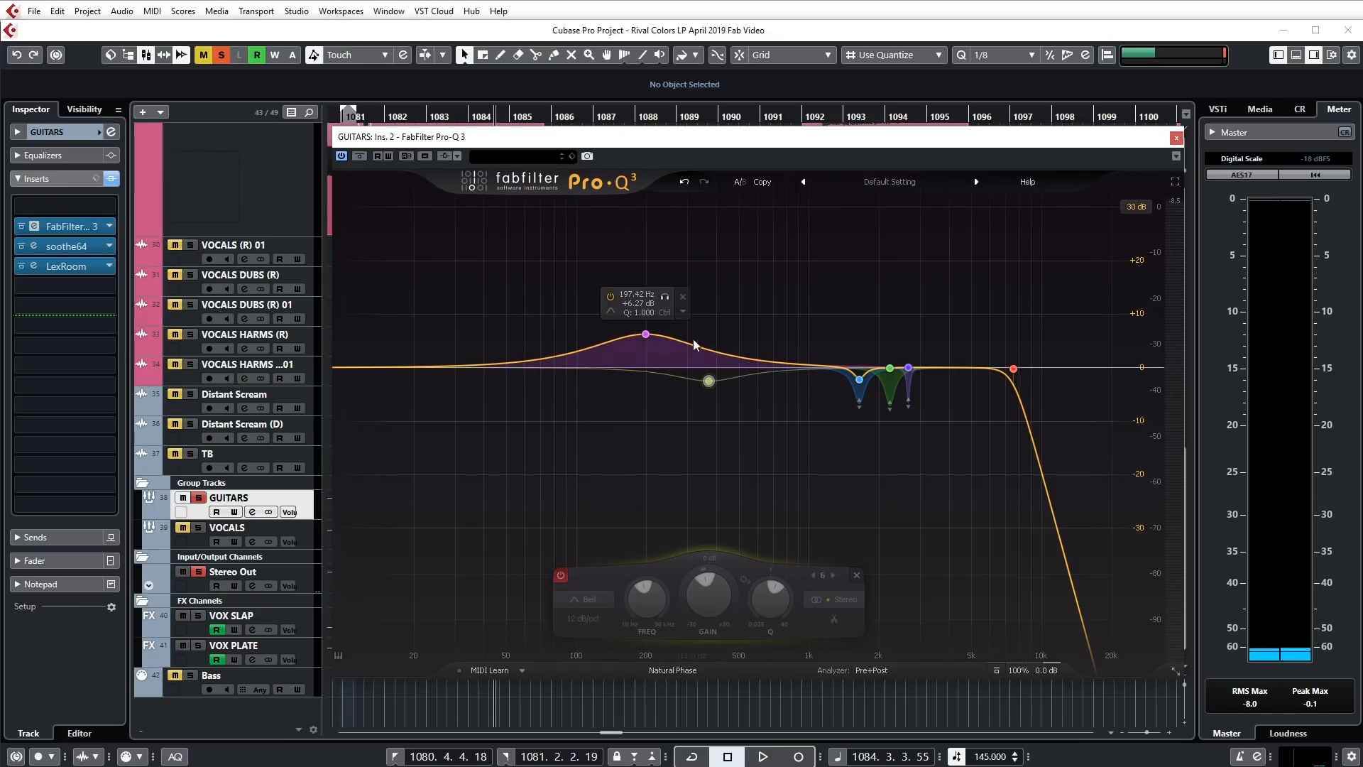
click(561, 575)
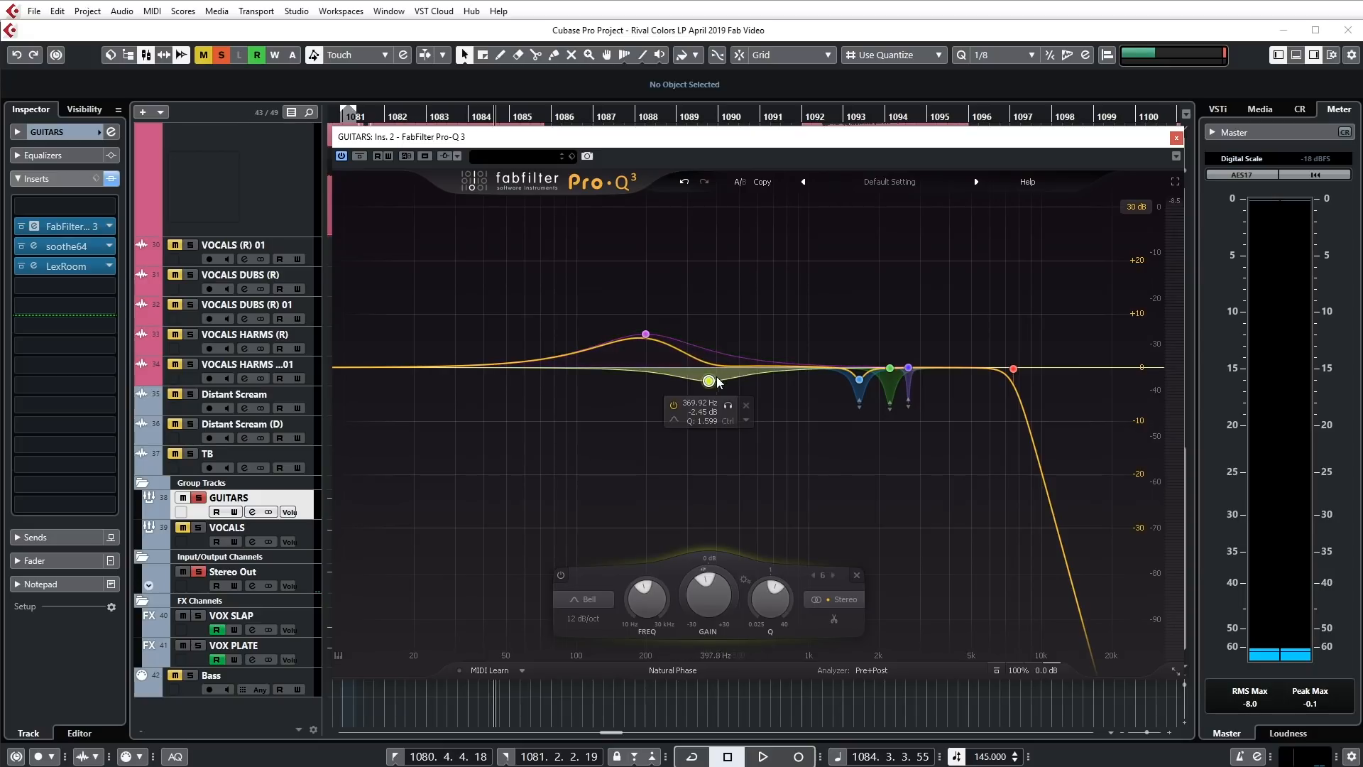
Examine the three narrow dynamic cut bands in the guitar EQ's upper mids
drag(820, 316, 947, 418)
click(827, 313)
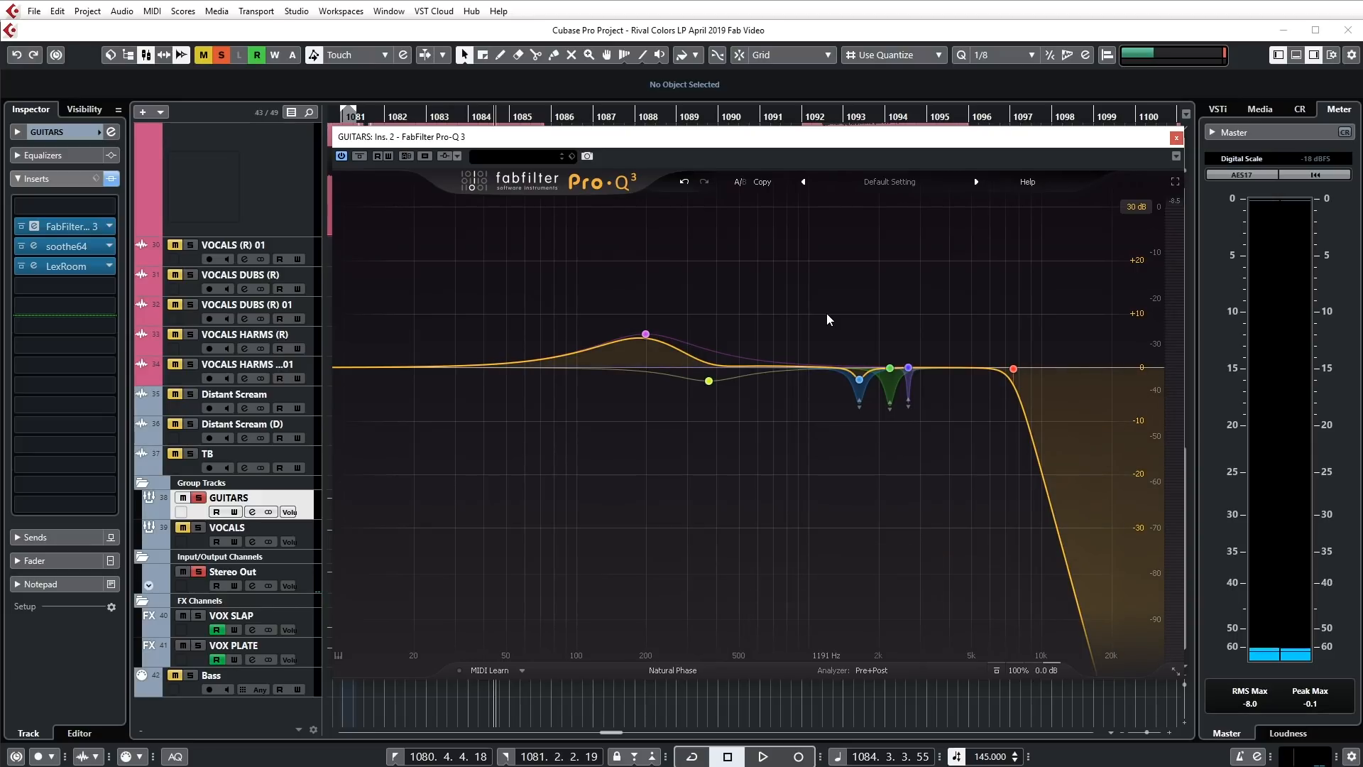
mouse_move(860, 381)
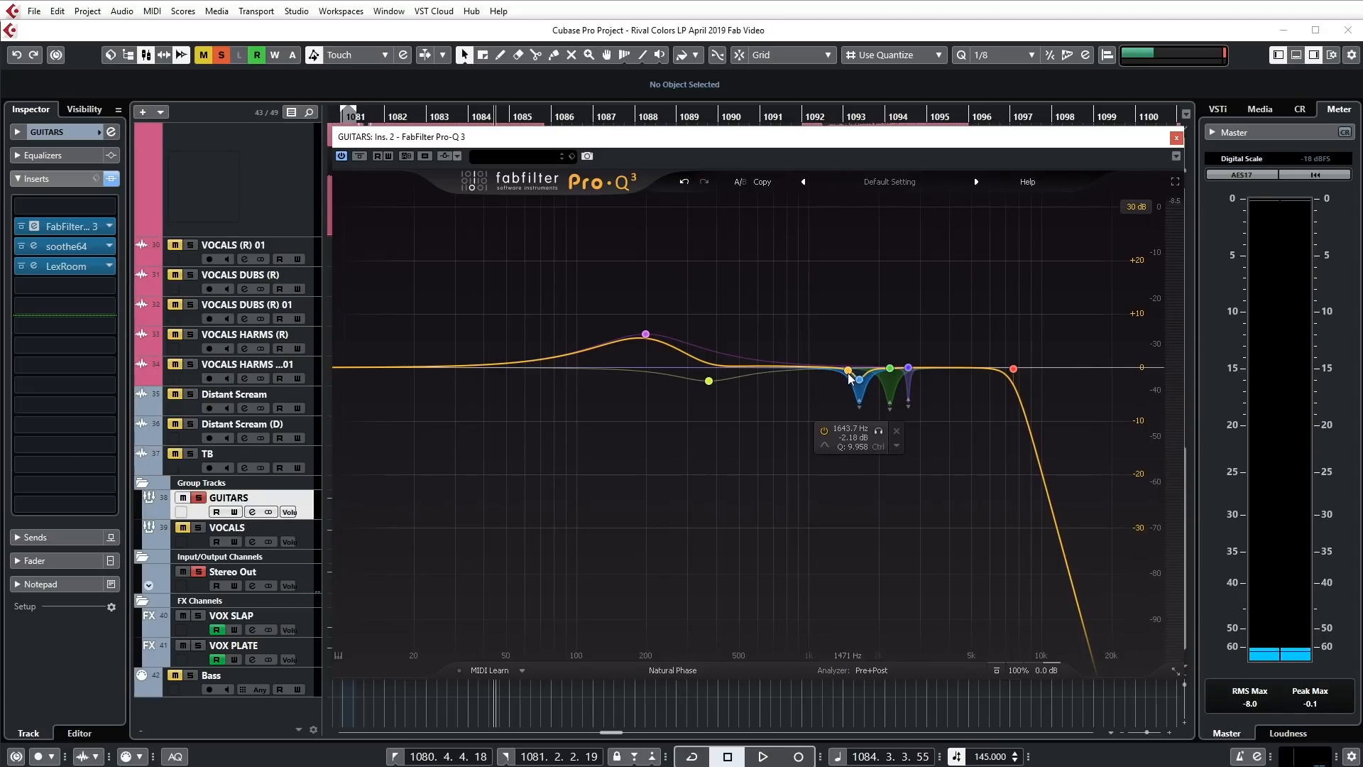
mouse_move(916, 370)
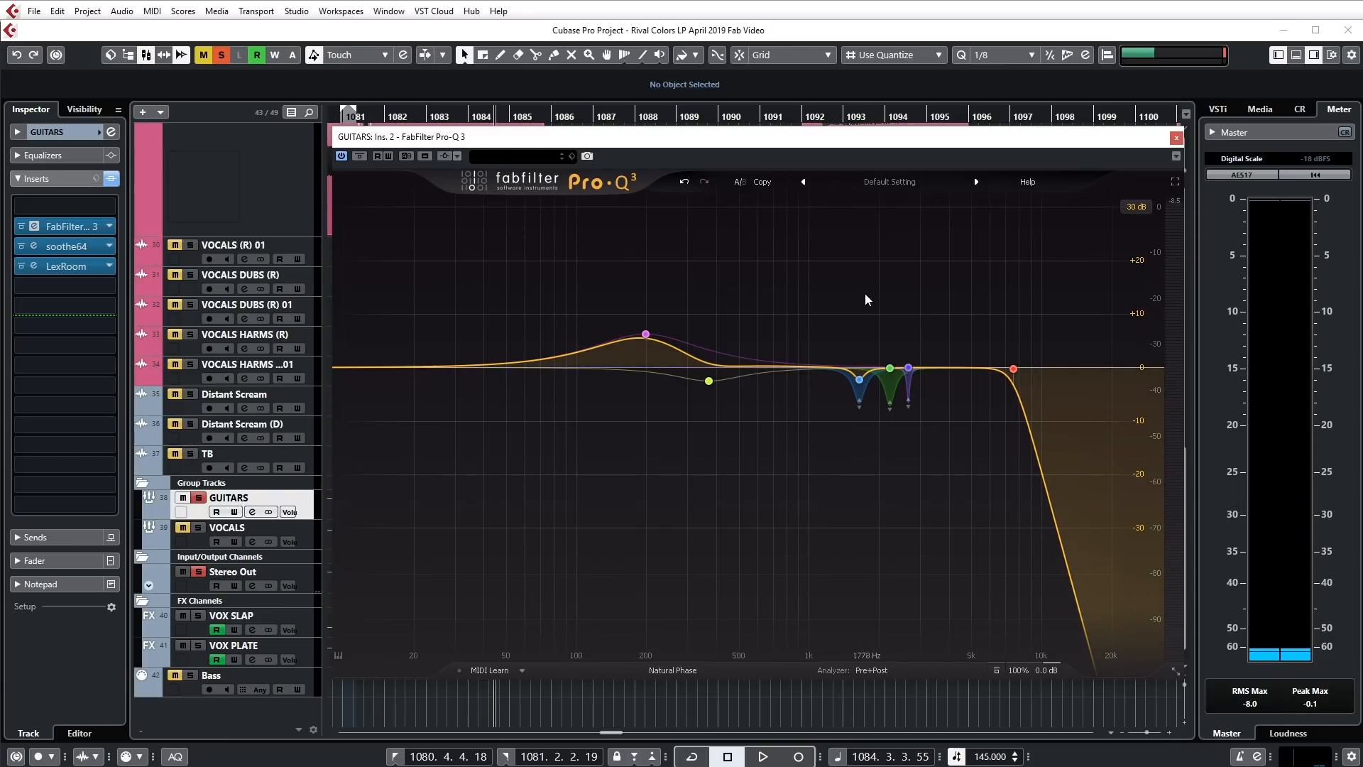
Play the guitars and audition only the lowest of the three narrow dynamic bands in solo, then end the solo
drag(816, 305, 870, 394)
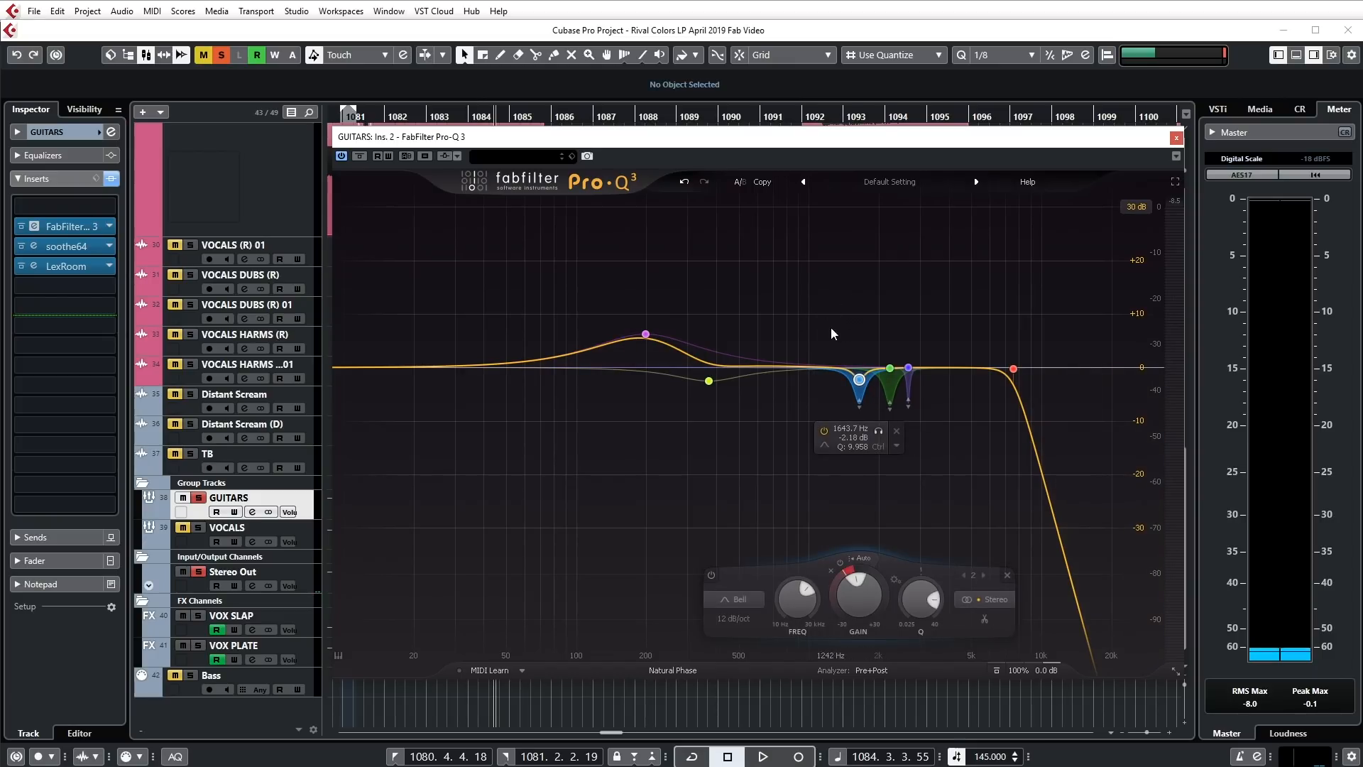
key(space)
click(878, 431)
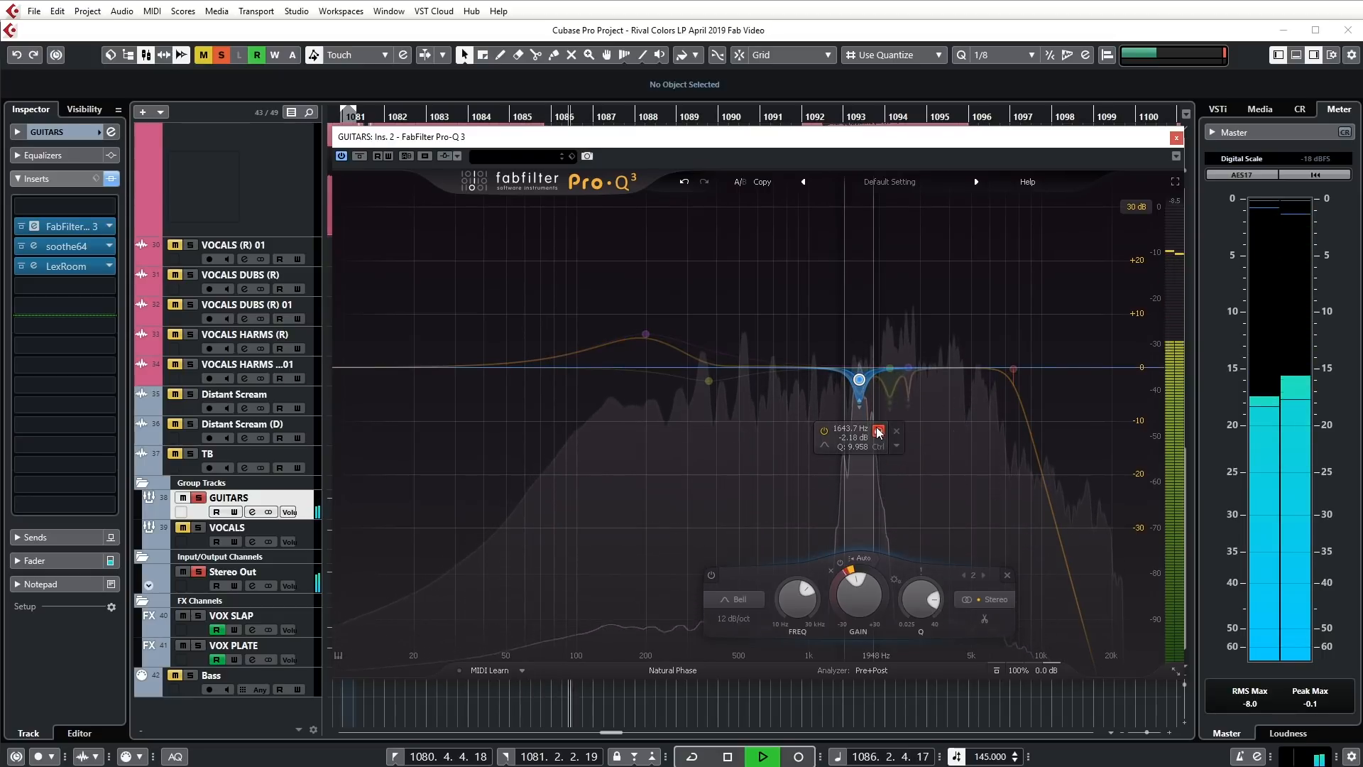
click(878, 431)
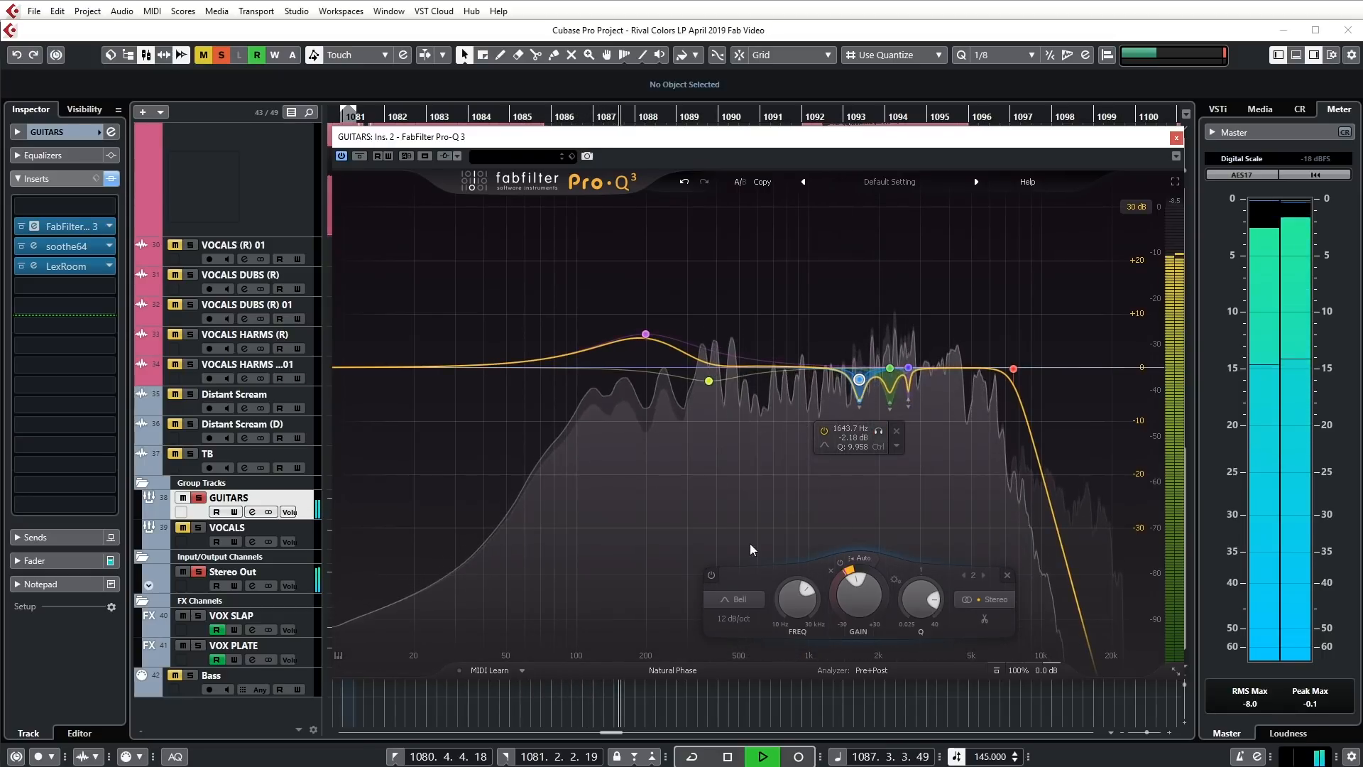
Compare the guitars with the lowest narrow dynamic band bypassed and active, then stop playback
click(711, 575)
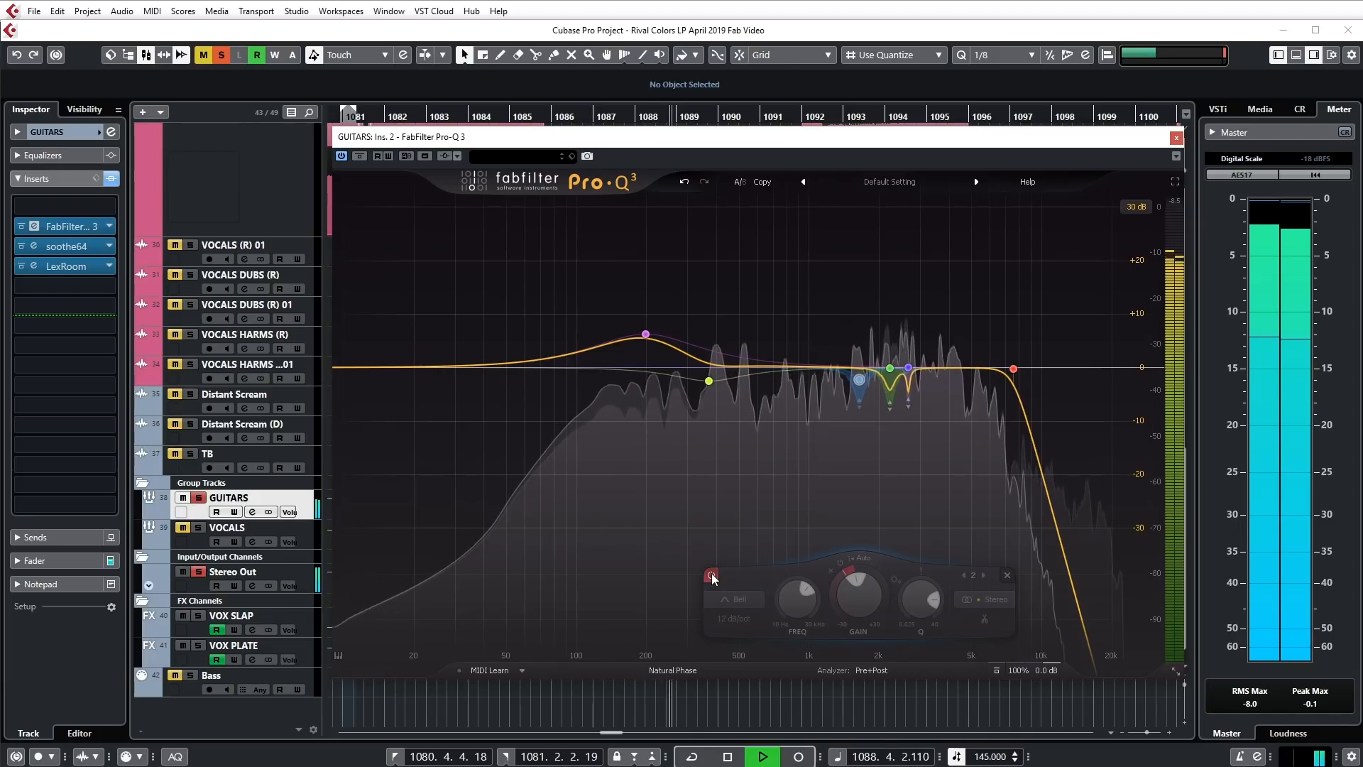
click(711, 575)
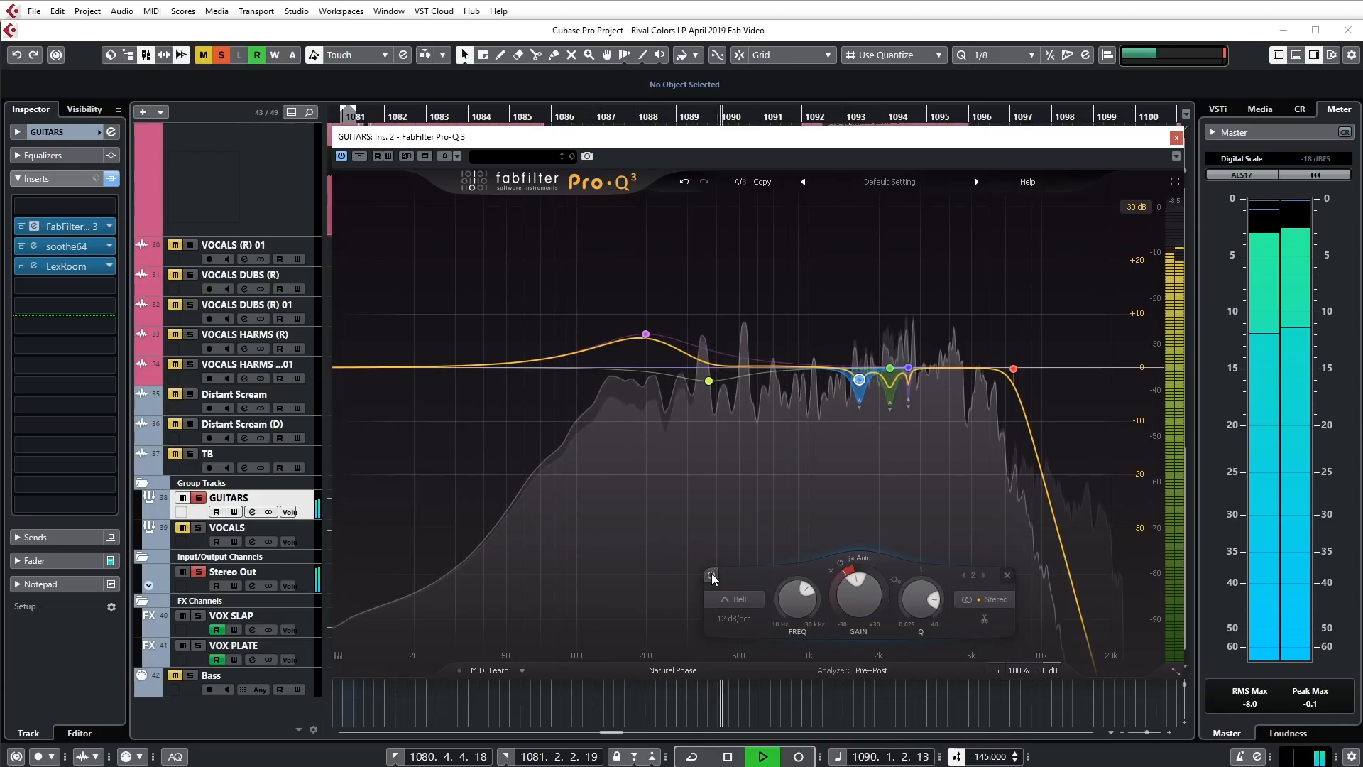
click(711, 575)
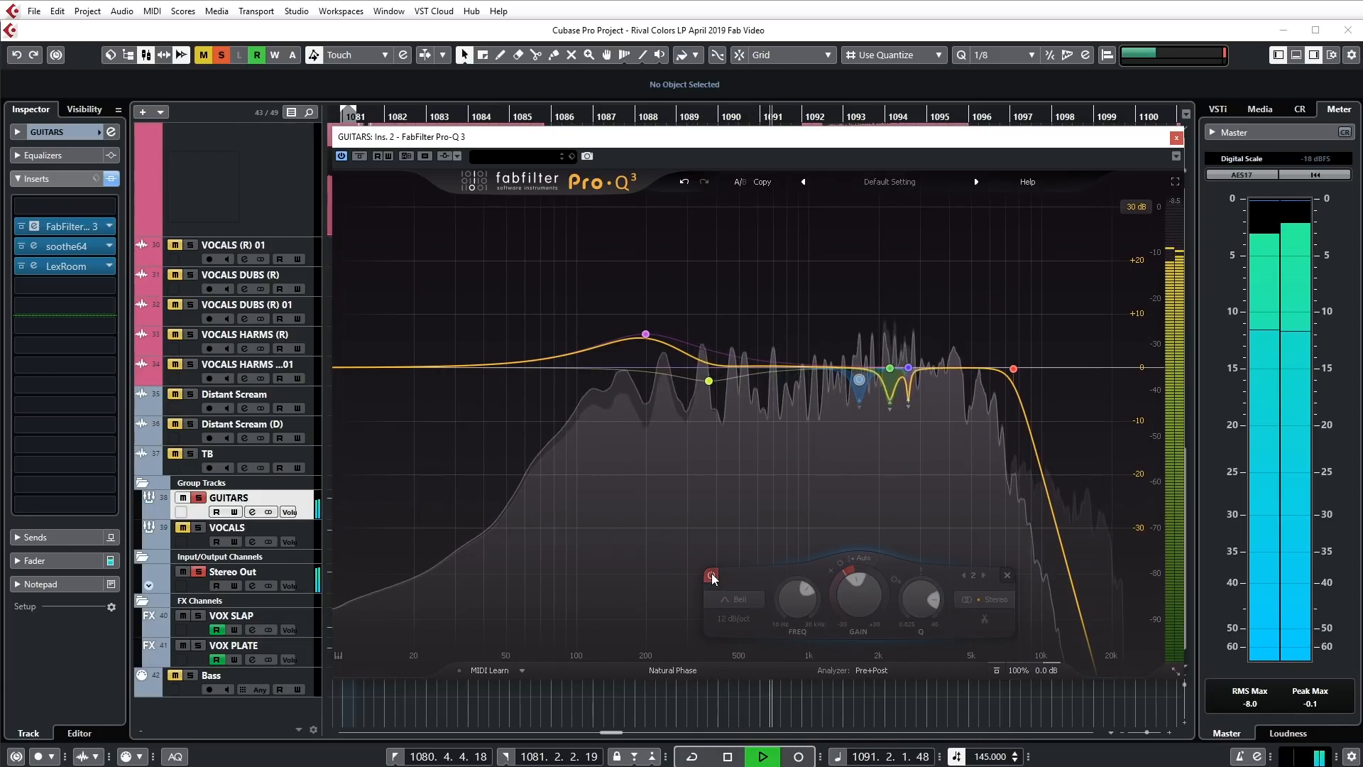
click(711, 576)
key(space)
Select the three narrow dynamic bands together, bypass them and re-enable them
drag(805, 300, 926, 397)
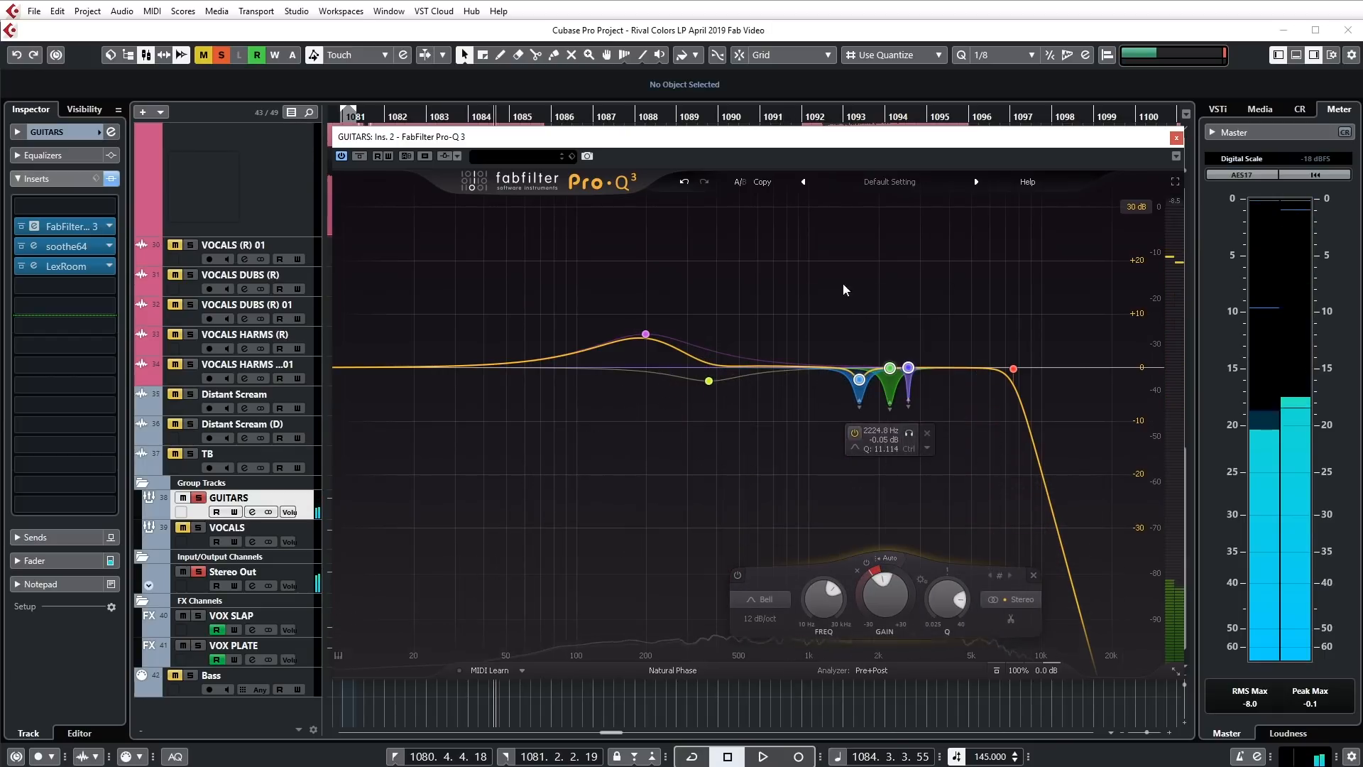
drag(807, 283, 894, 409)
drag(803, 287, 948, 419)
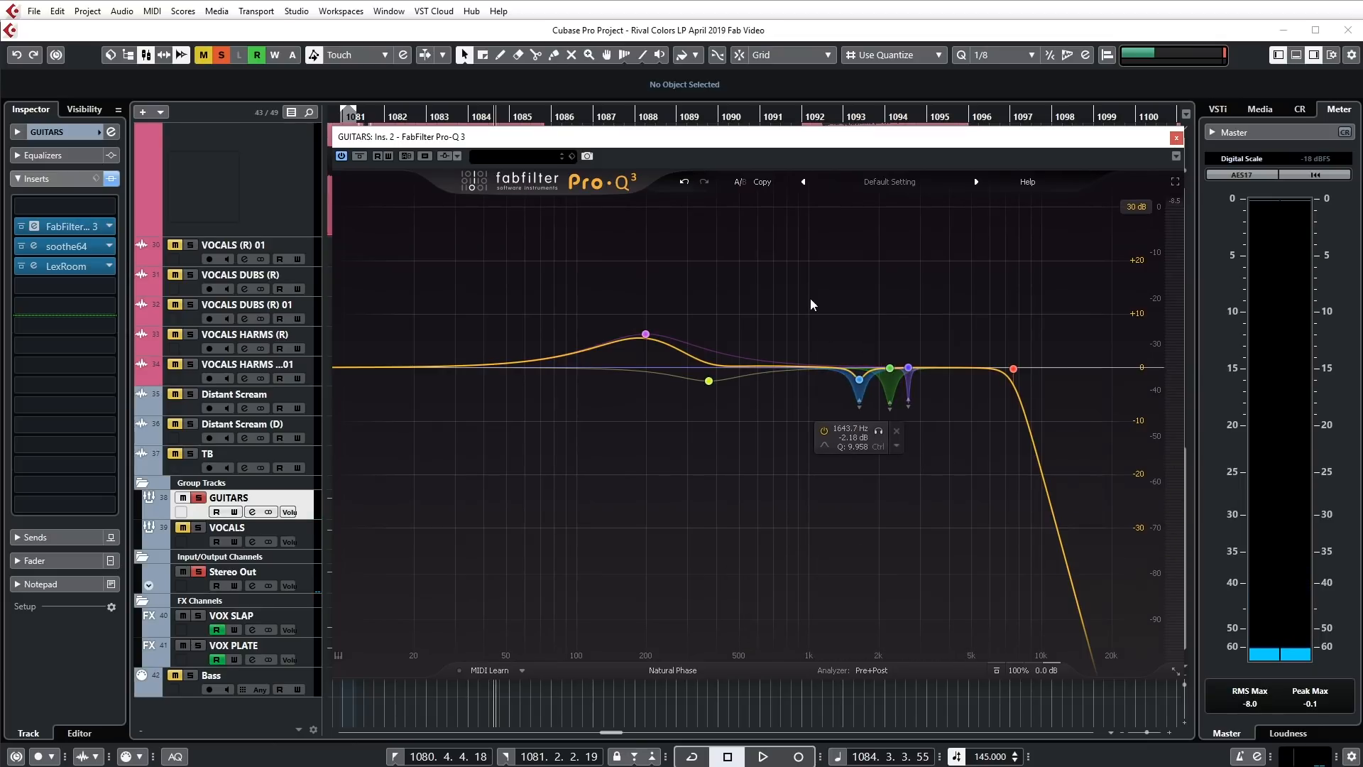
drag(815, 305, 938, 416)
click(738, 575)
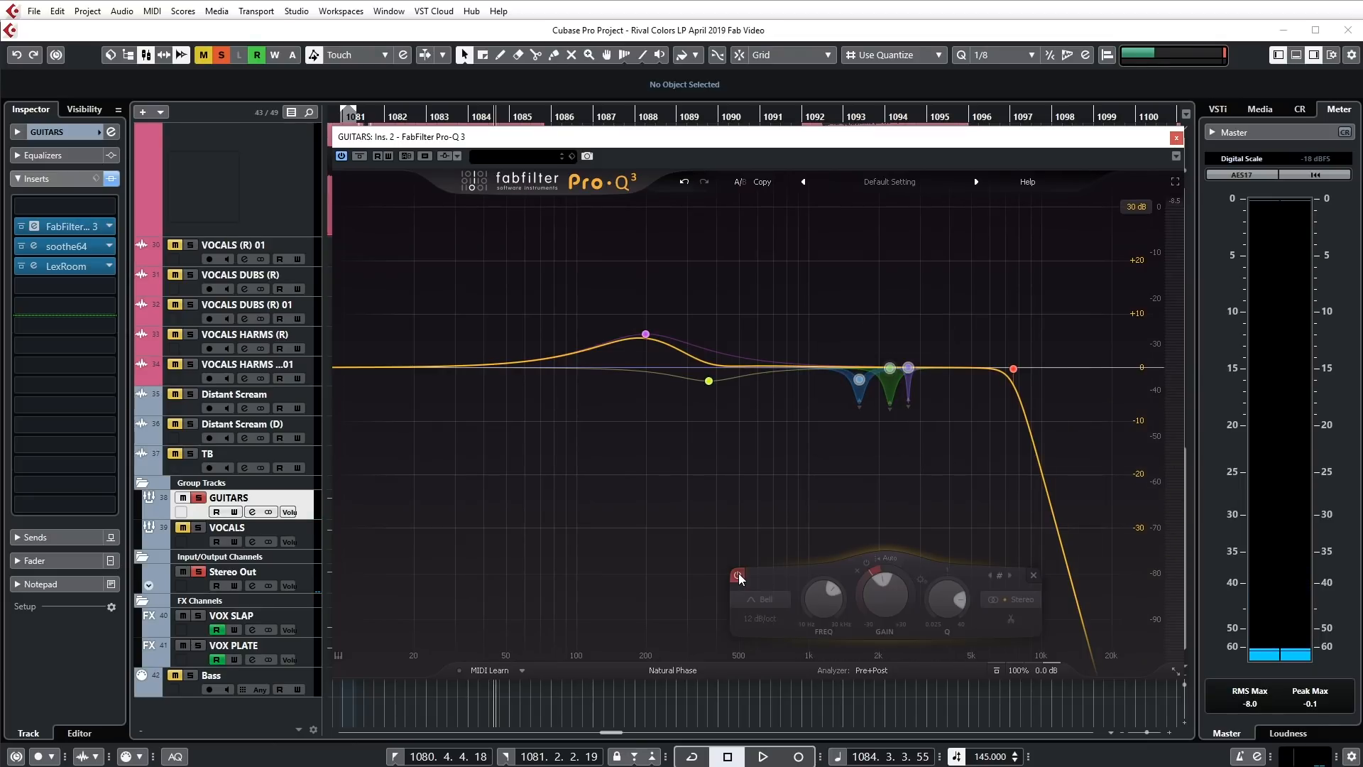
click(739, 573)
Try pulling the three selected dynamic bands far down together, and undo the change
drag(786, 297, 951, 431)
drag(890, 369, 899, 565)
click(682, 182)
Reselect the three narrow dynamic bands, compare them bypassed and active during playback, and stop
drag(794, 299, 970, 456)
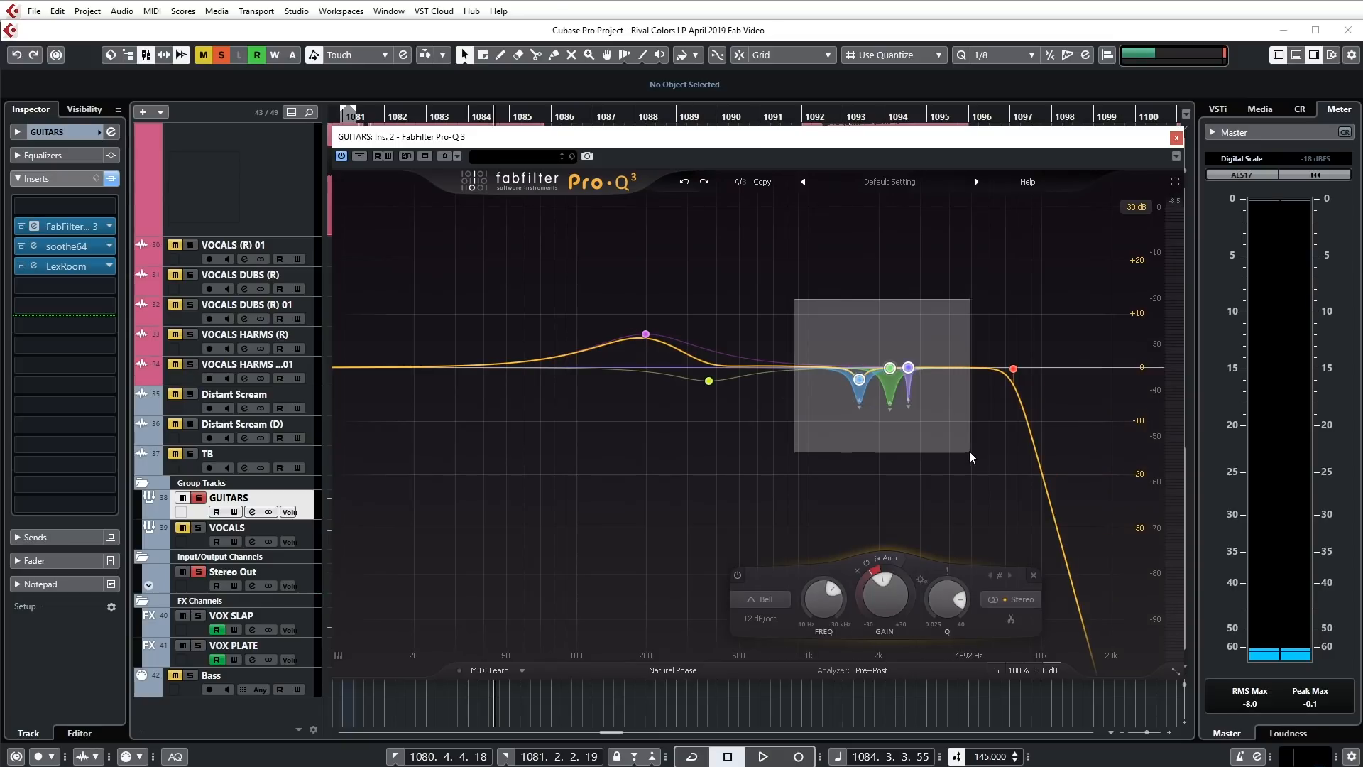
drag(970, 452, 961, 450)
key(space)
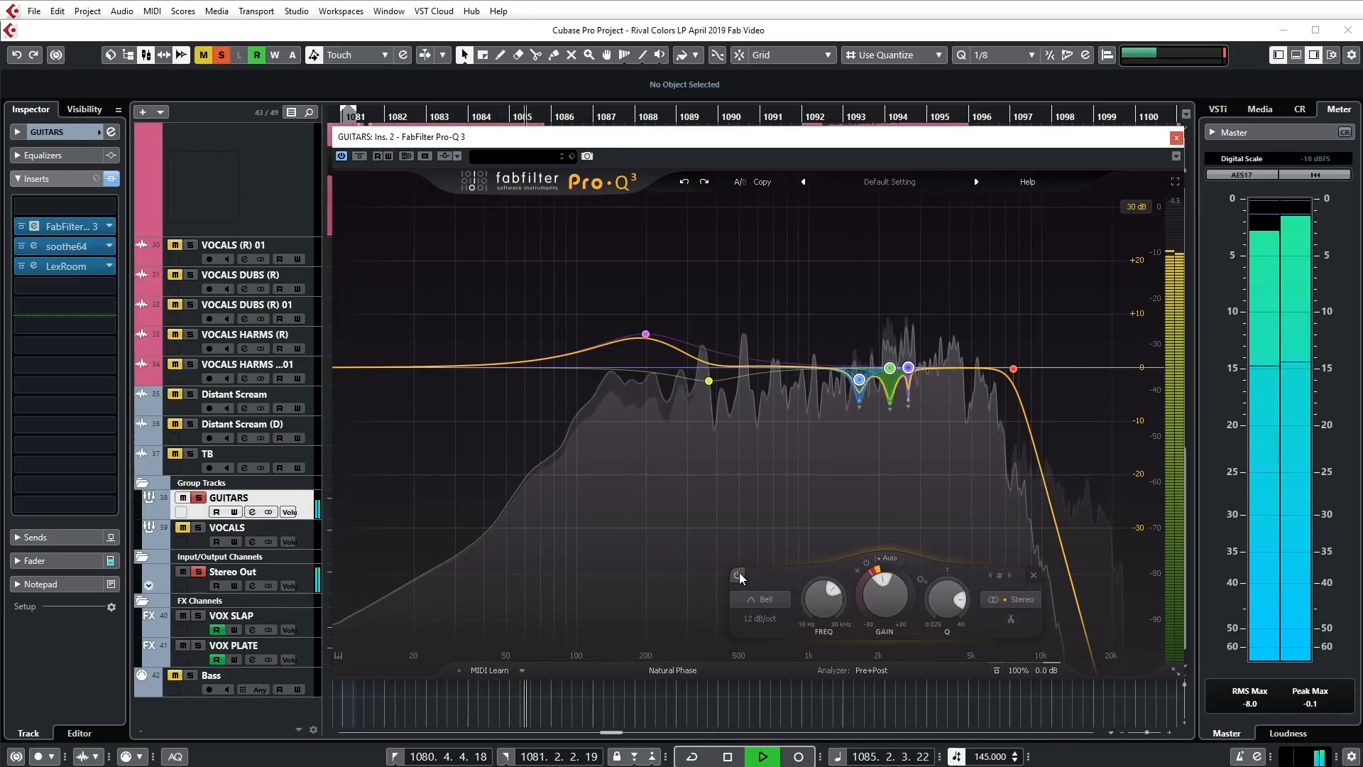
click(738, 574)
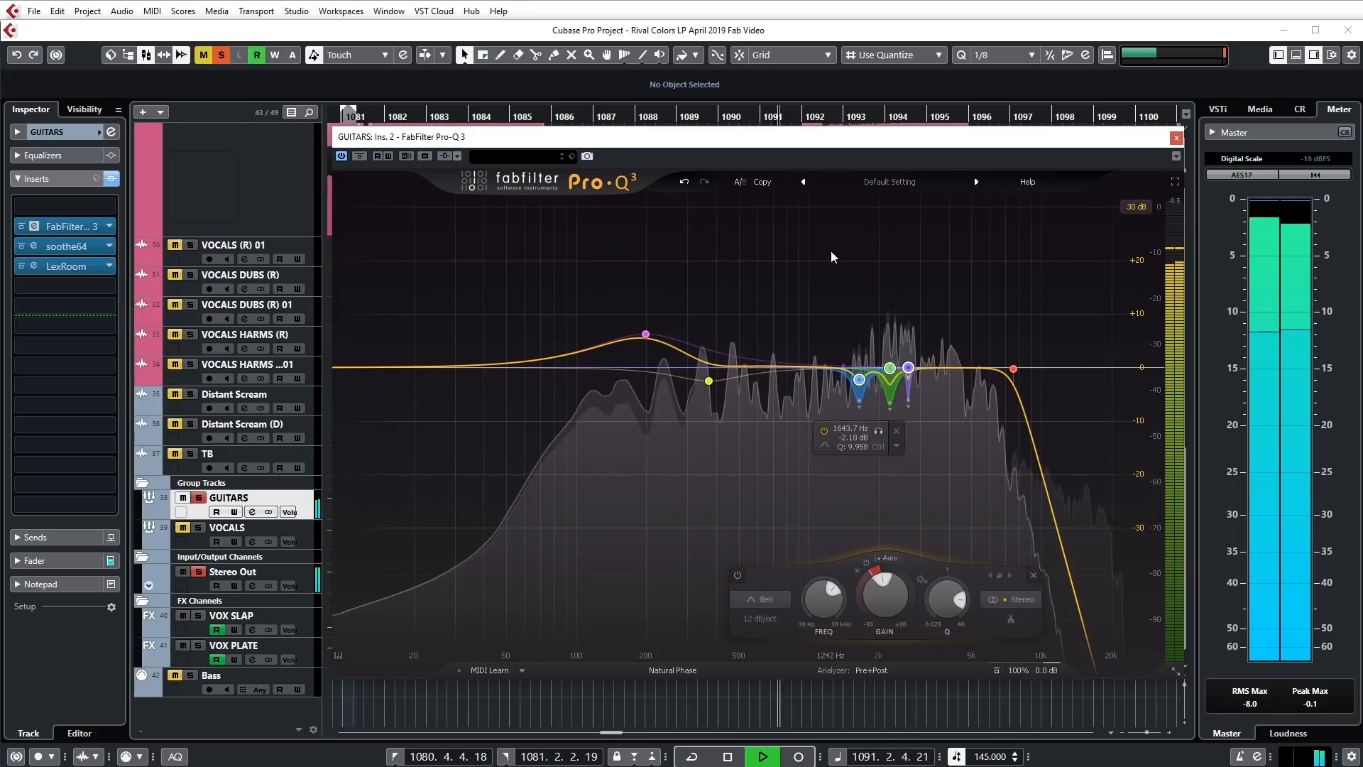
key(space)
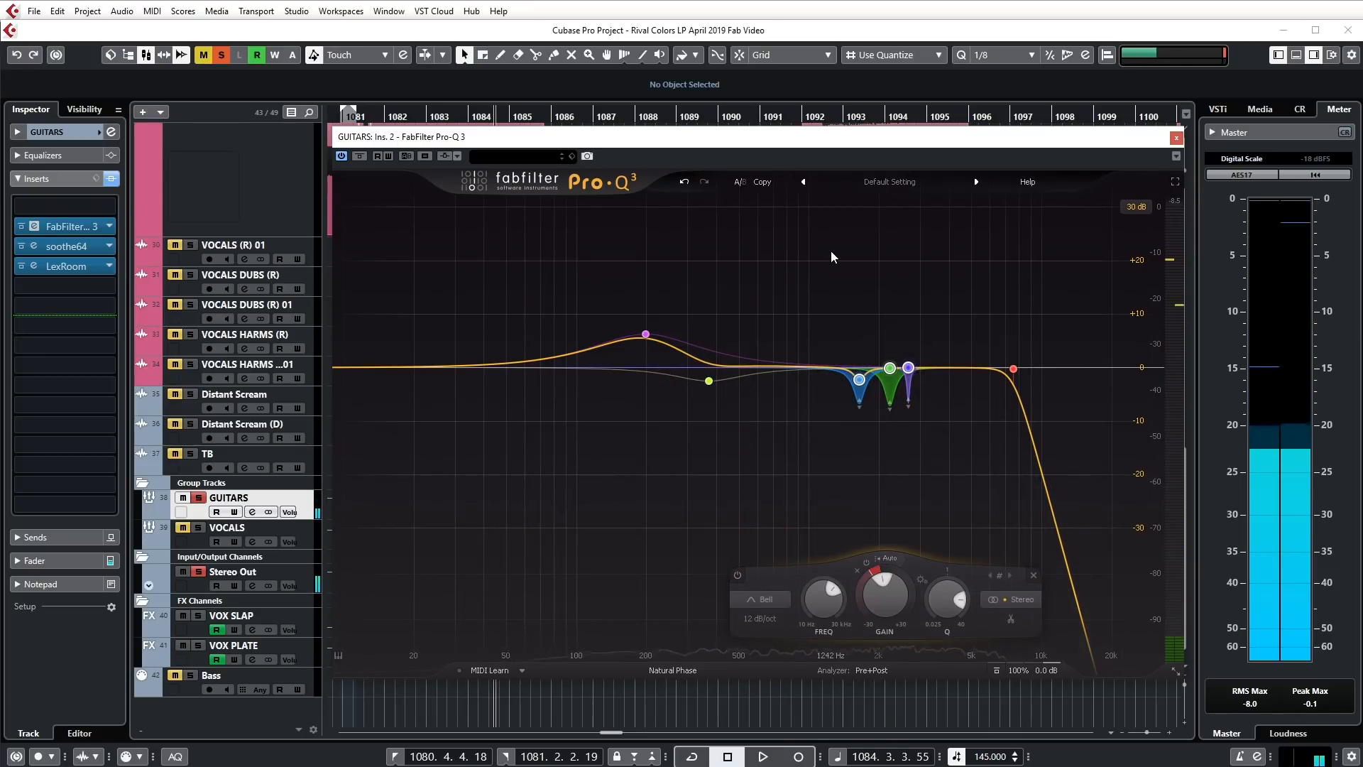
Adjust the guitar EQ's high cut to about 7670 Hz with a Q of about 1.04
drag(953, 276, 1075, 444)
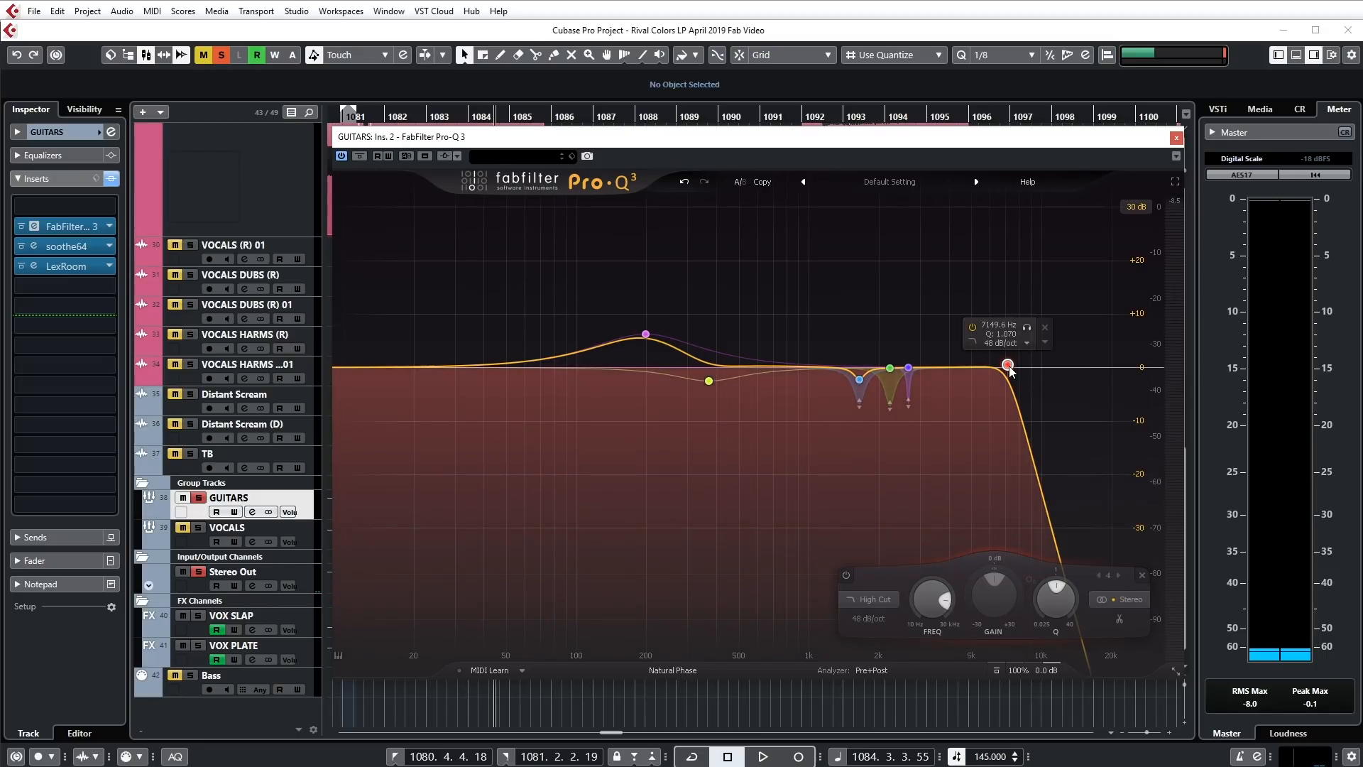
mouse_move(1011, 370)
mouse_down()
mouse_move(1045, 370)
mouse_move(1016, 373)
mouse_up()
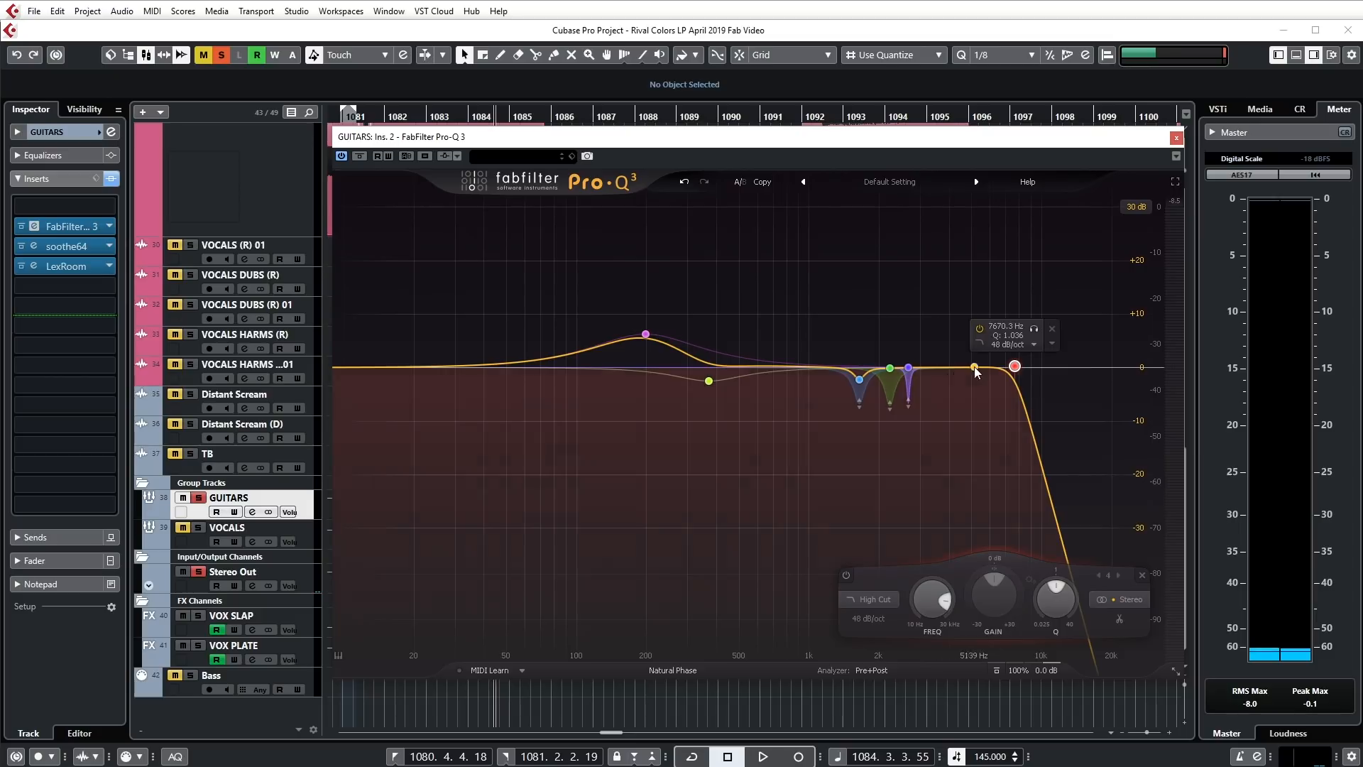
Try the 96 dB/oct and Brickwall slopes on the high cut, and set its slope to 36 dB/oct
click(866, 617)
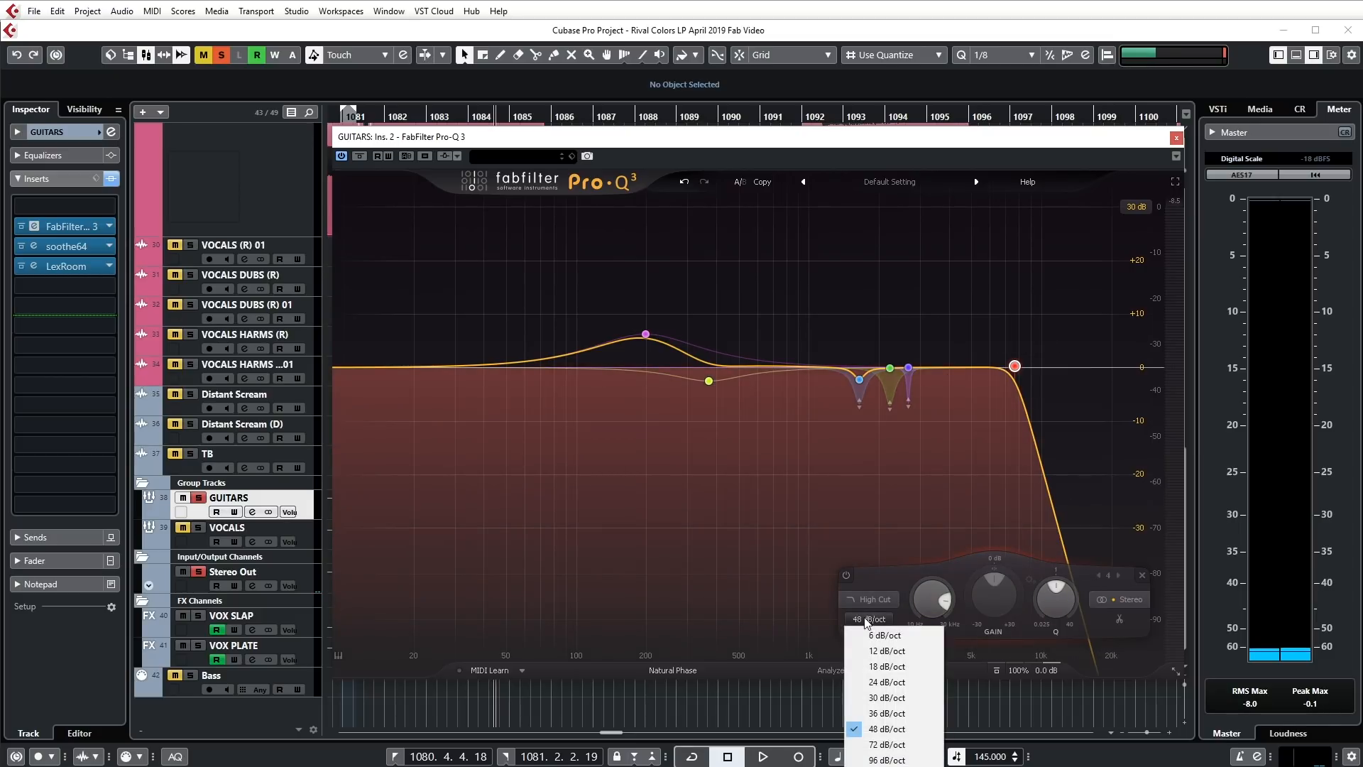
click(884, 761)
click(868, 618)
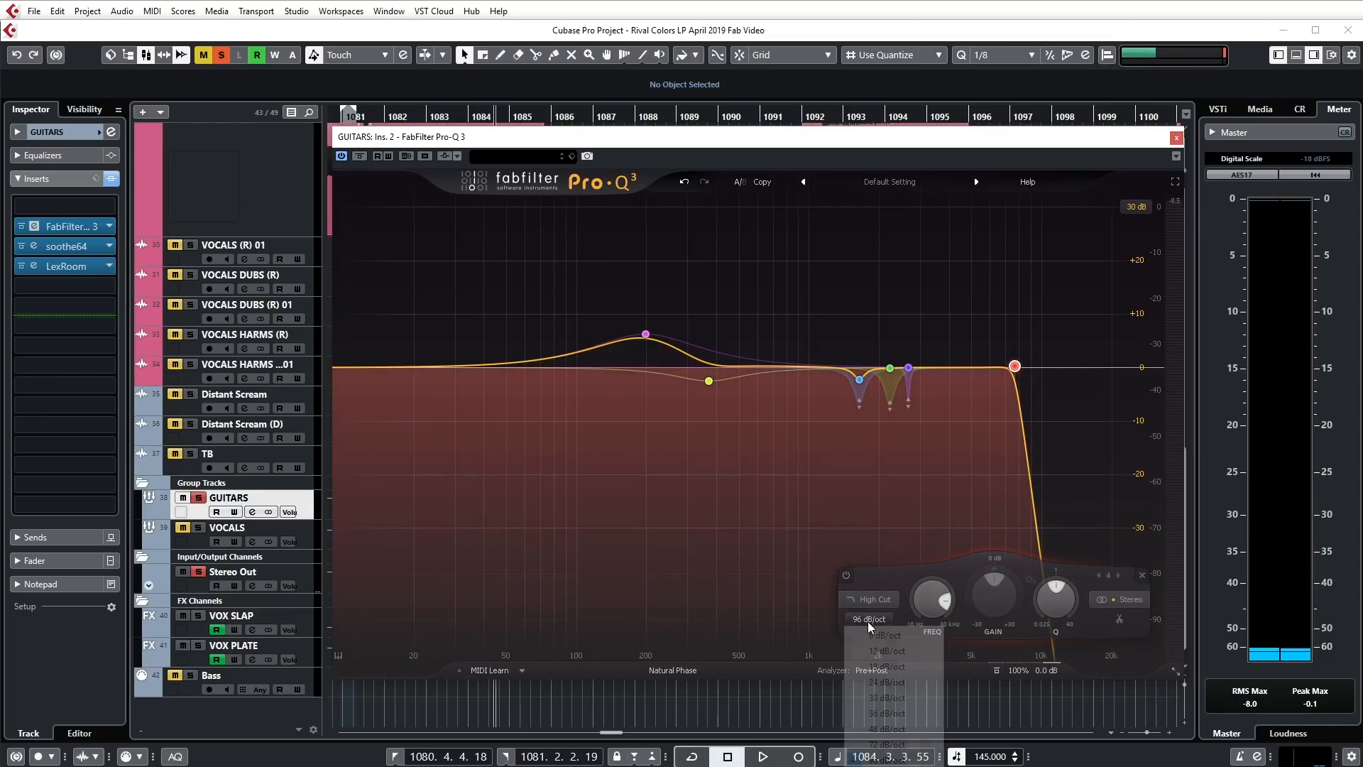
click(880, 754)
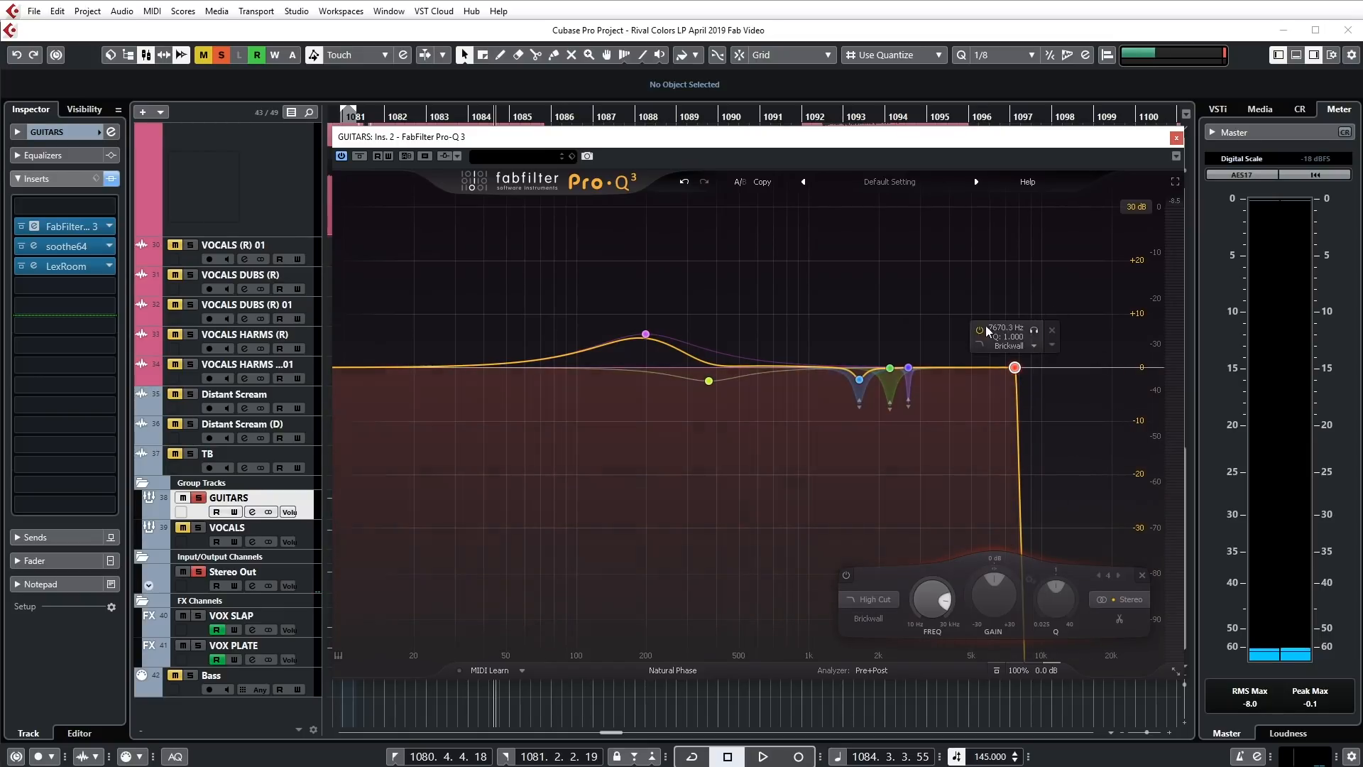
click(867, 619)
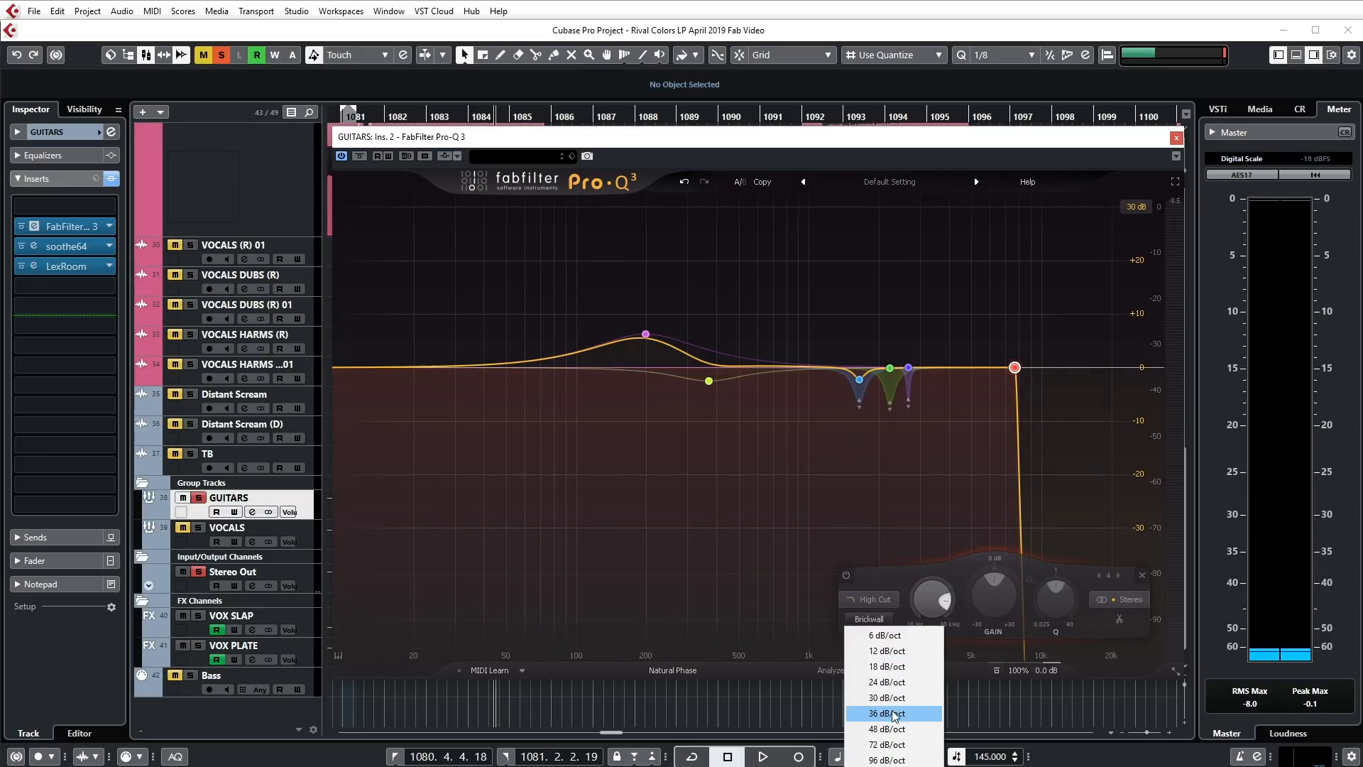
click(889, 713)
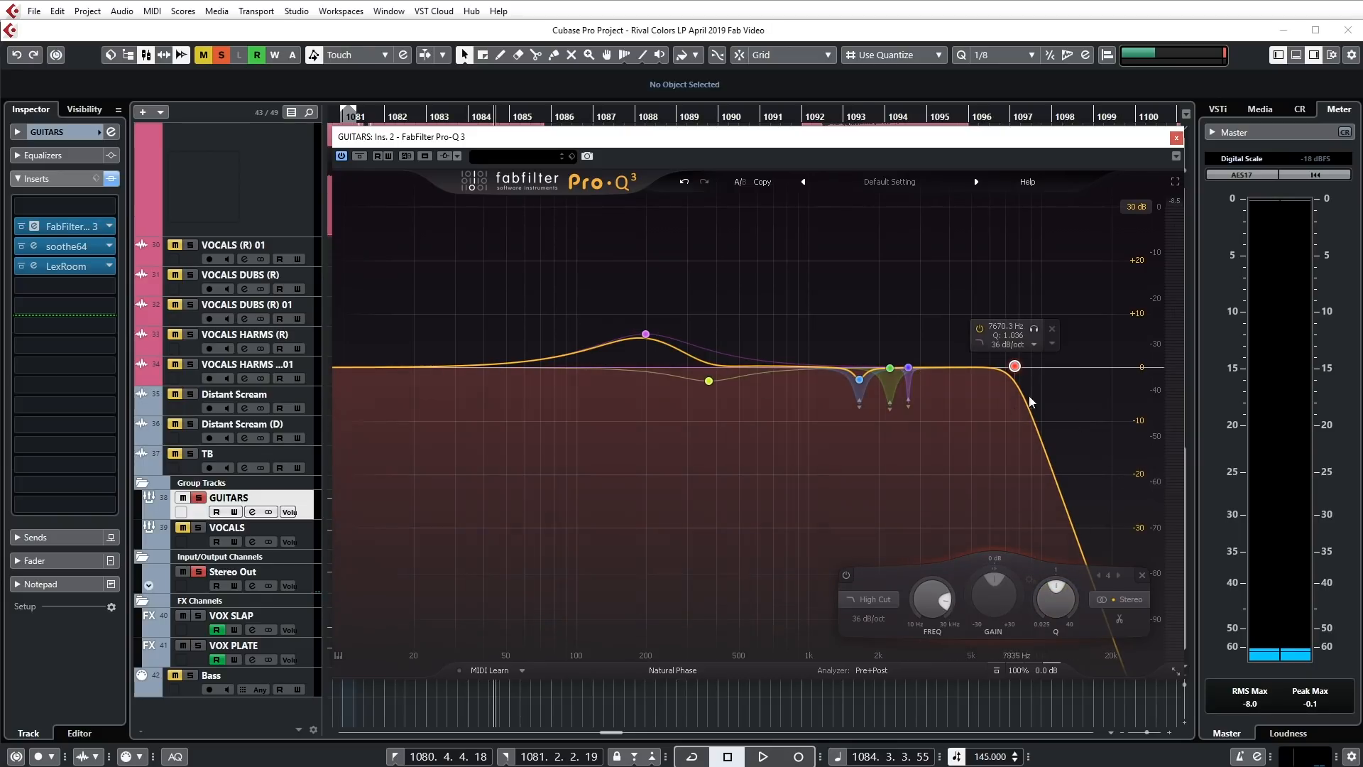
drag(1006, 257, 1042, 395)
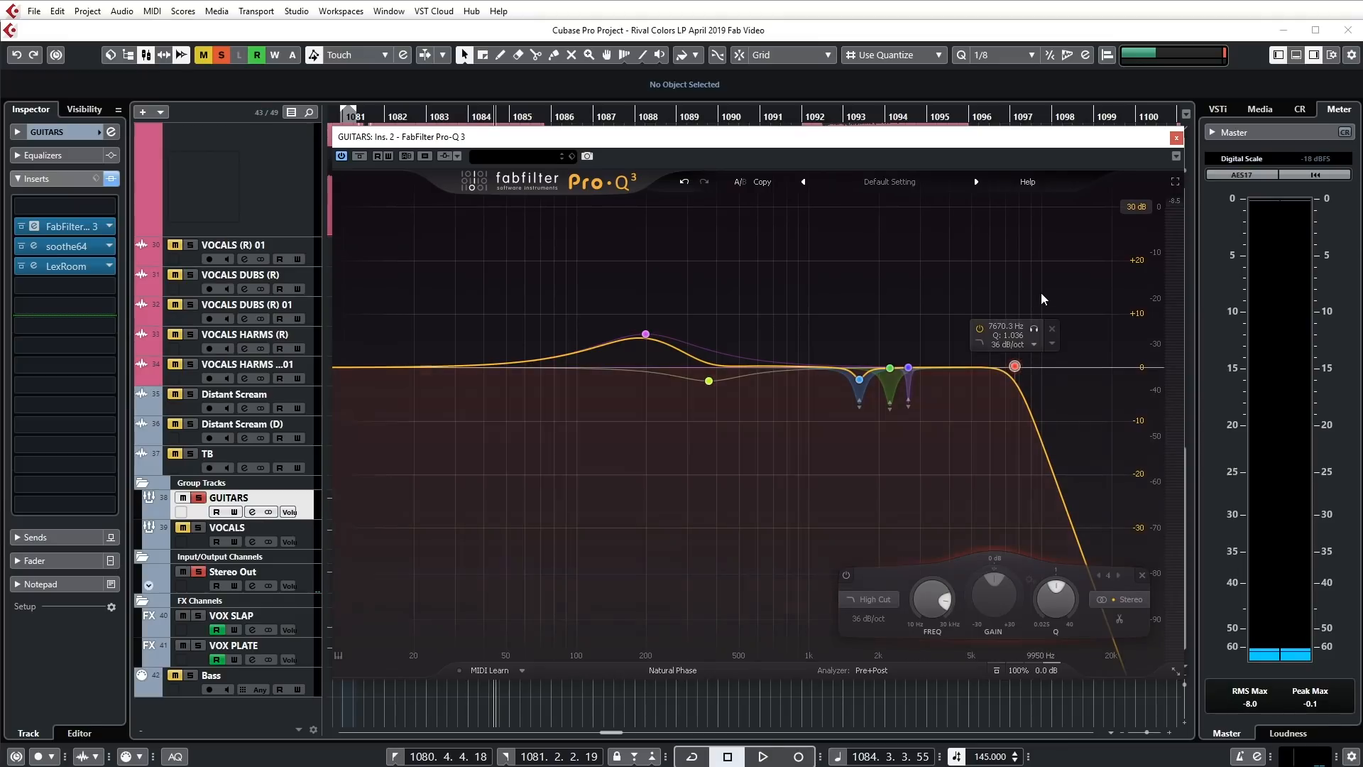
click(1041, 292)
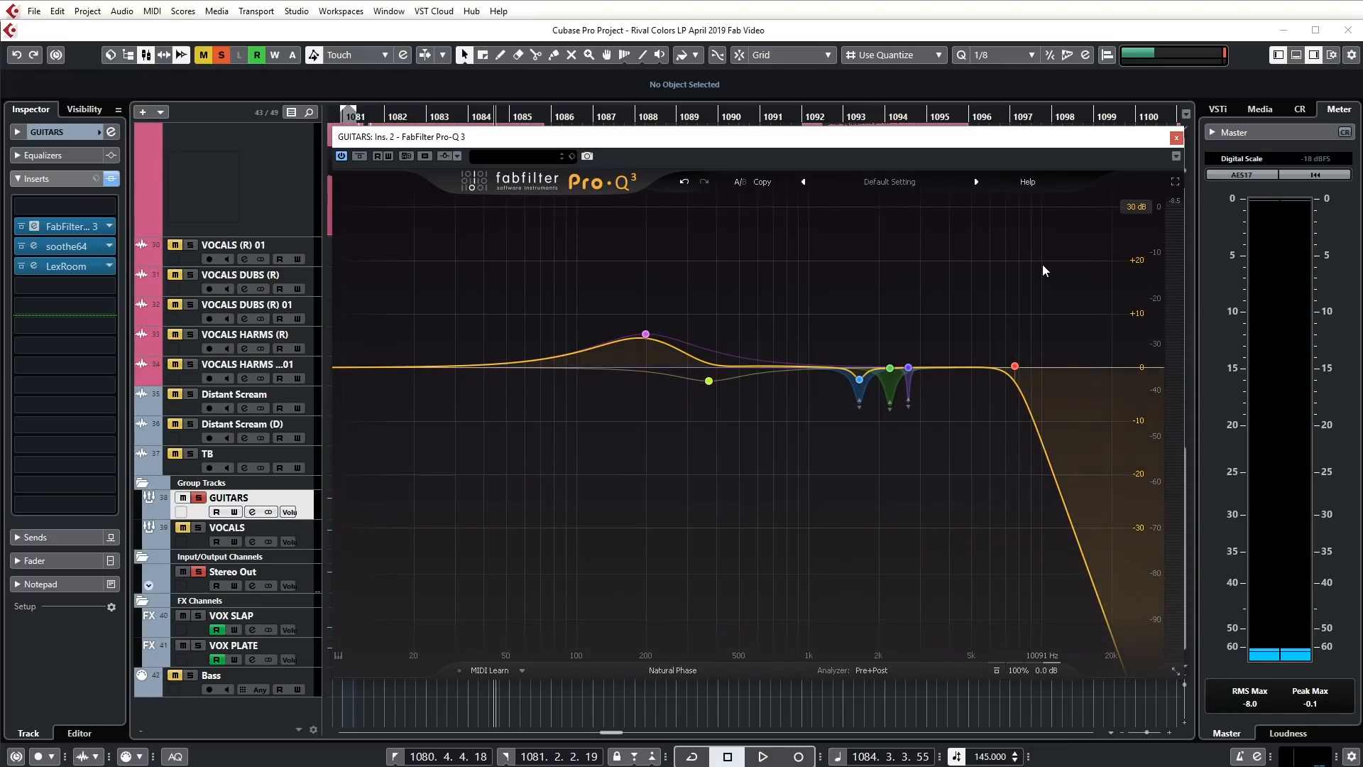
drag(969, 251, 1107, 459)
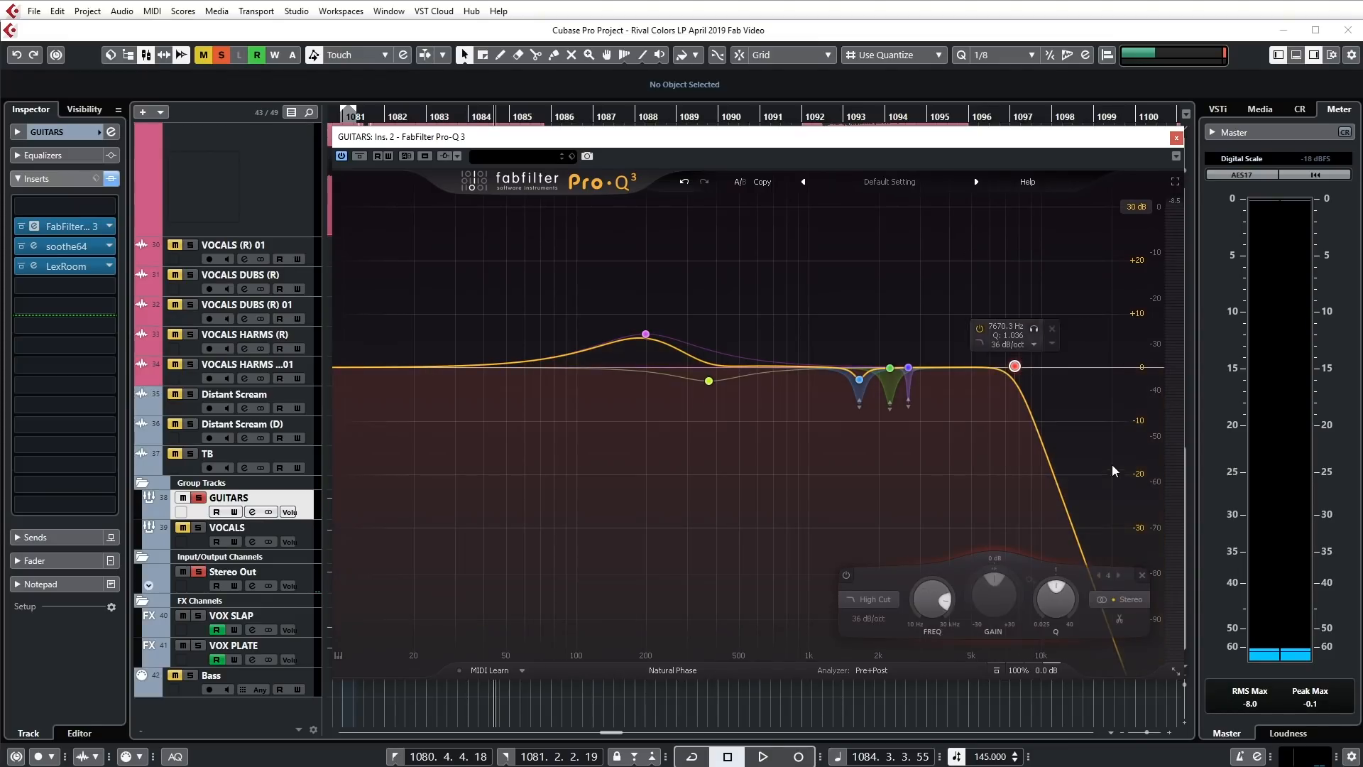
click(1108, 292)
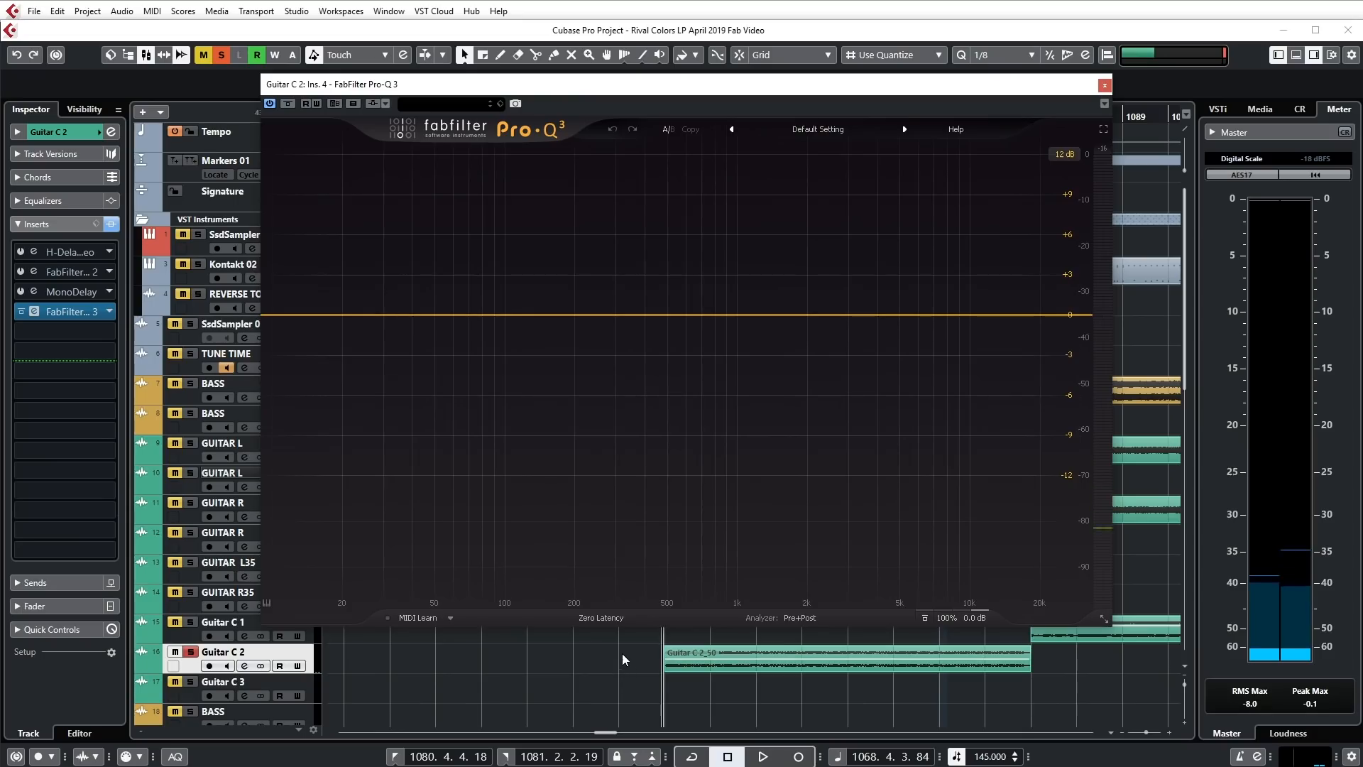
drag(622, 653, 874, 701)
click(581, 685)
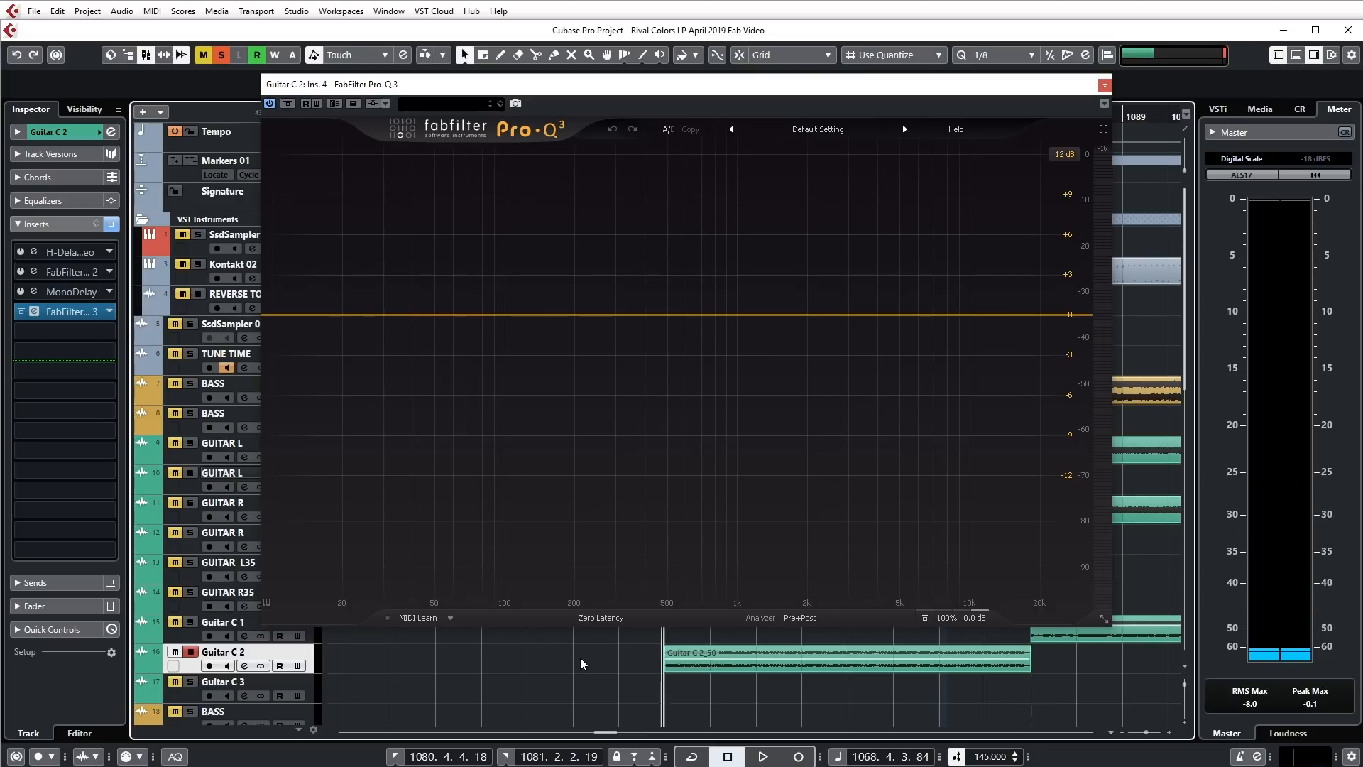
During Guitar C 2 playback, pull two spectrum peaks down into narrow cuts, about -4.34 dB at 2562 Hz and -4.65 dB at 4075 Hz
key(space)
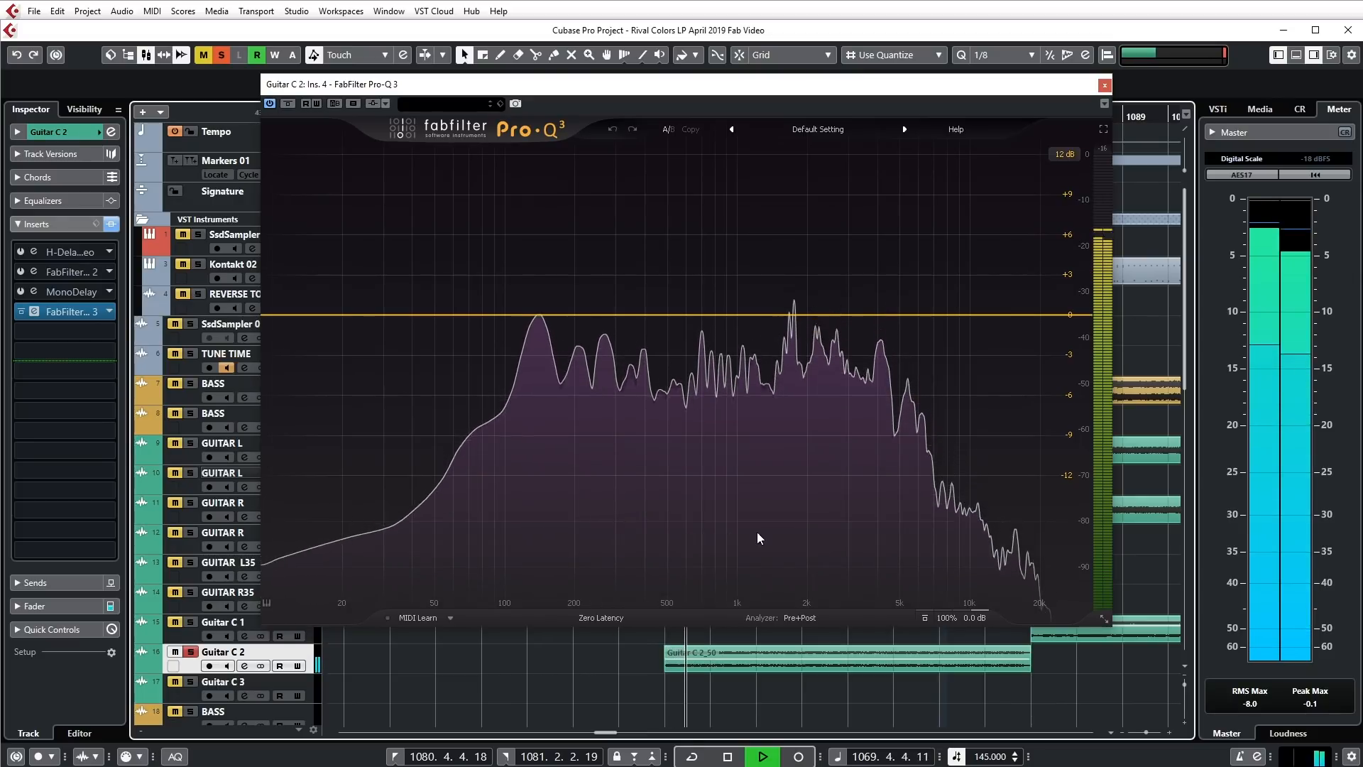
mouse_move(829, 538)
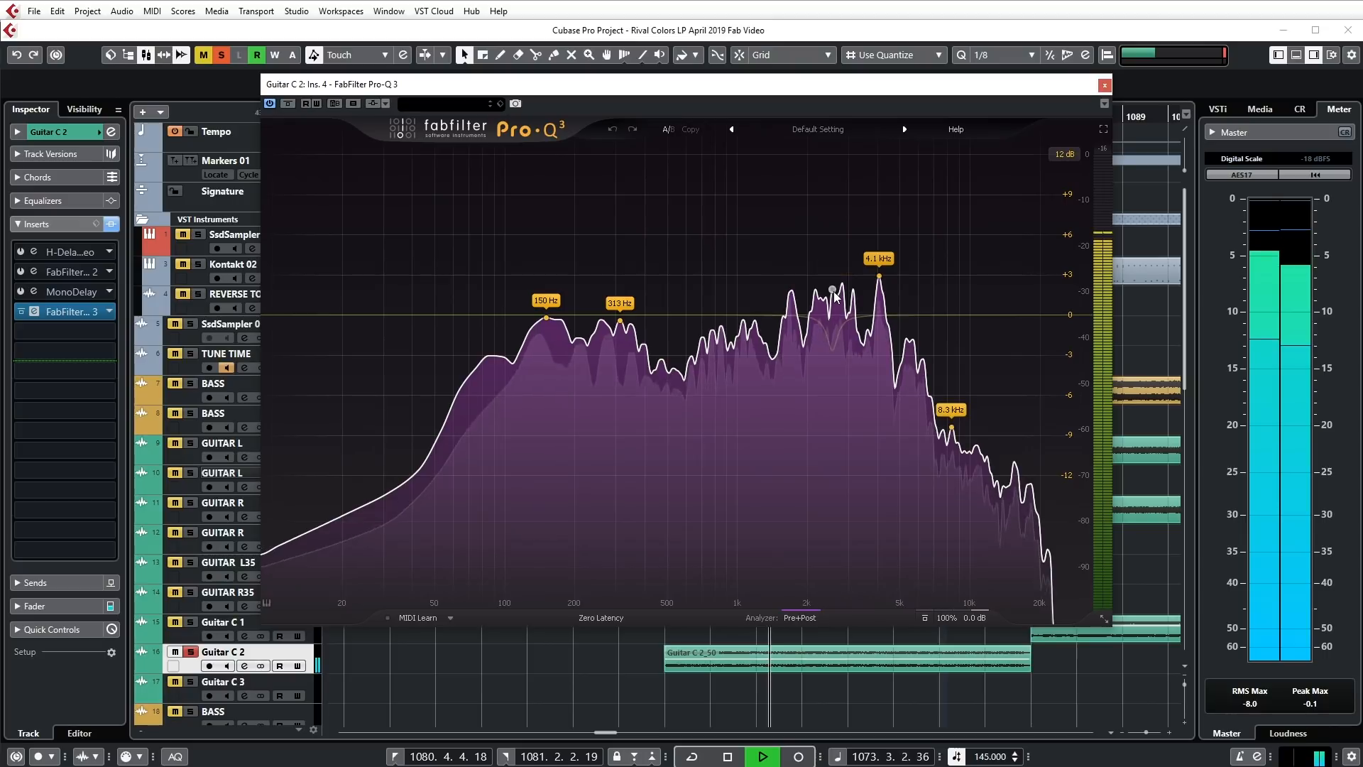
drag(834, 281, 835, 462)
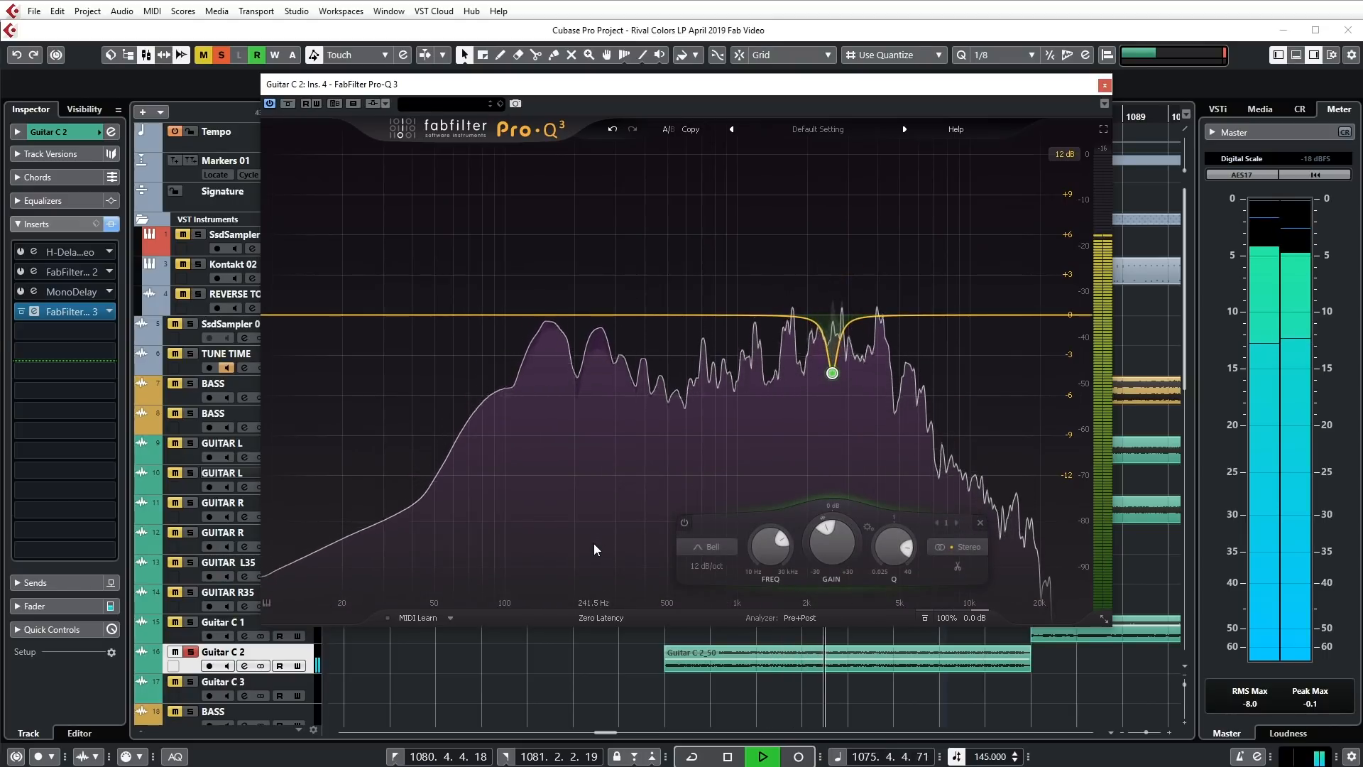
mouse_move(595, 546)
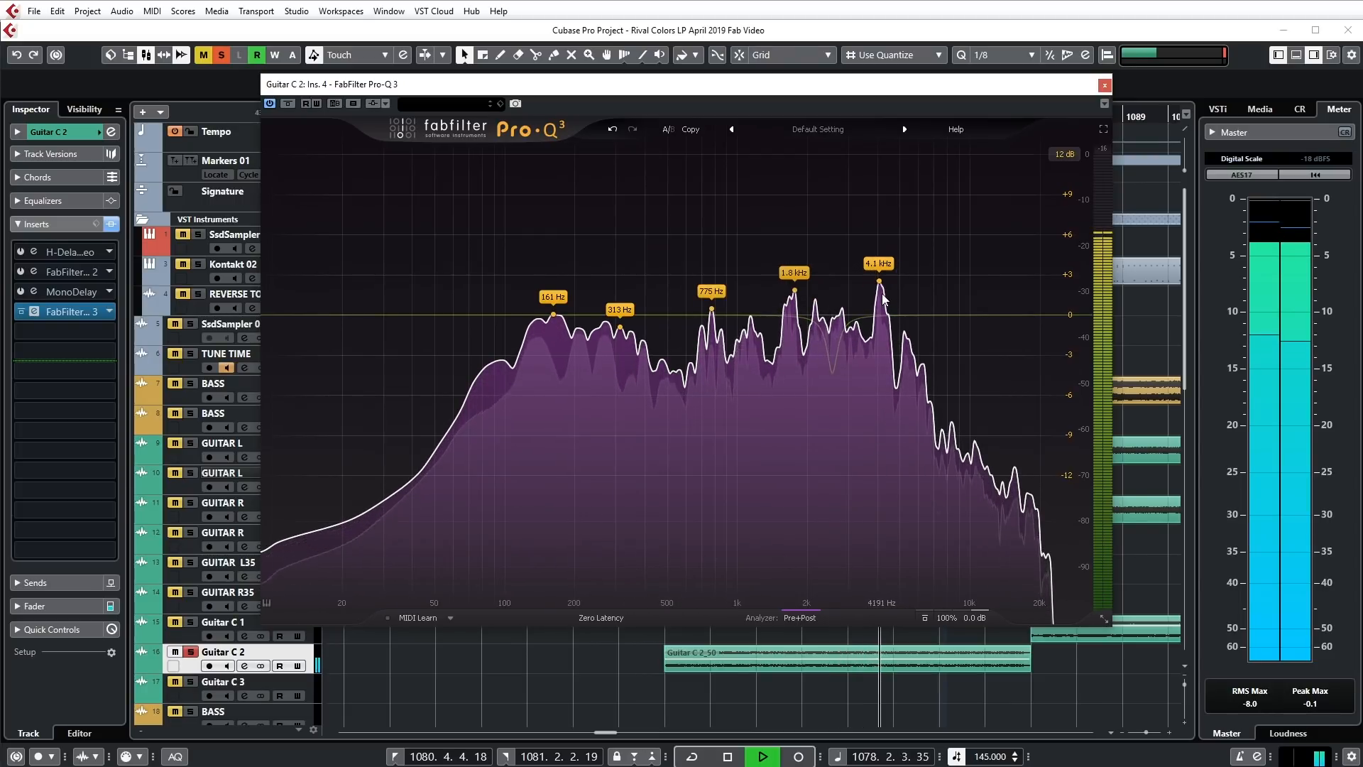
drag(880, 289, 879, 377)
key(space)
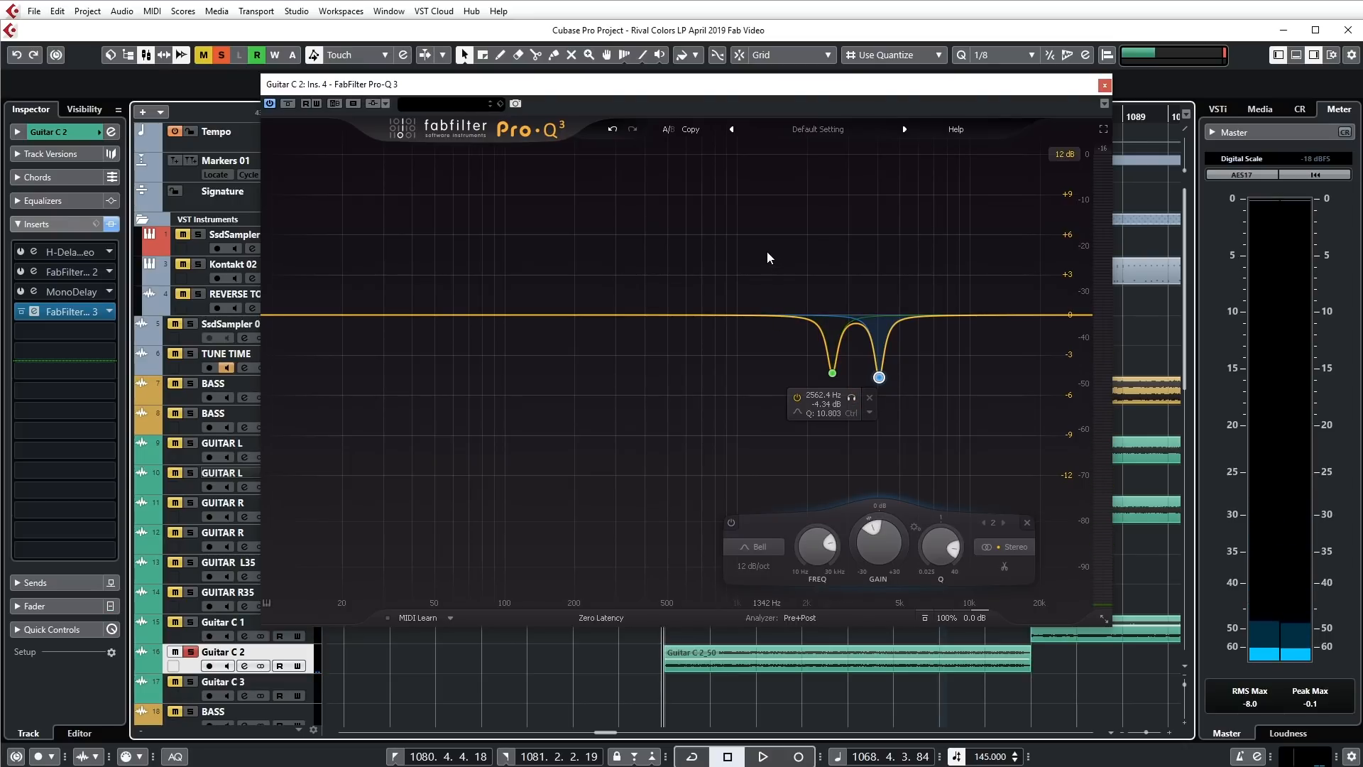
Audition the 2562 Hz band in solo during playback, and stop
click(851, 400)
key(space)
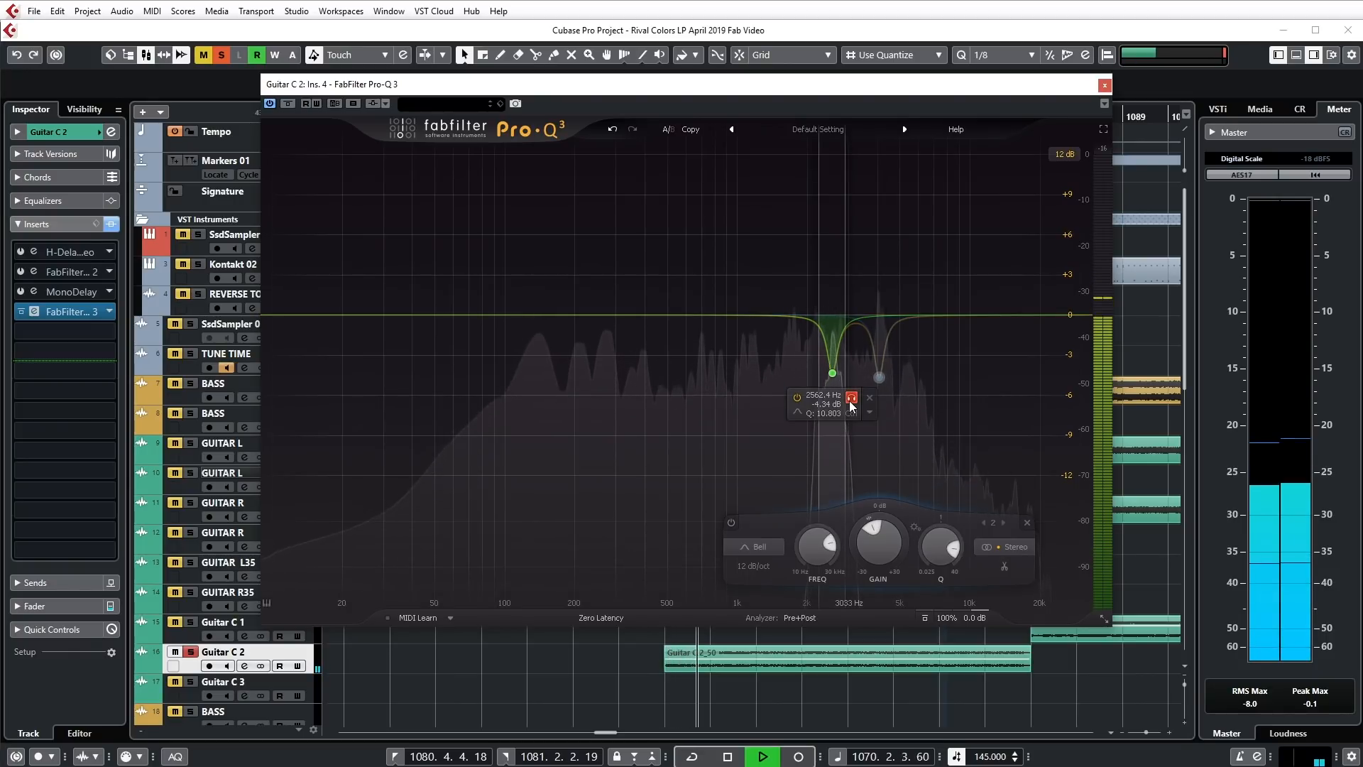
click(851, 400)
key(space)
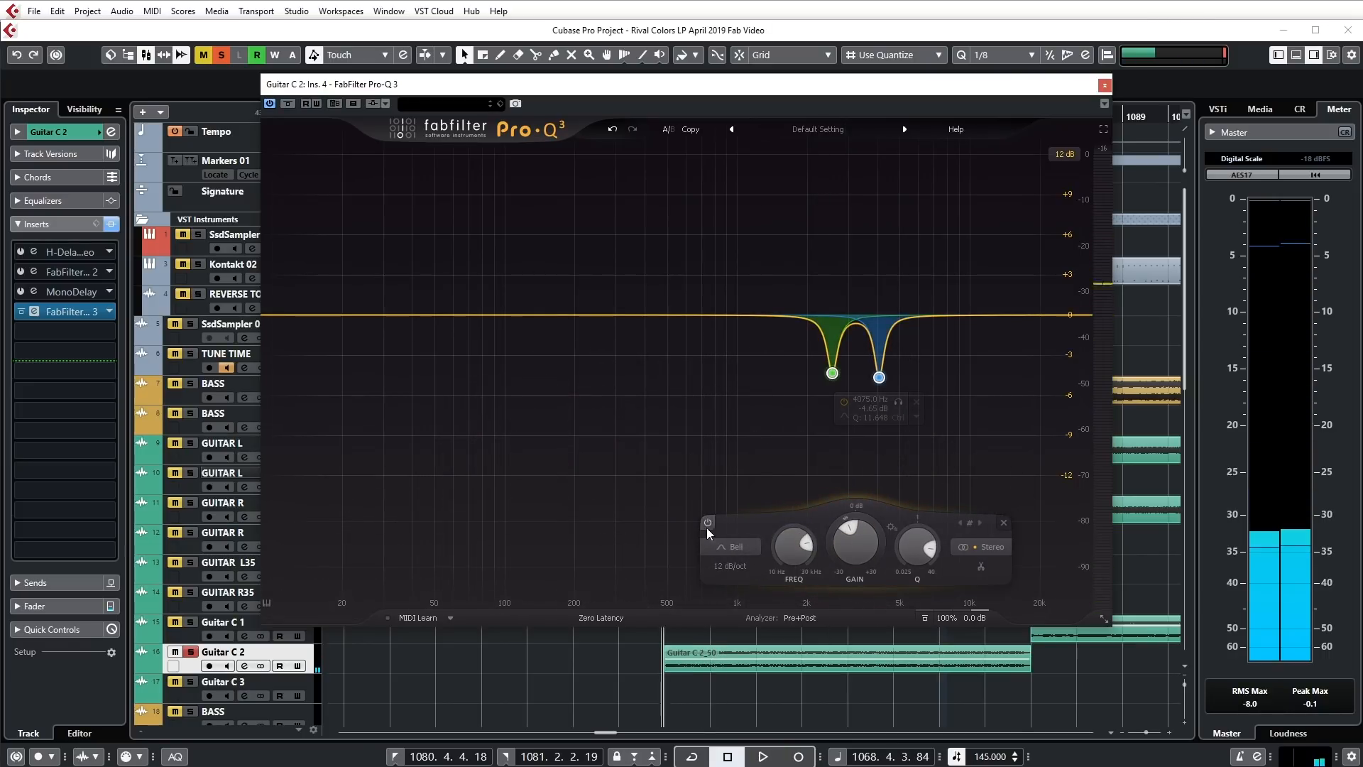
Compare the two narrow bell cuts bypassed and active during playback, and stop
key(space)
click(708, 522)
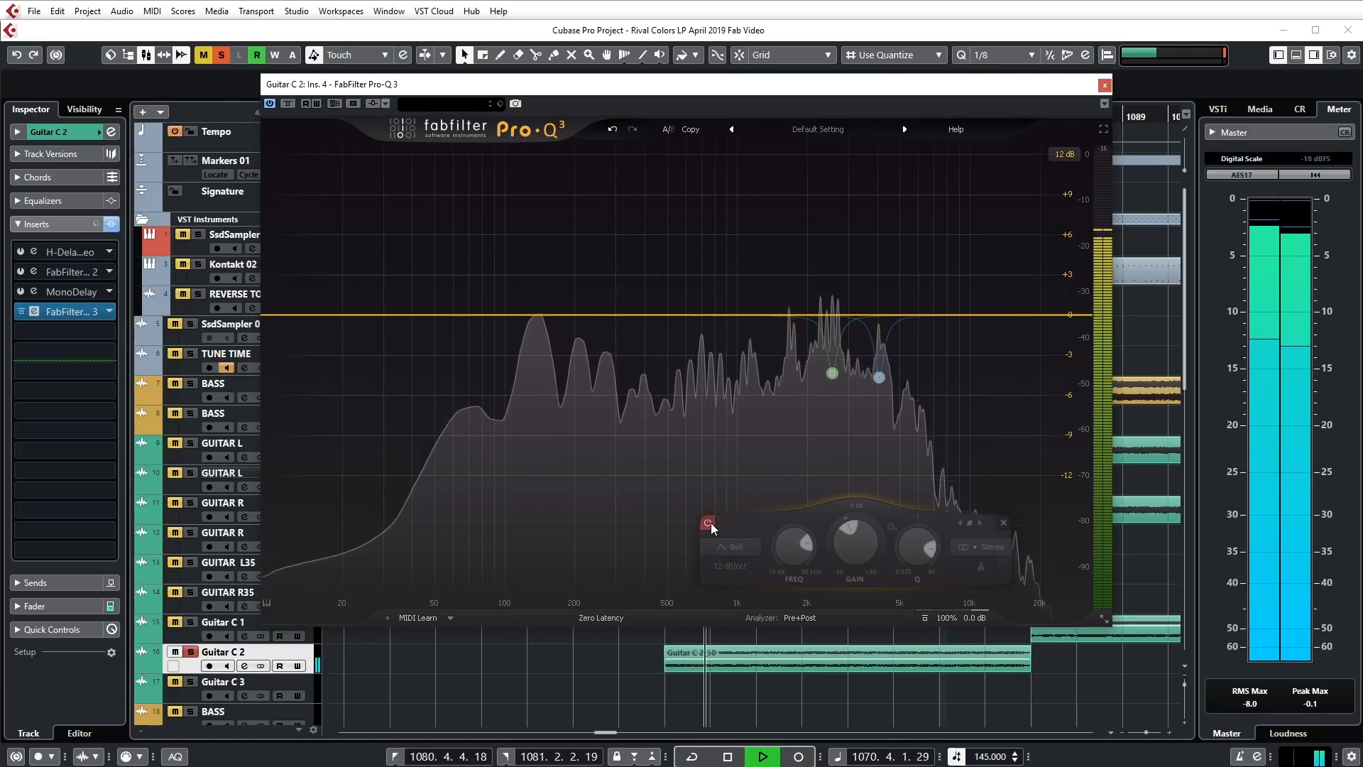
click(710, 523)
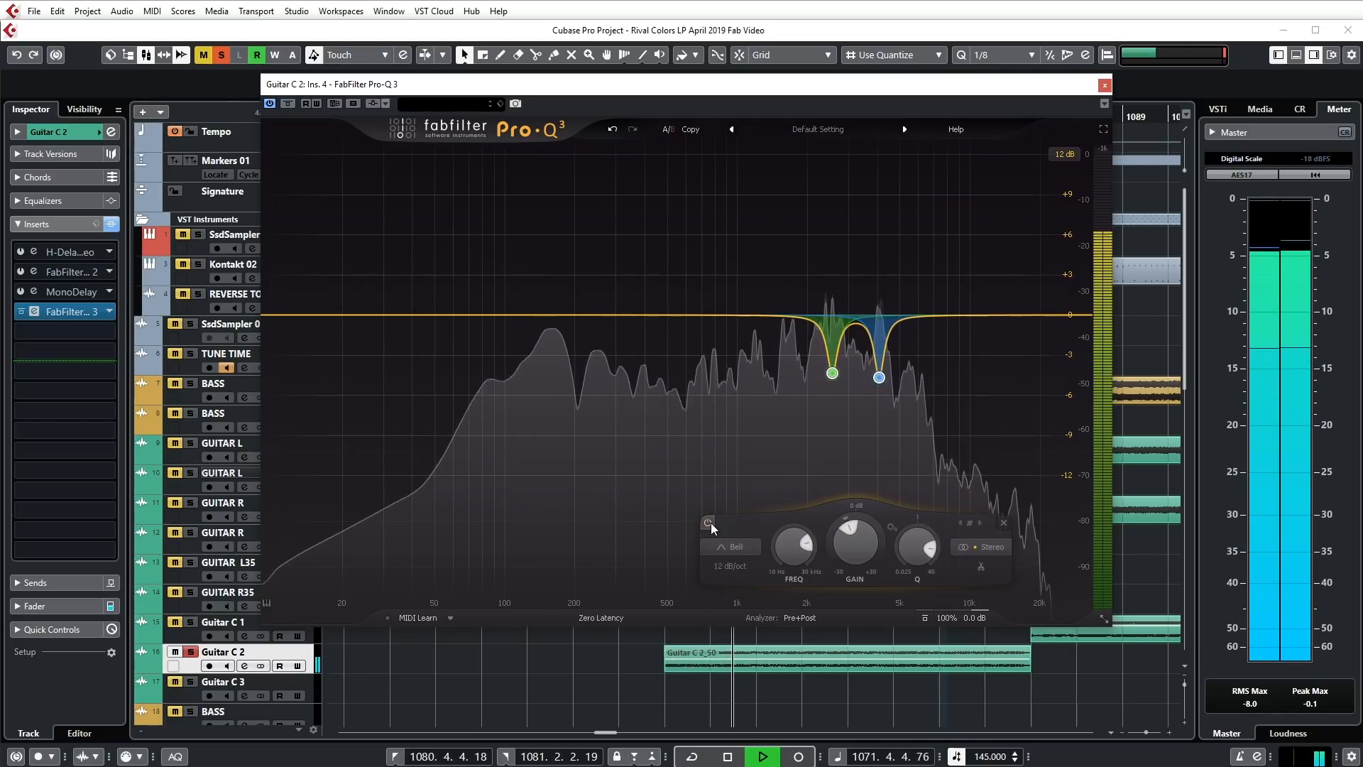
key(space)
Change the shape of both narrow cuts to Notch
click(832, 374)
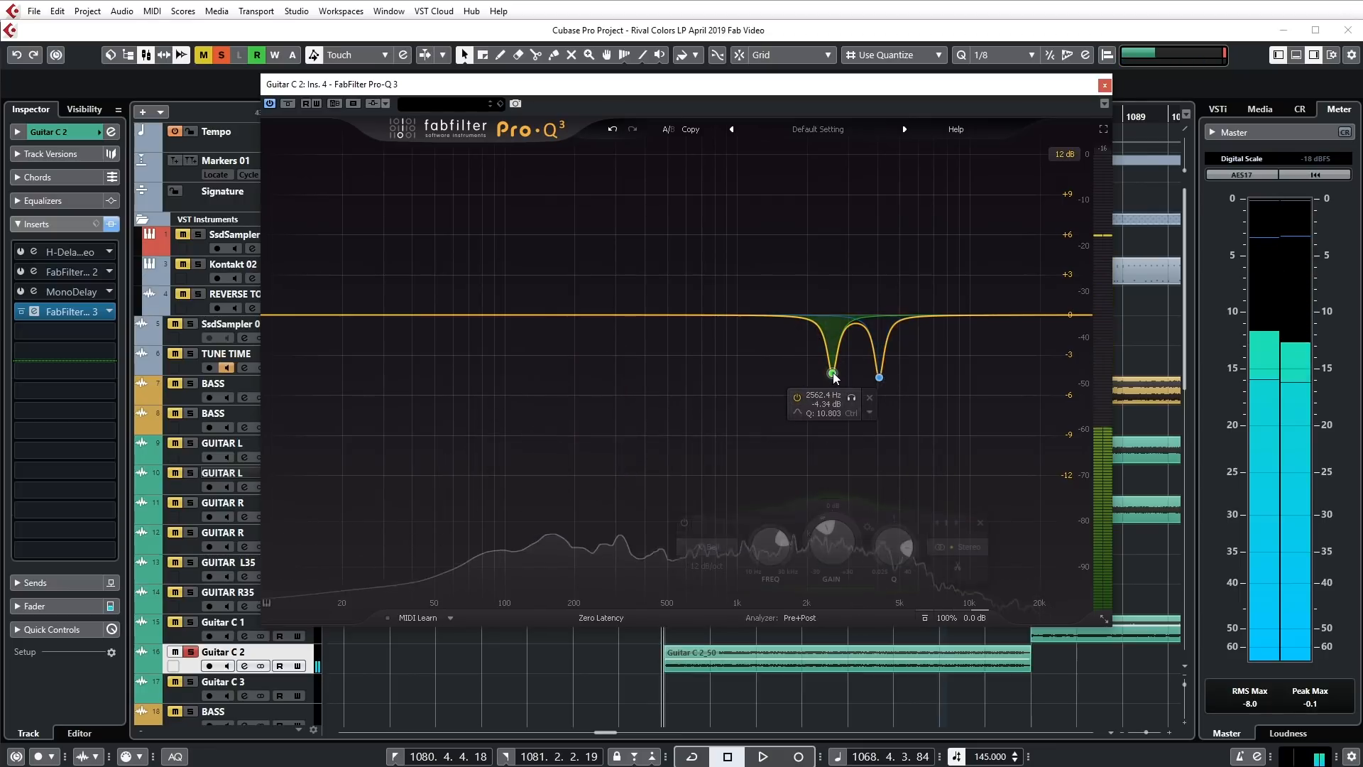
click(708, 547)
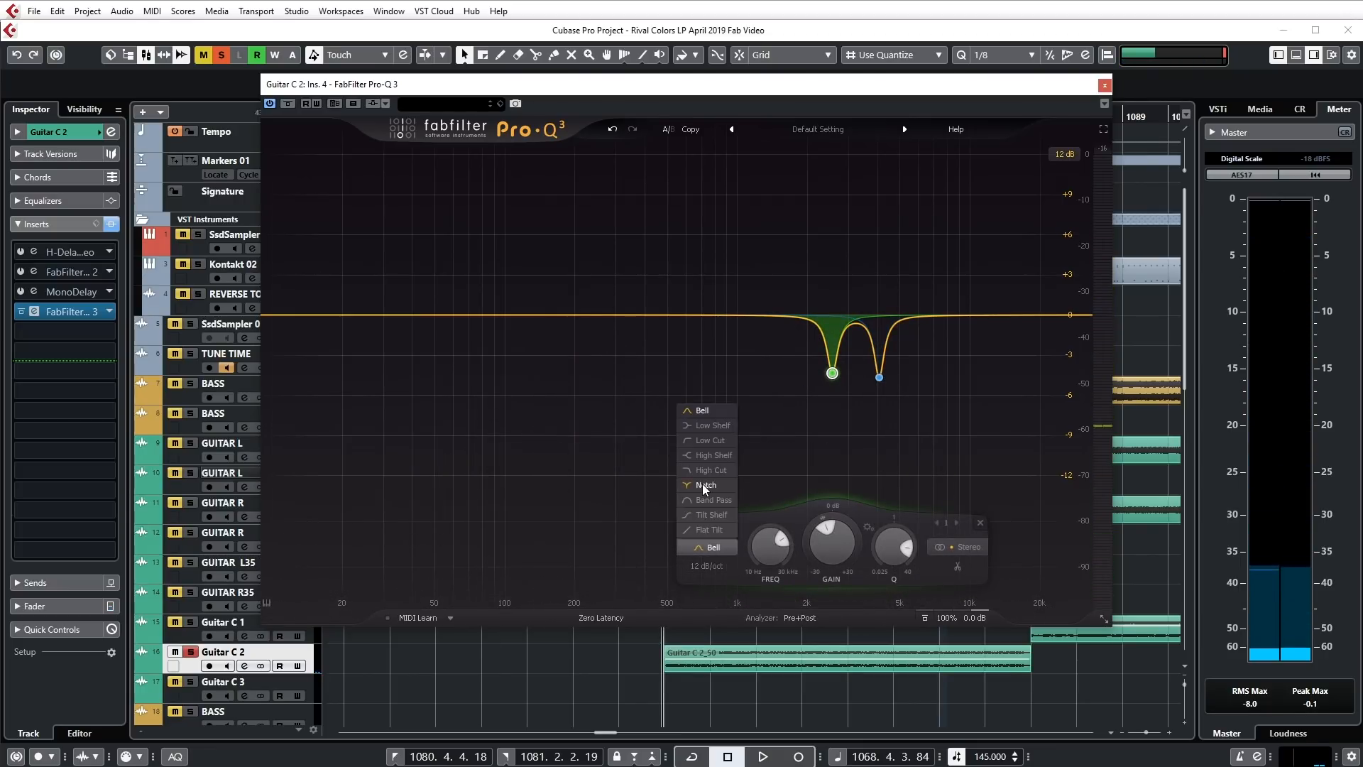
click(978, 423)
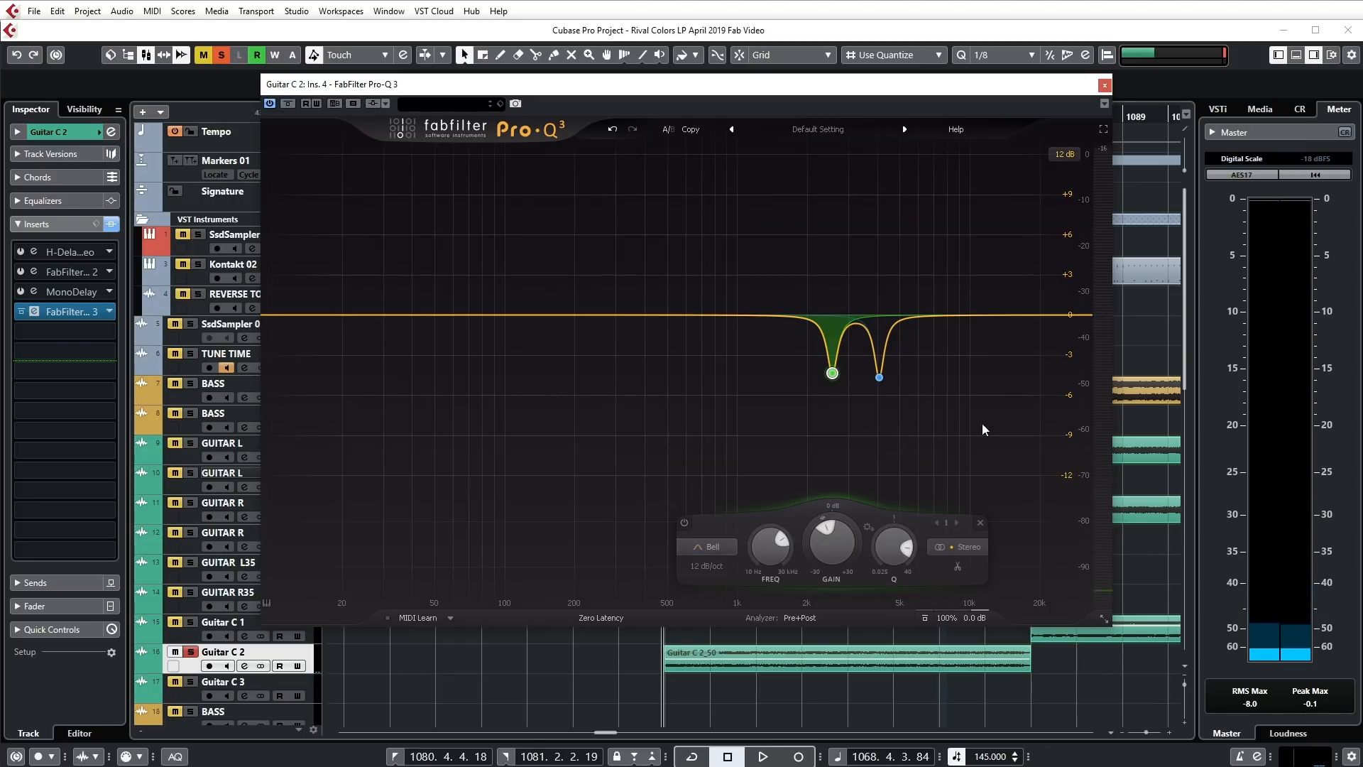
drag(802, 266, 973, 411)
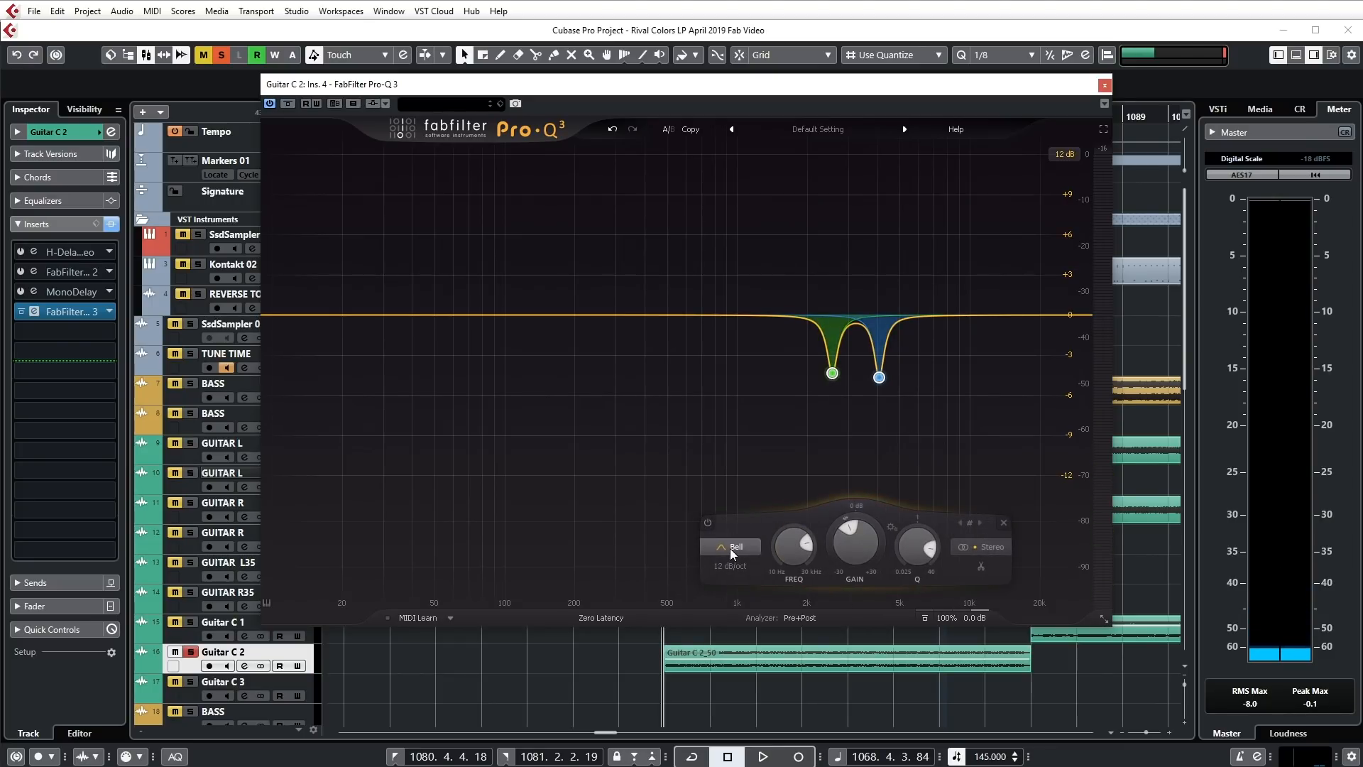
drag(730, 548, 724, 484)
Audition the 4075 Hz notch and the 2562 Hz notch in solo, one after the other, during playback
click(899, 278)
key(space)
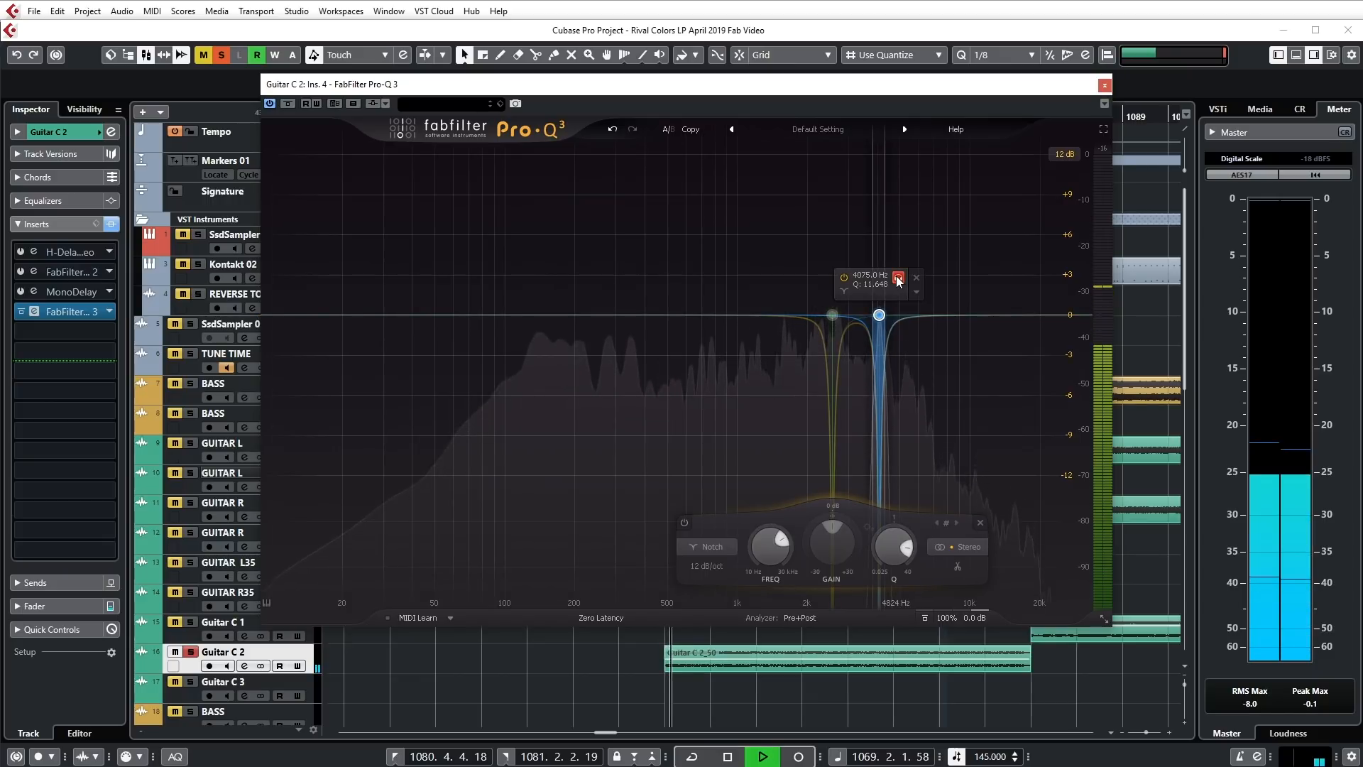
key(space)
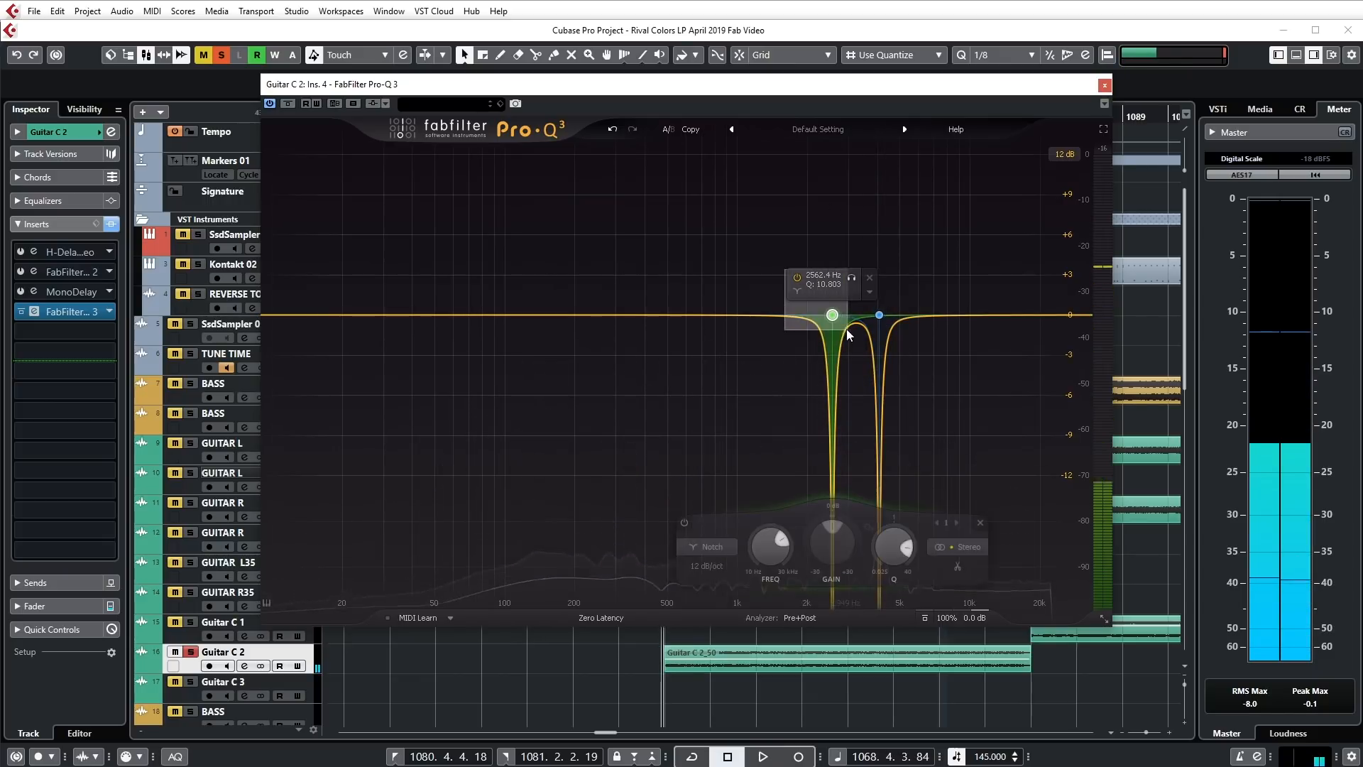
click(852, 278)
key(space)
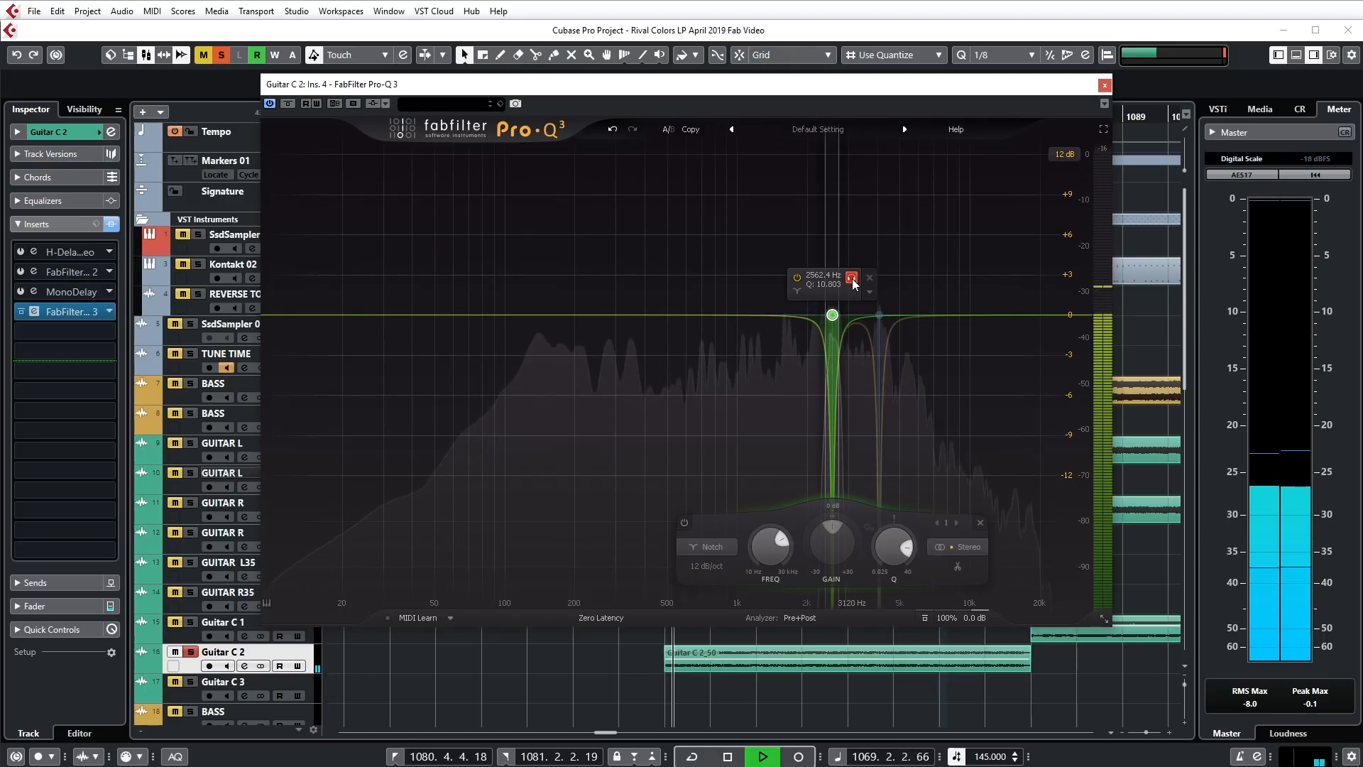
click(852, 279)
key(space)
Select both notches together and compare them bypassed and active during playback, and stop
drag(716, 204, 947, 361)
key(space)
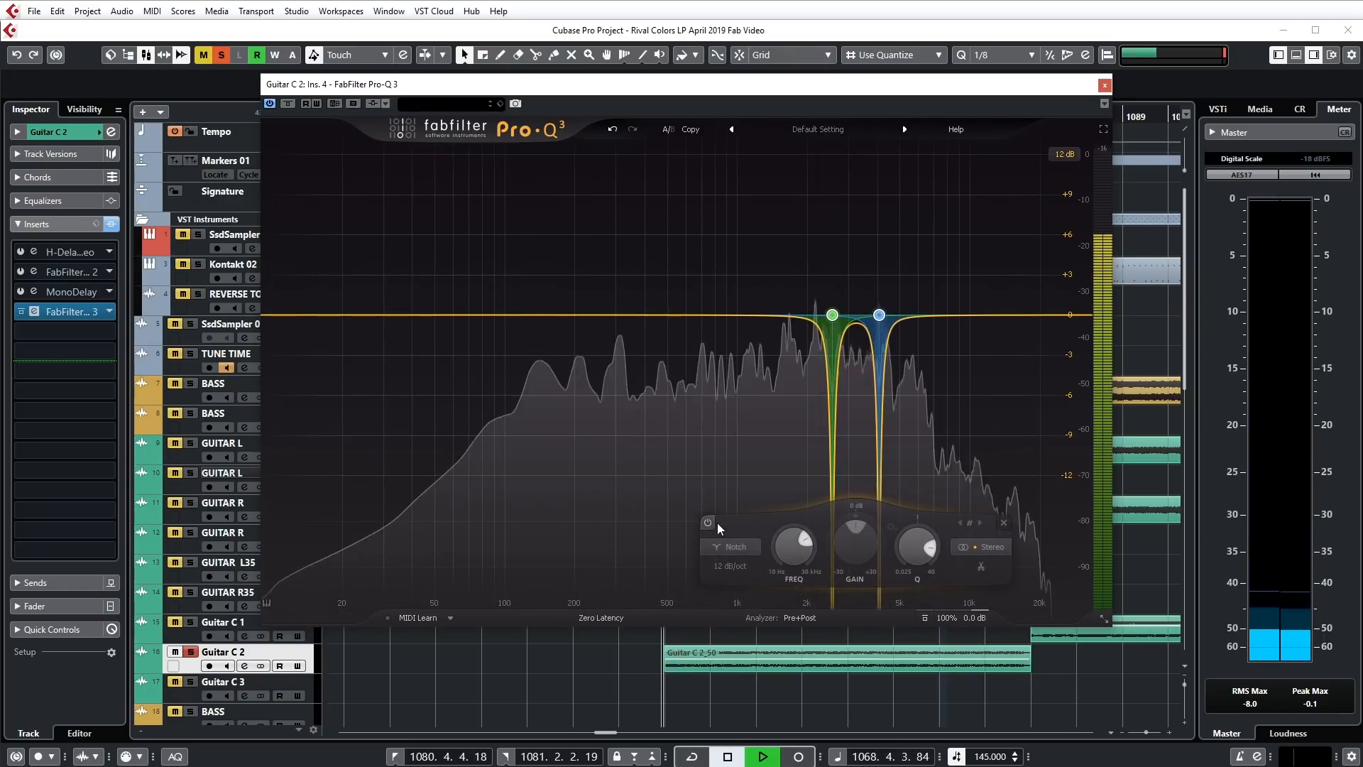
click(708, 522)
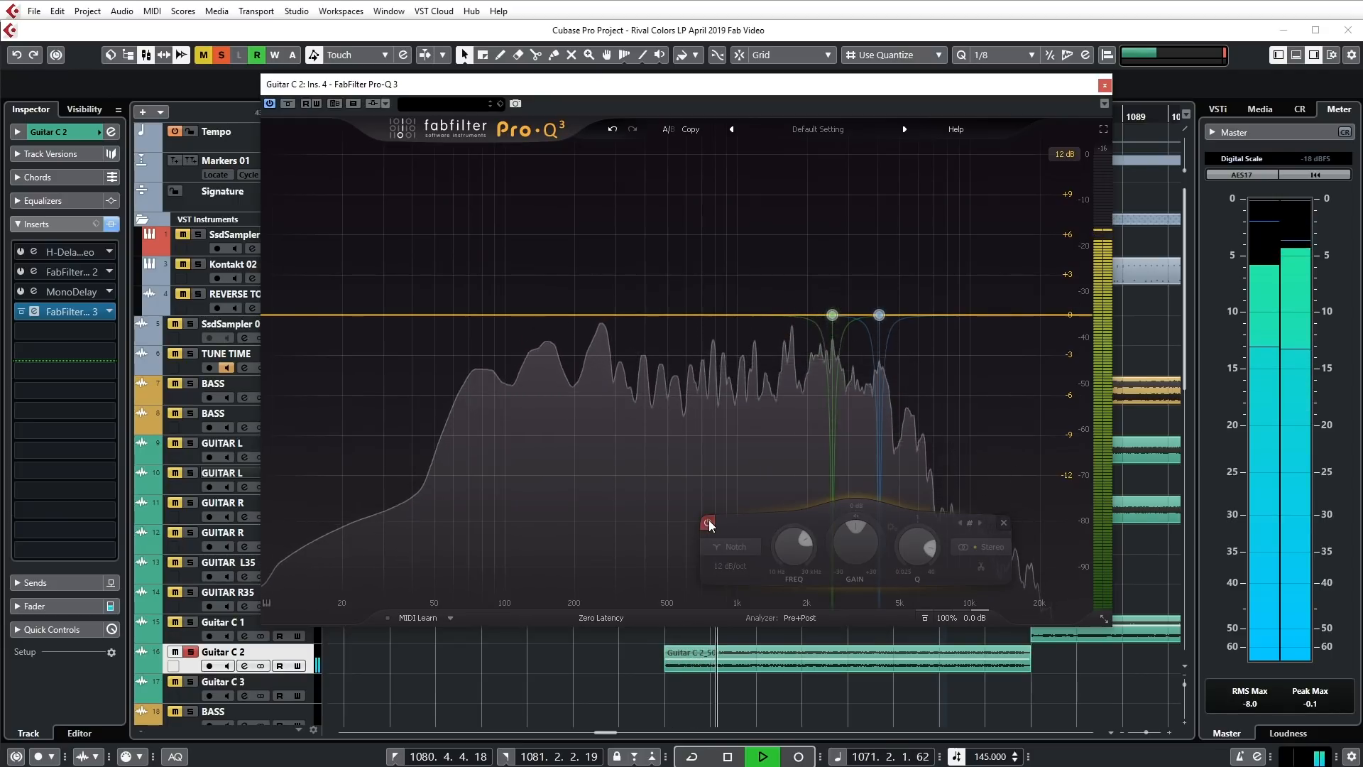
click(709, 523)
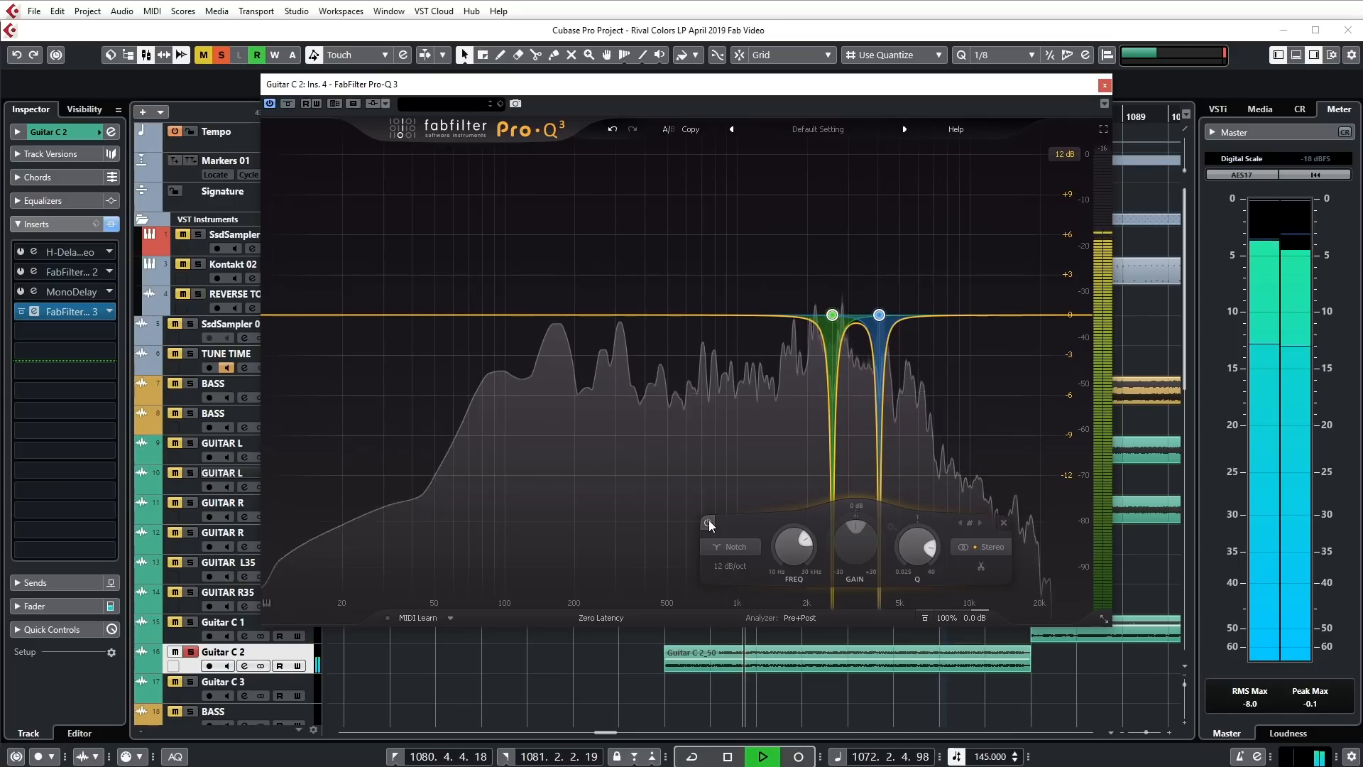
click(709, 523)
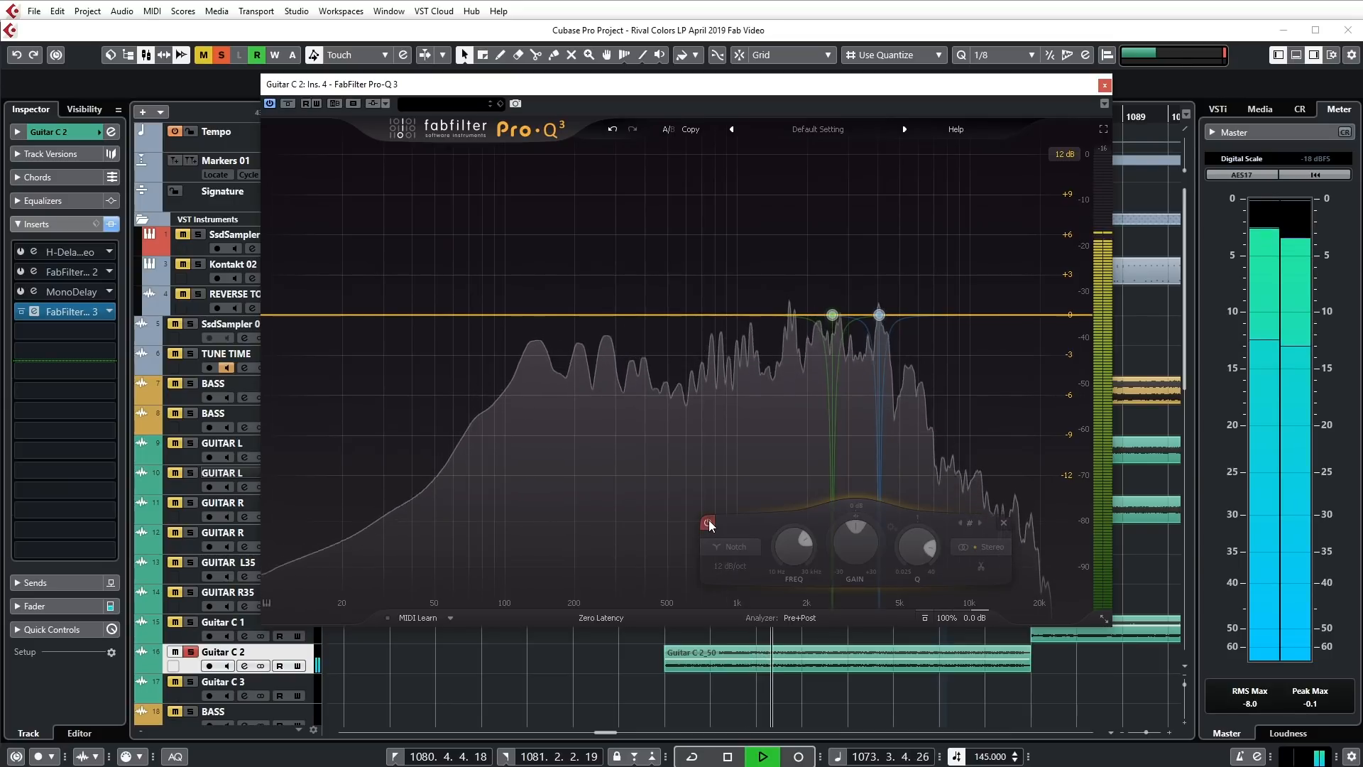
key(space)
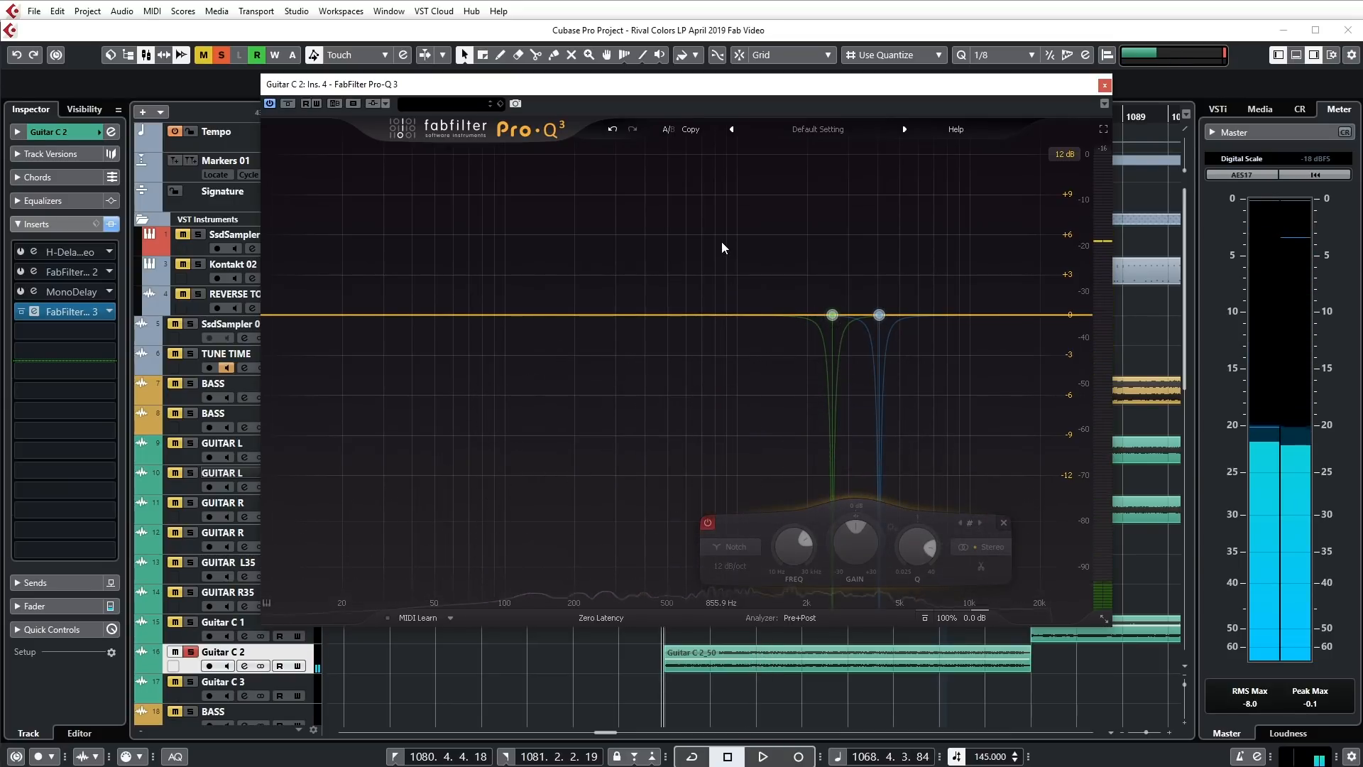
Re-enable the two bypassed notches together and set their shape back to Bell
drag(722, 241, 943, 372)
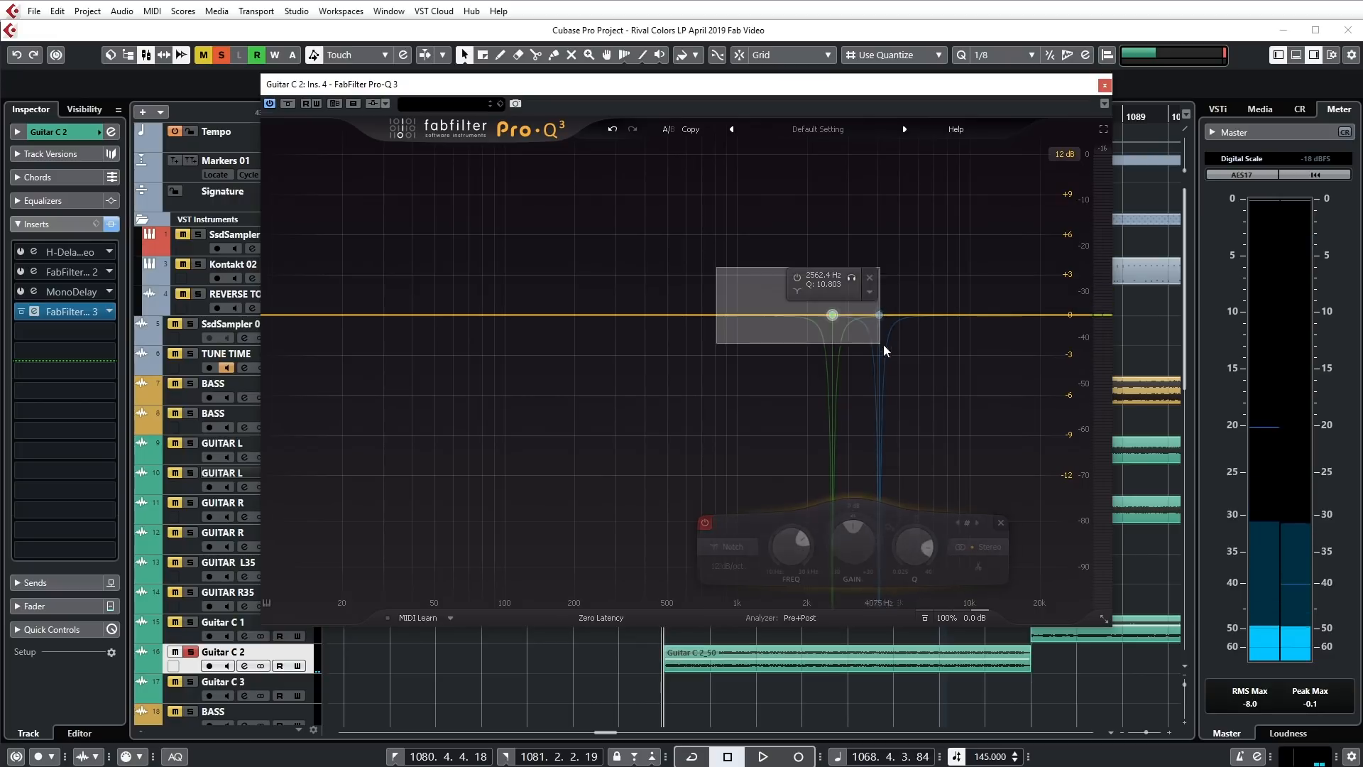
click(708, 522)
click(726, 550)
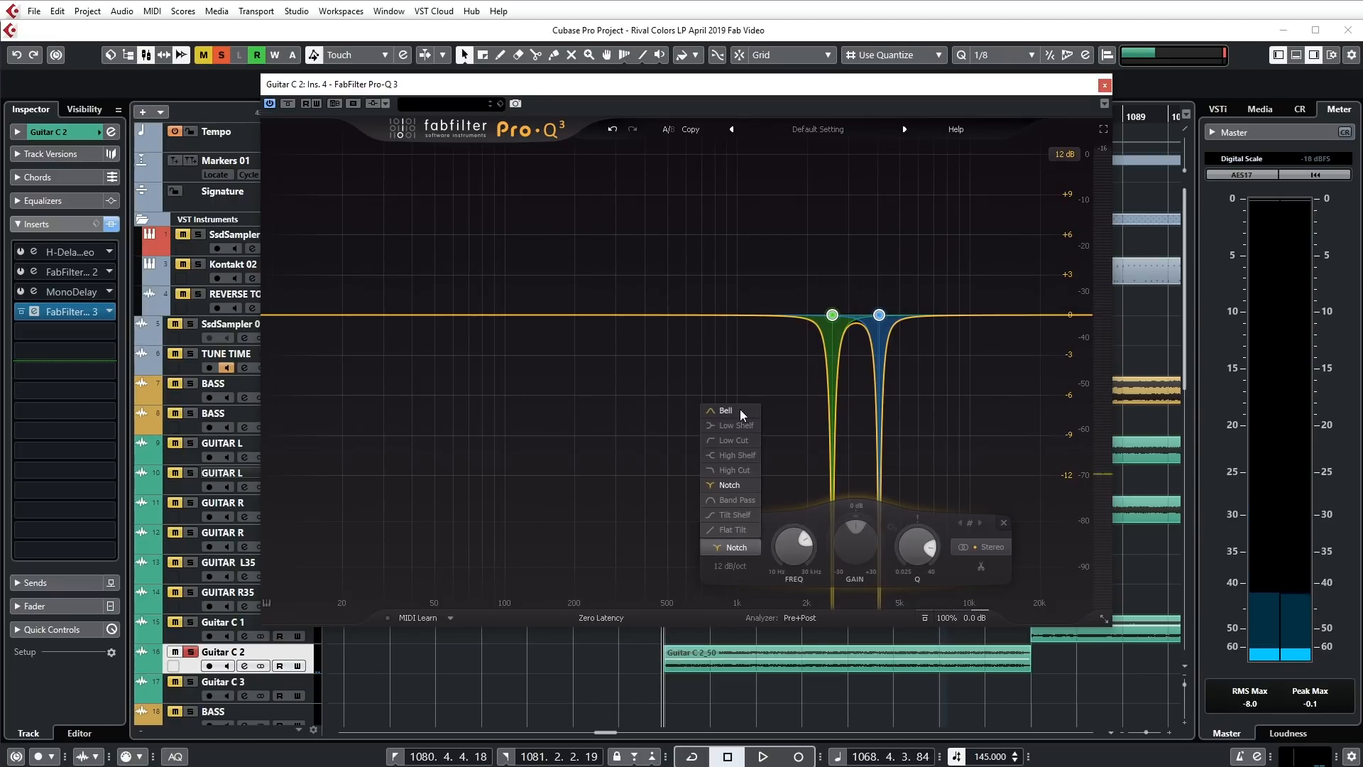
click(740, 409)
drag(735, 222, 956, 416)
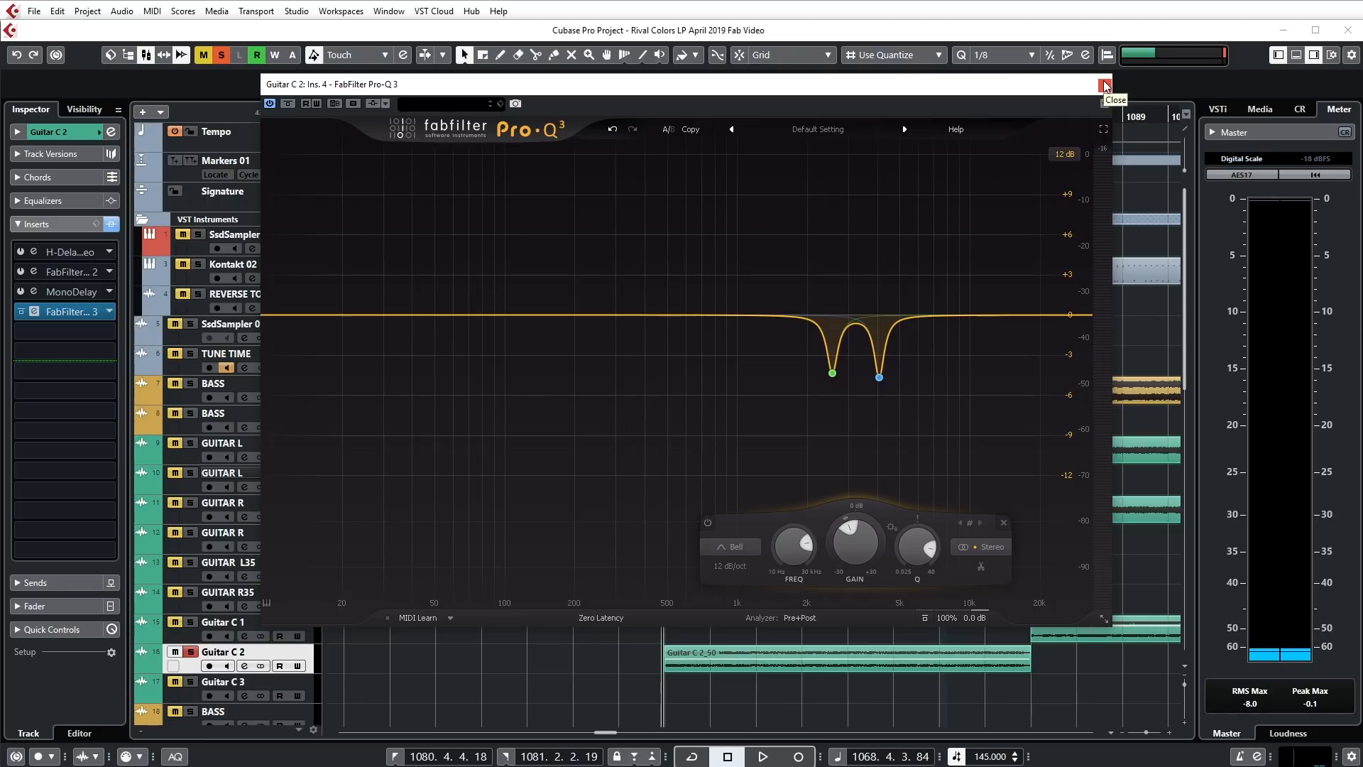
mouse_move(872, 423)
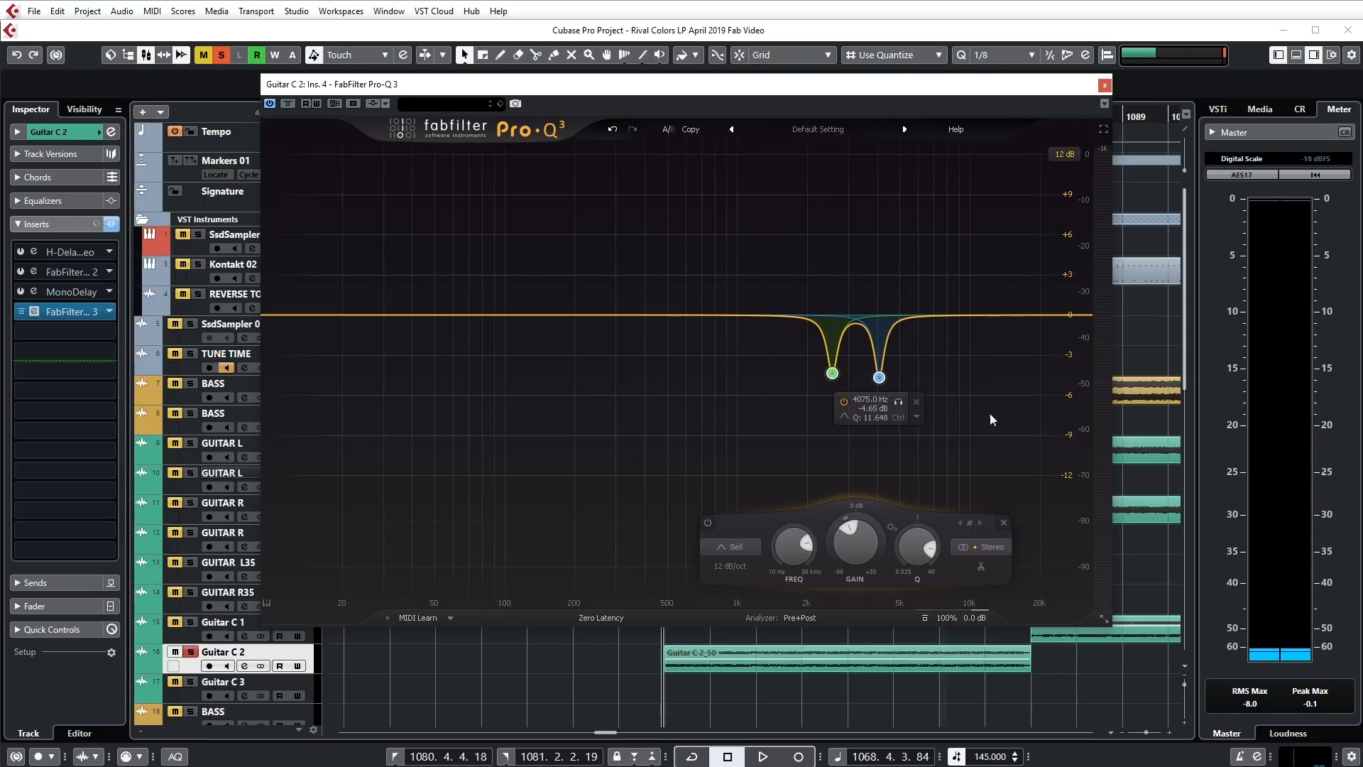
mouse_move(793, 422)
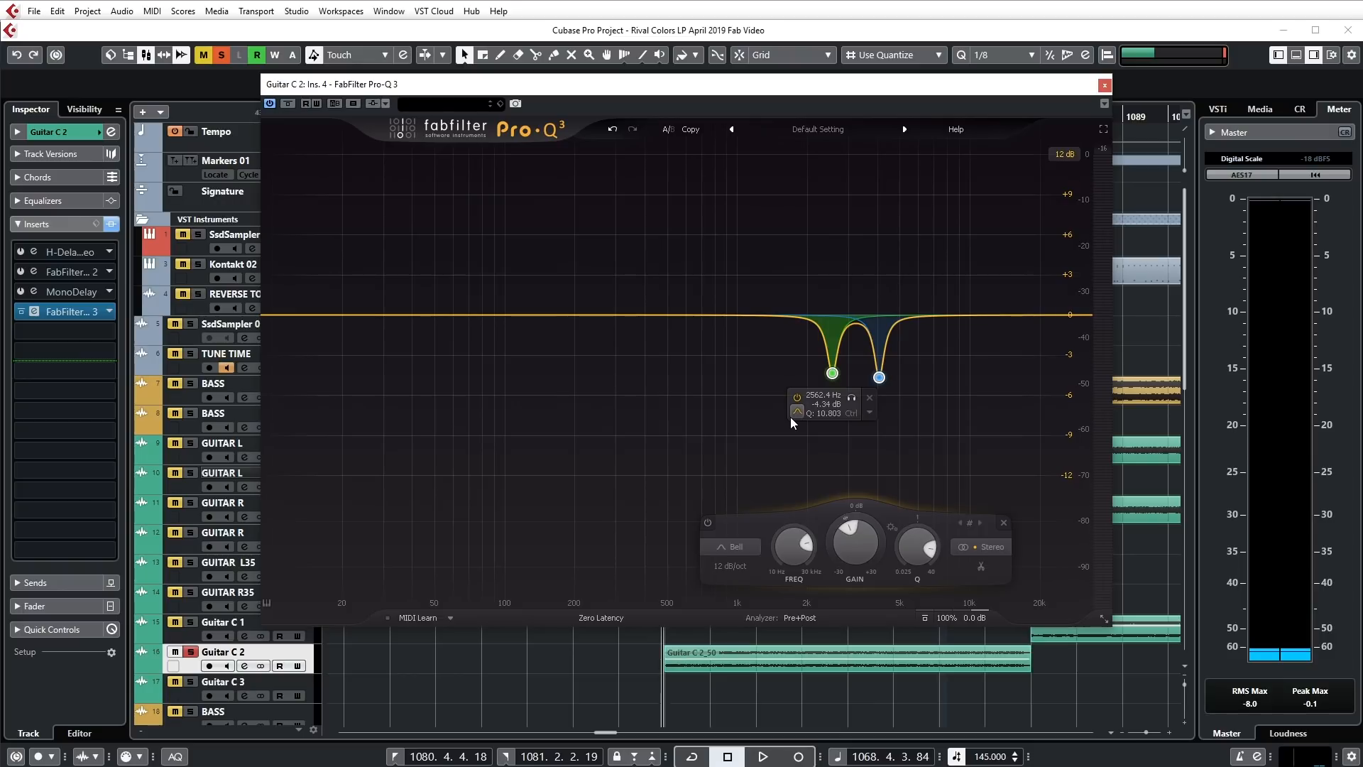
drag(752, 247, 976, 429)
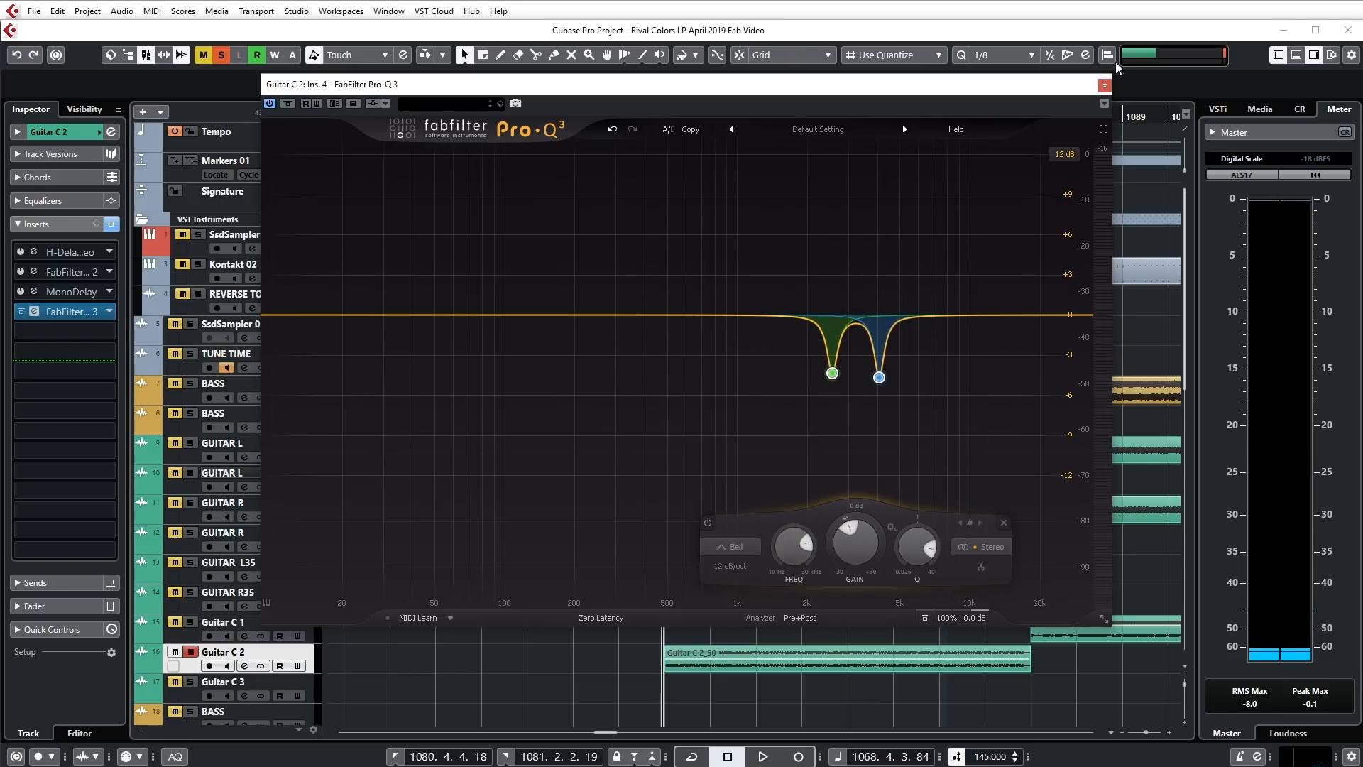
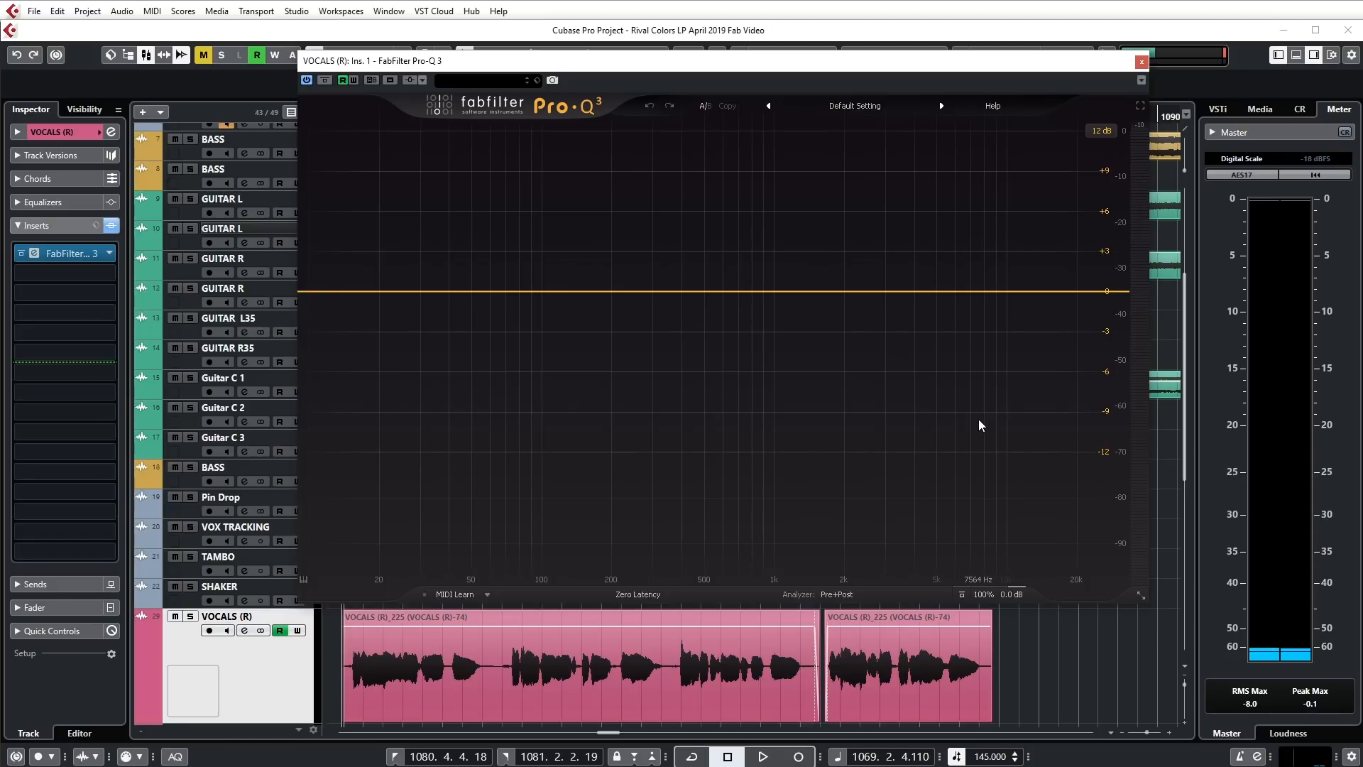
Add a 12 dB/oct Low Cut at about 95 Hz with Q about 0.88 to the VOCALS (R) EQ while auditioning the vocal
key(space)
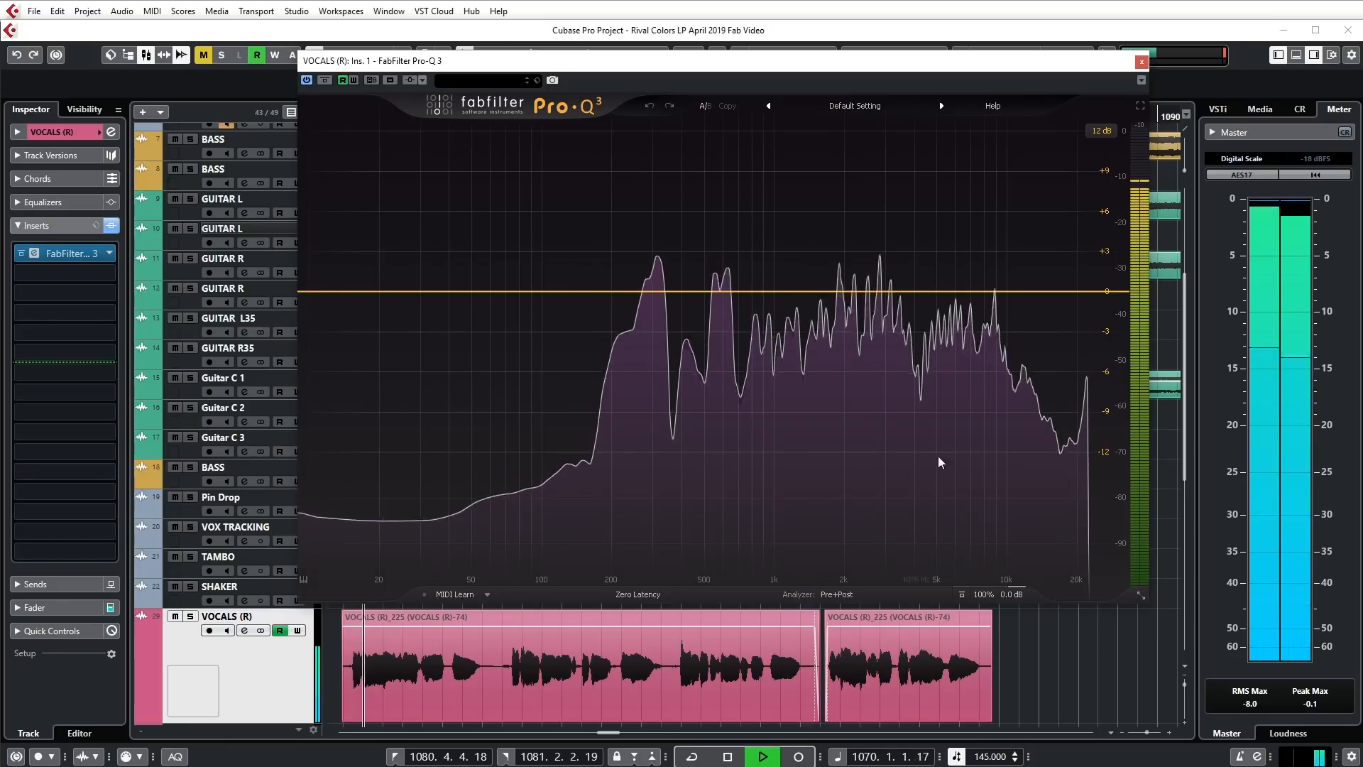
double_click(360, 298)
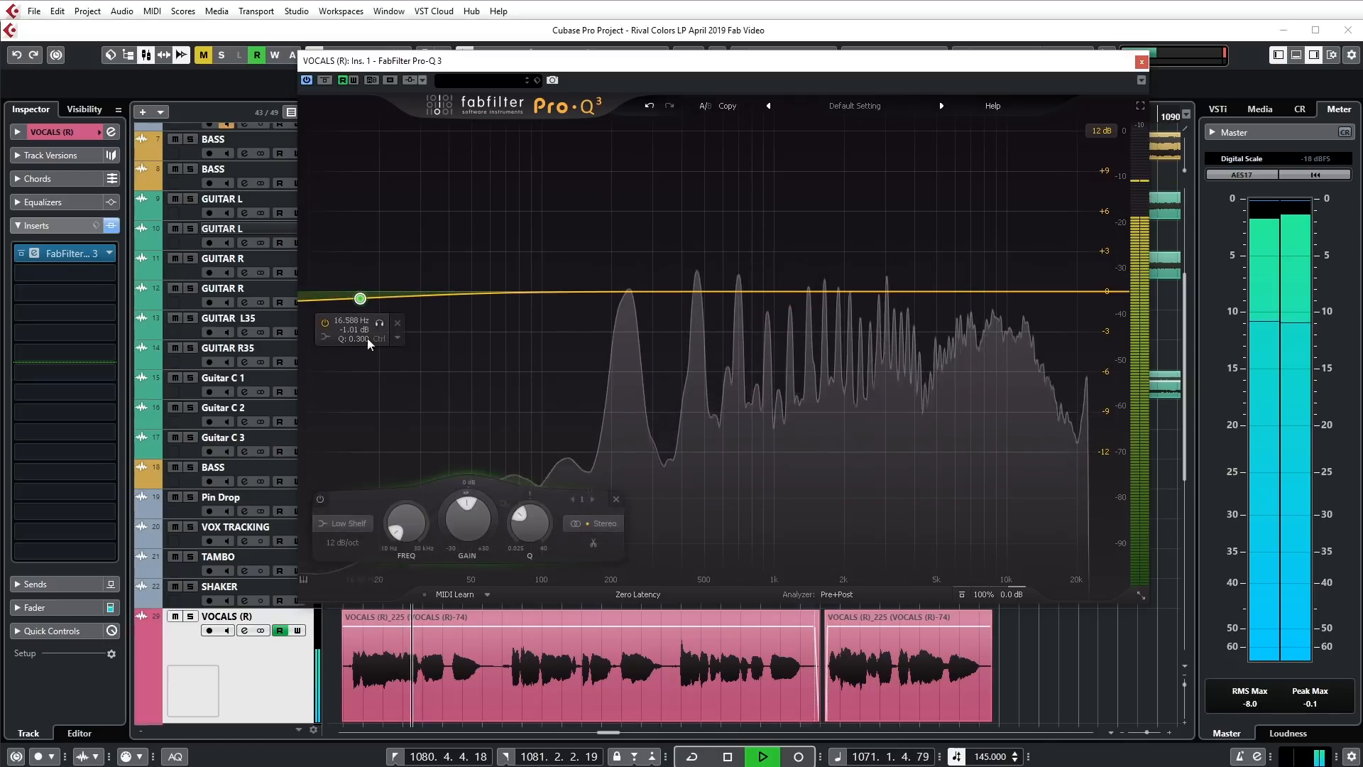
click(347, 525)
click(343, 412)
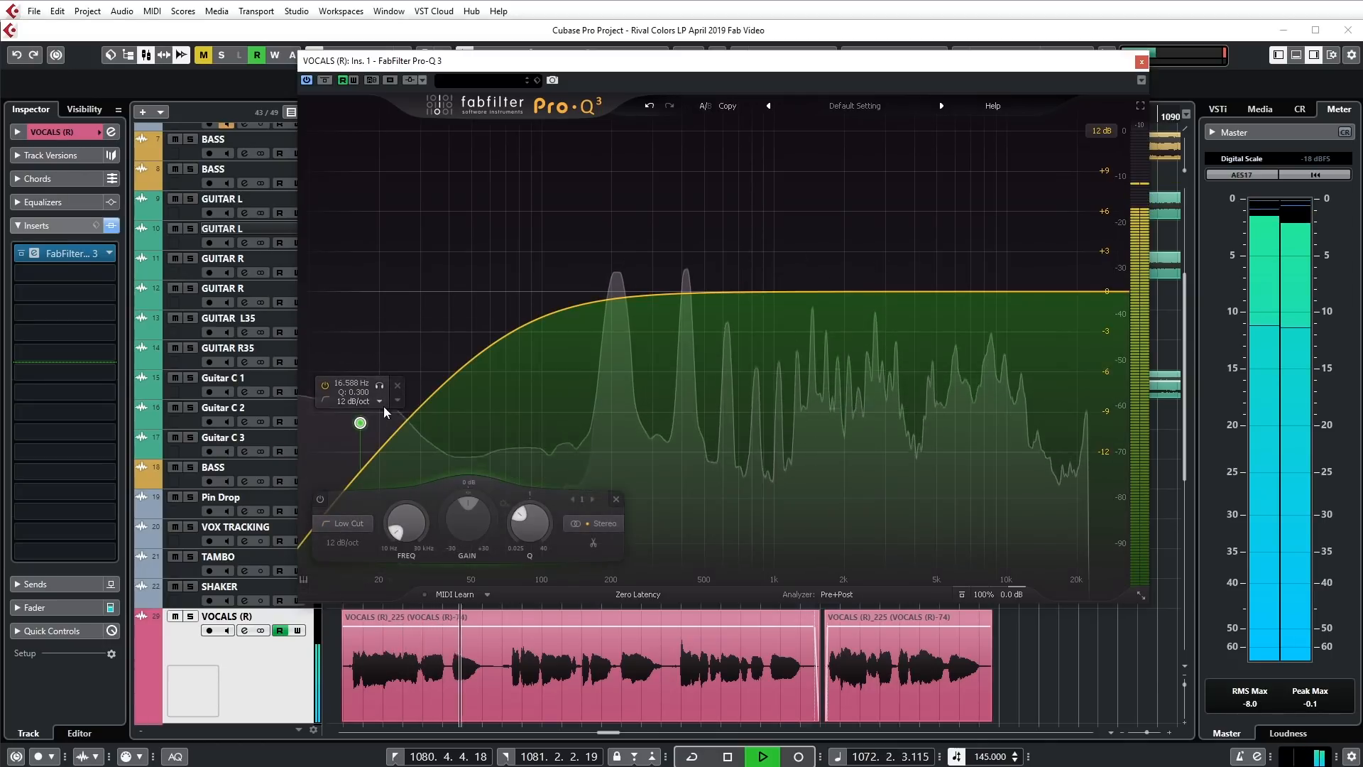
drag(360, 423, 536, 305)
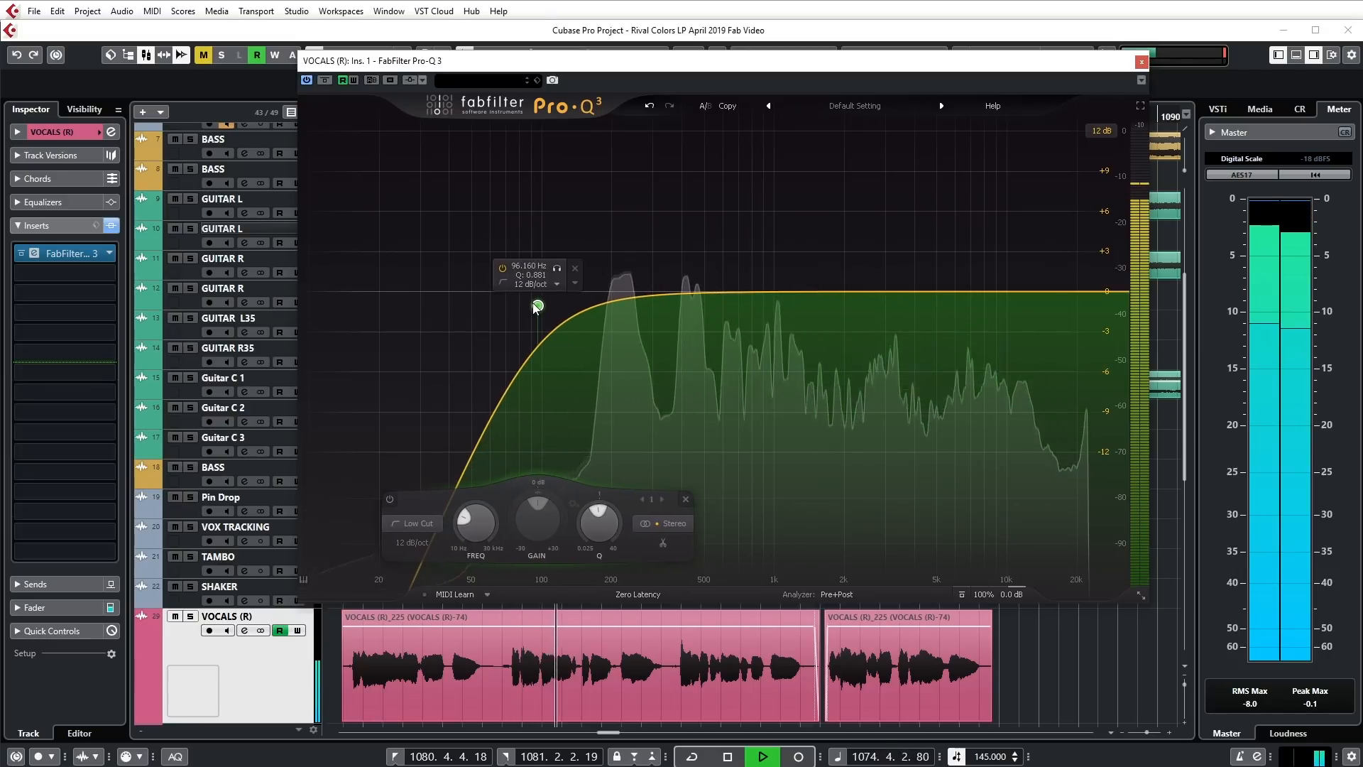
key(space)
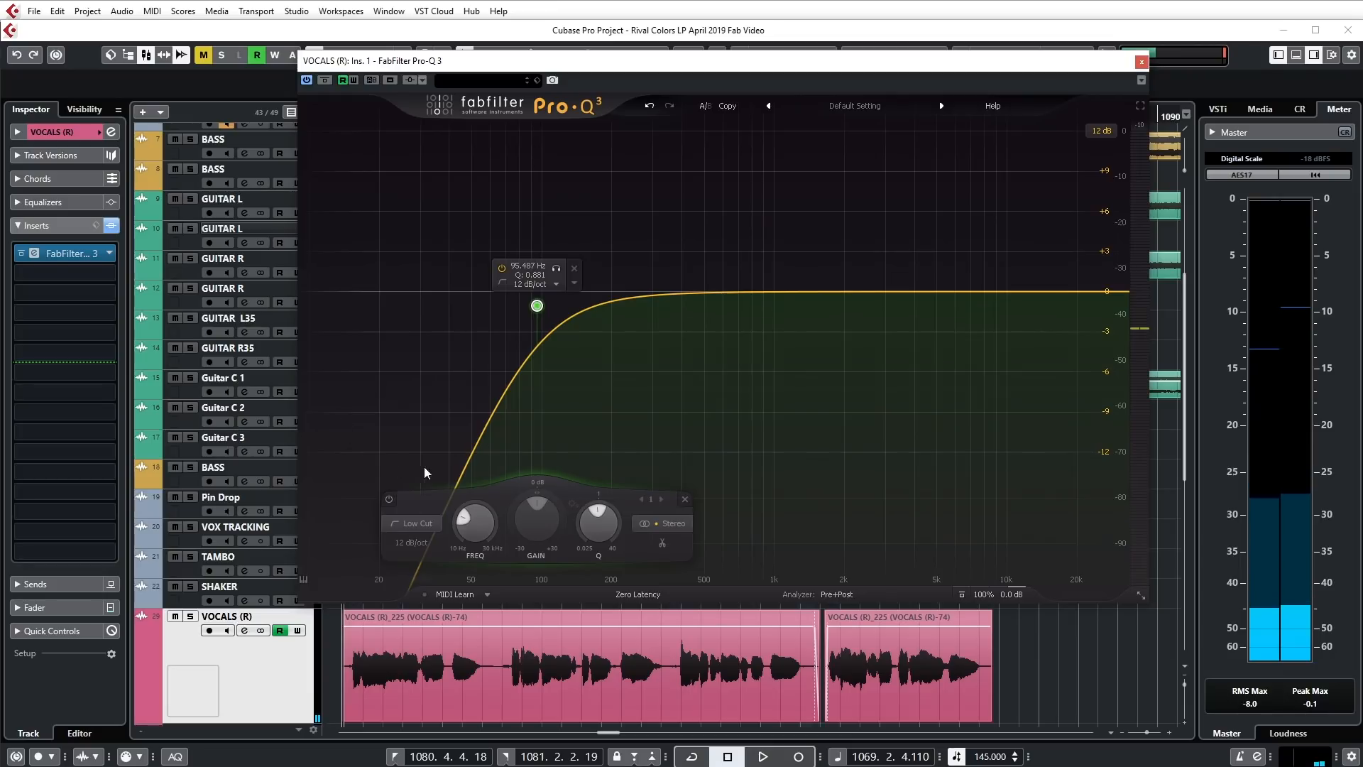
mouse_move(531, 363)
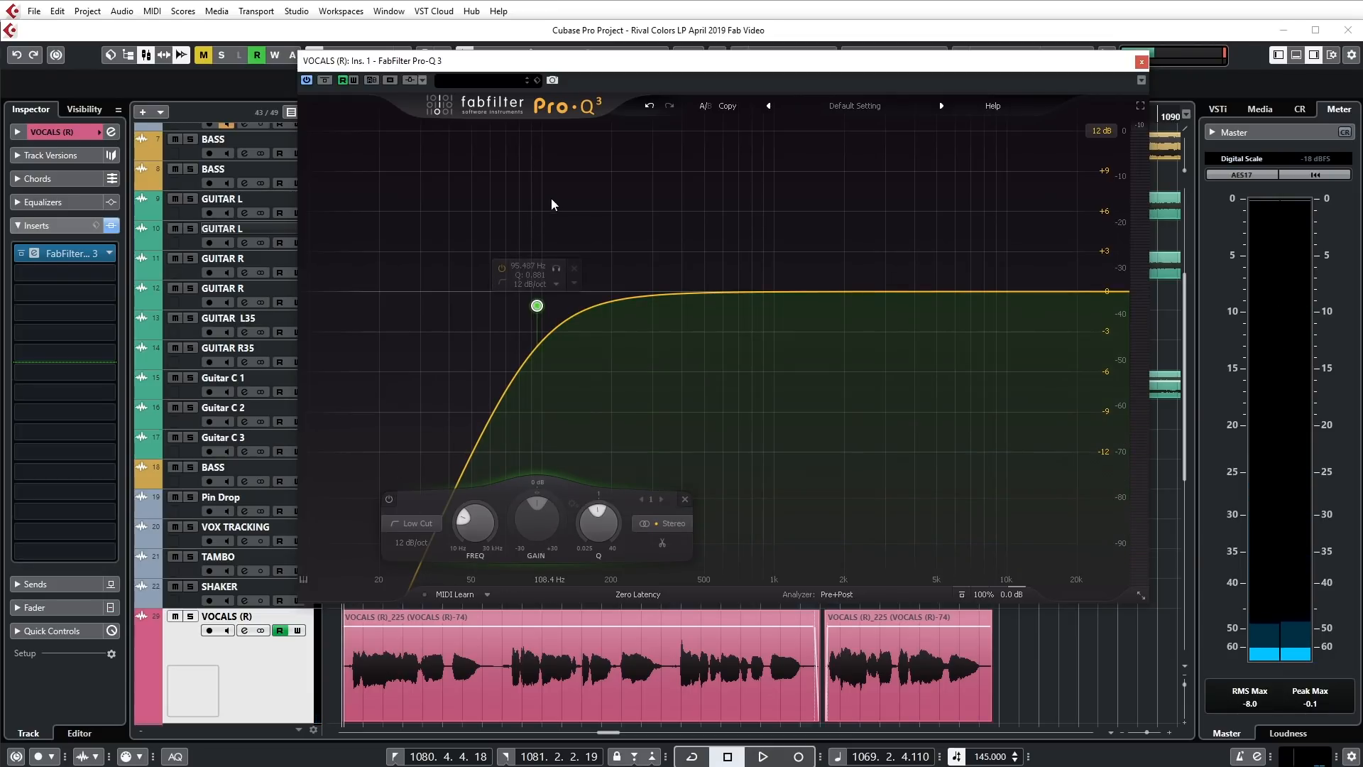
mouse_move(665, 399)
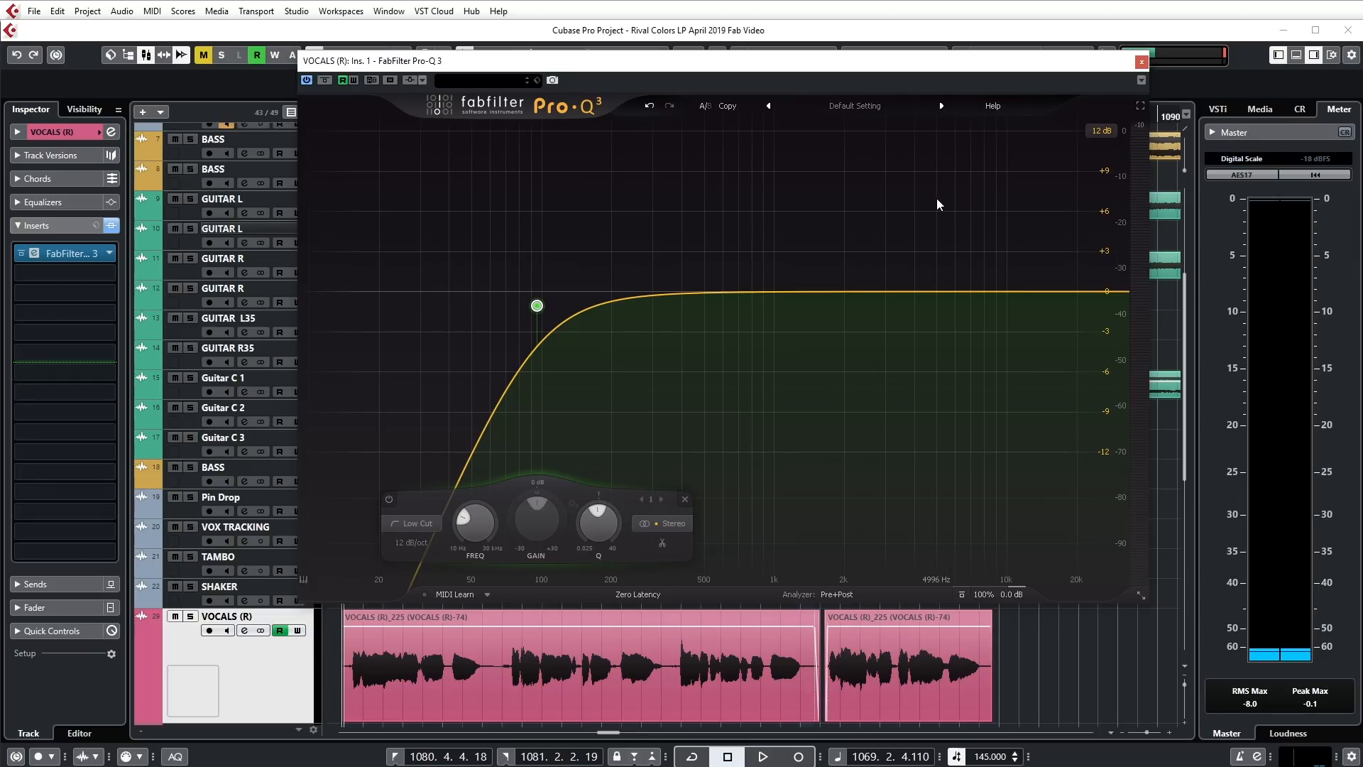
Add a High Cut with a 48 dB/oct slope at about 19 kHz to the vocal EQ during playback
key(space)
double_click(1100, 296)
click(841, 525)
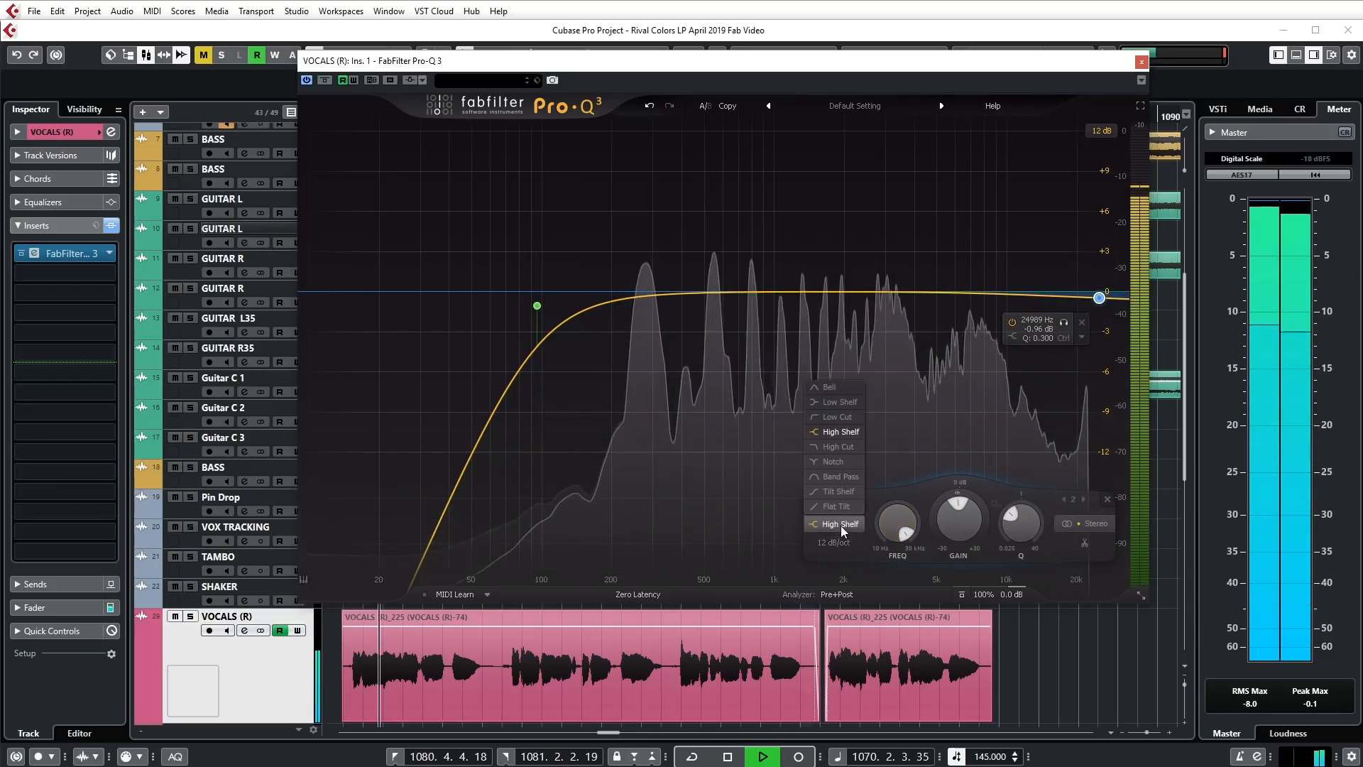
click(855, 448)
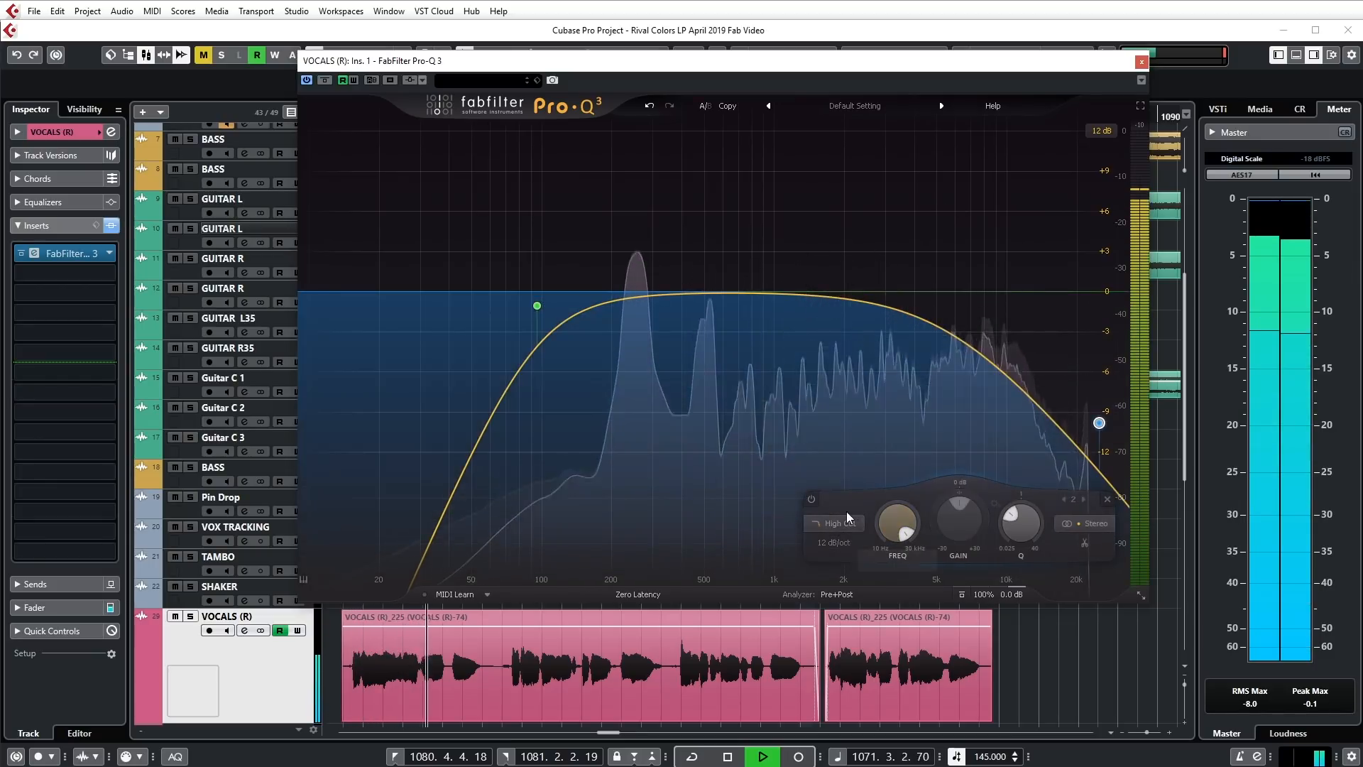
click(832, 542)
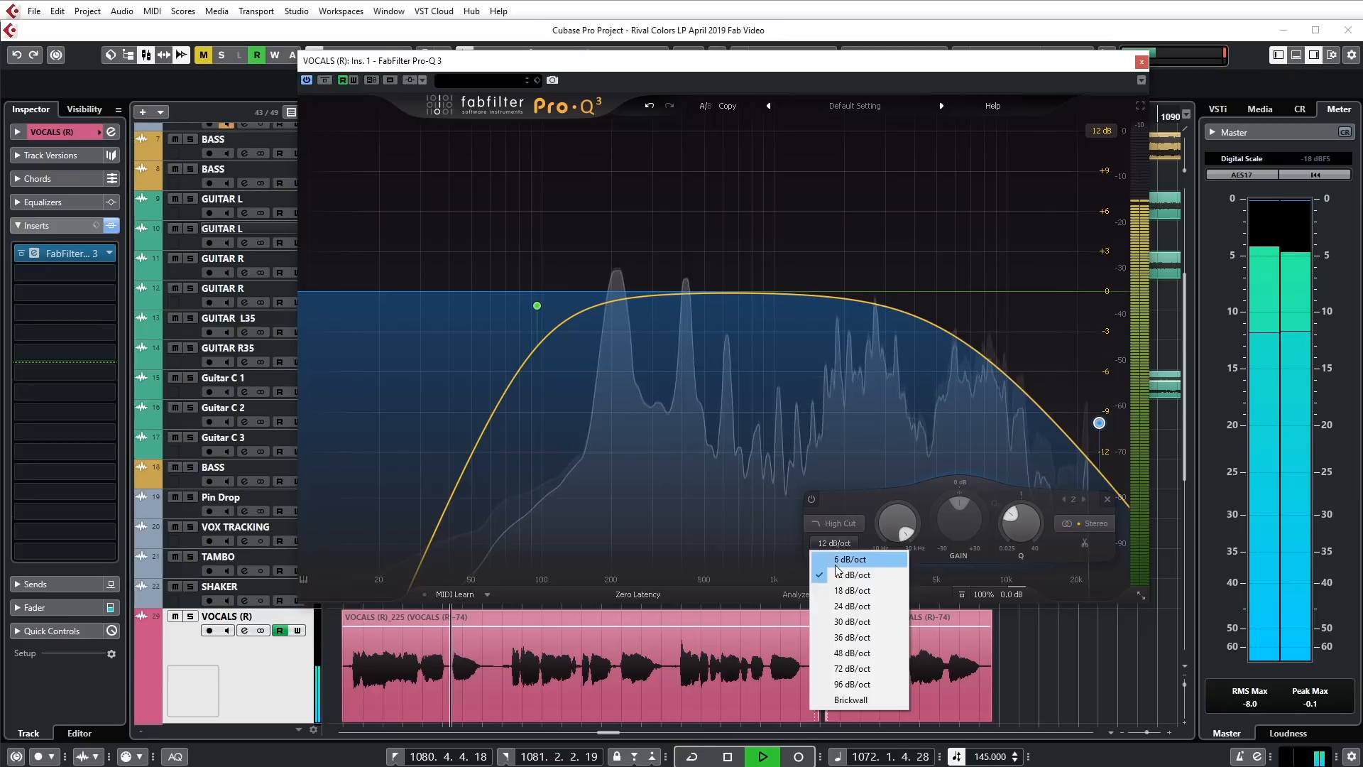
click(852, 652)
drag(1099, 422, 1071, 298)
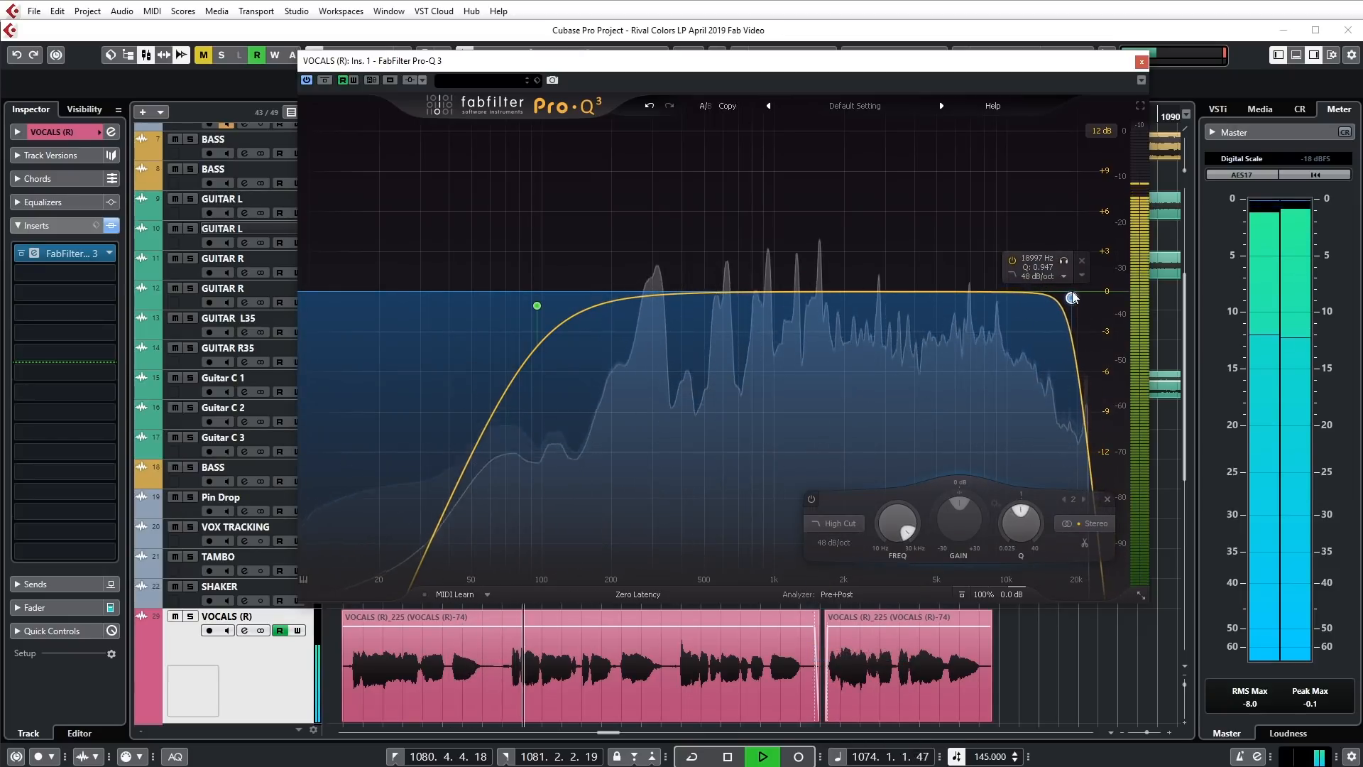
Set the High Cut's slope to 24 dB/oct, lower it to about 13.2 kHz, and stop playback
click(831, 543)
click(845, 605)
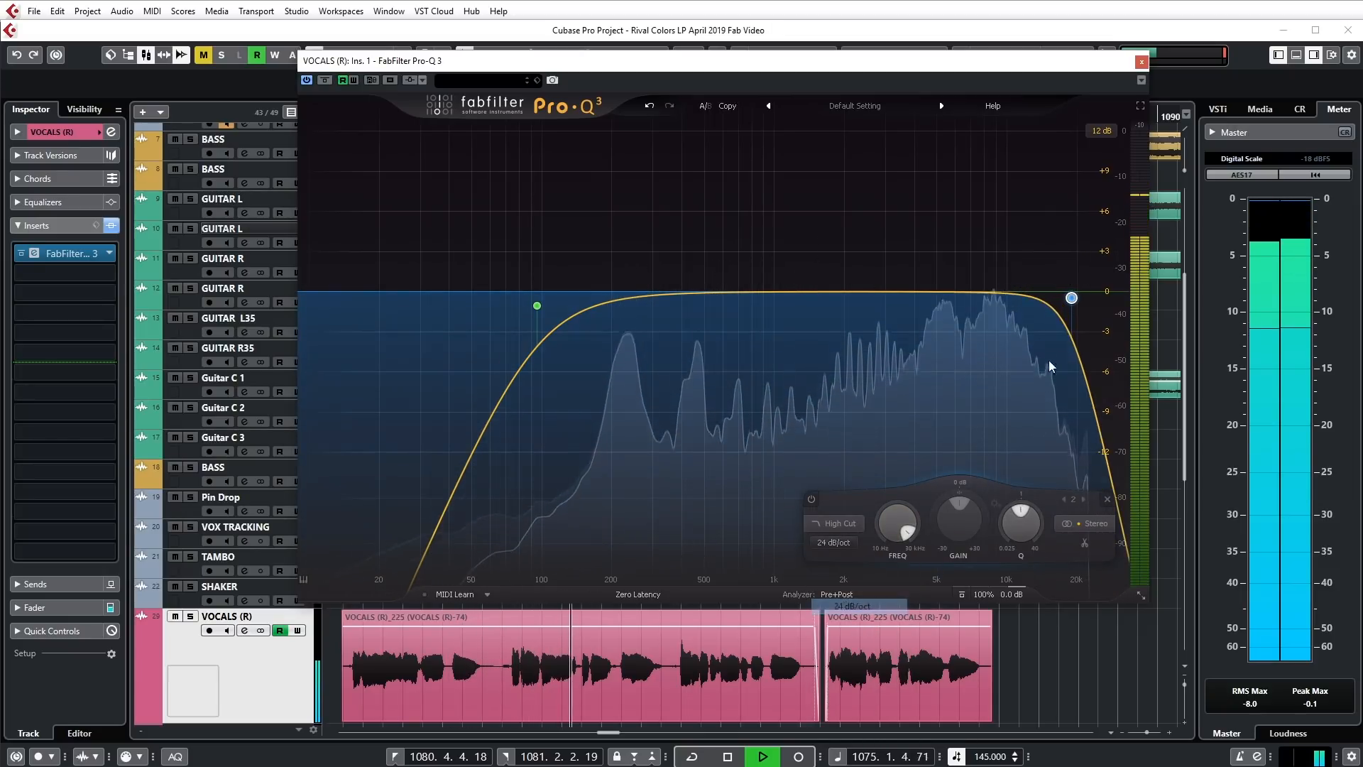
drag(1071, 296, 1035, 293)
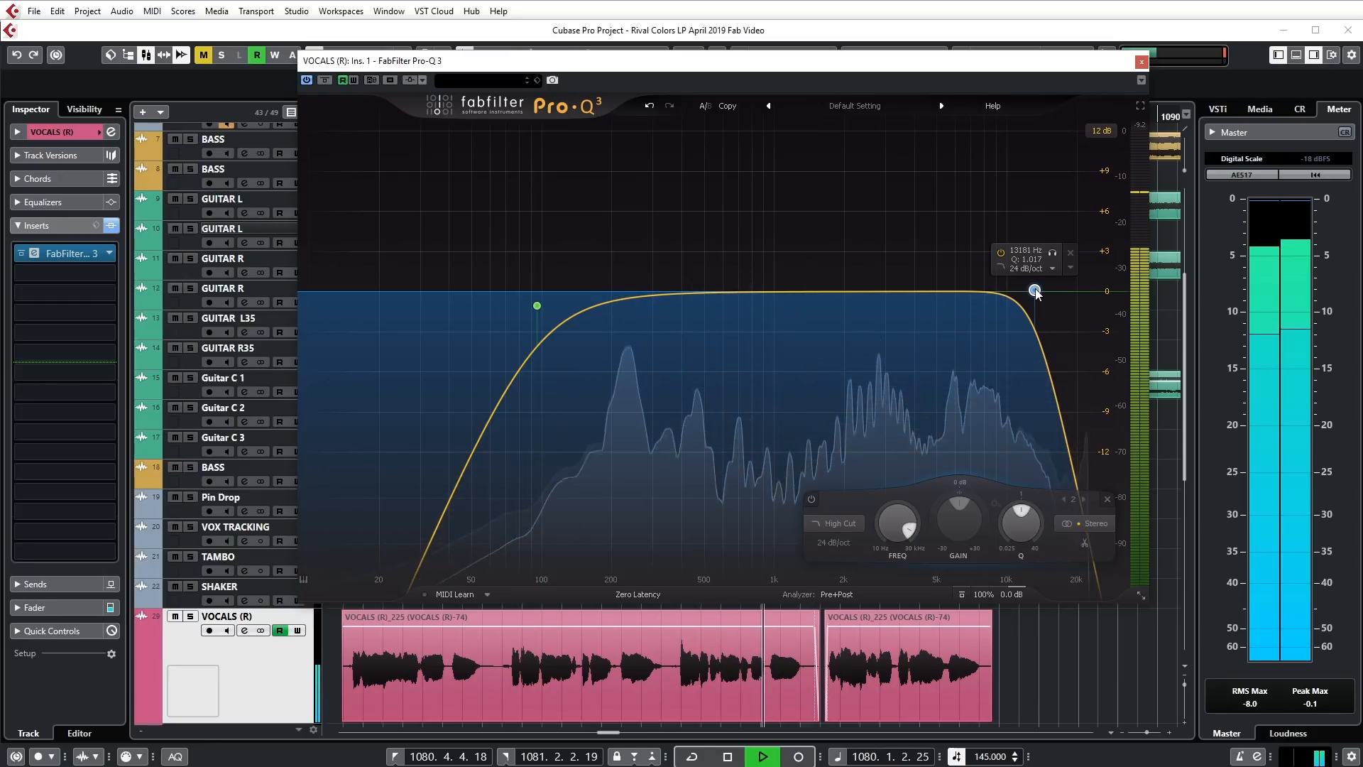
key(space)
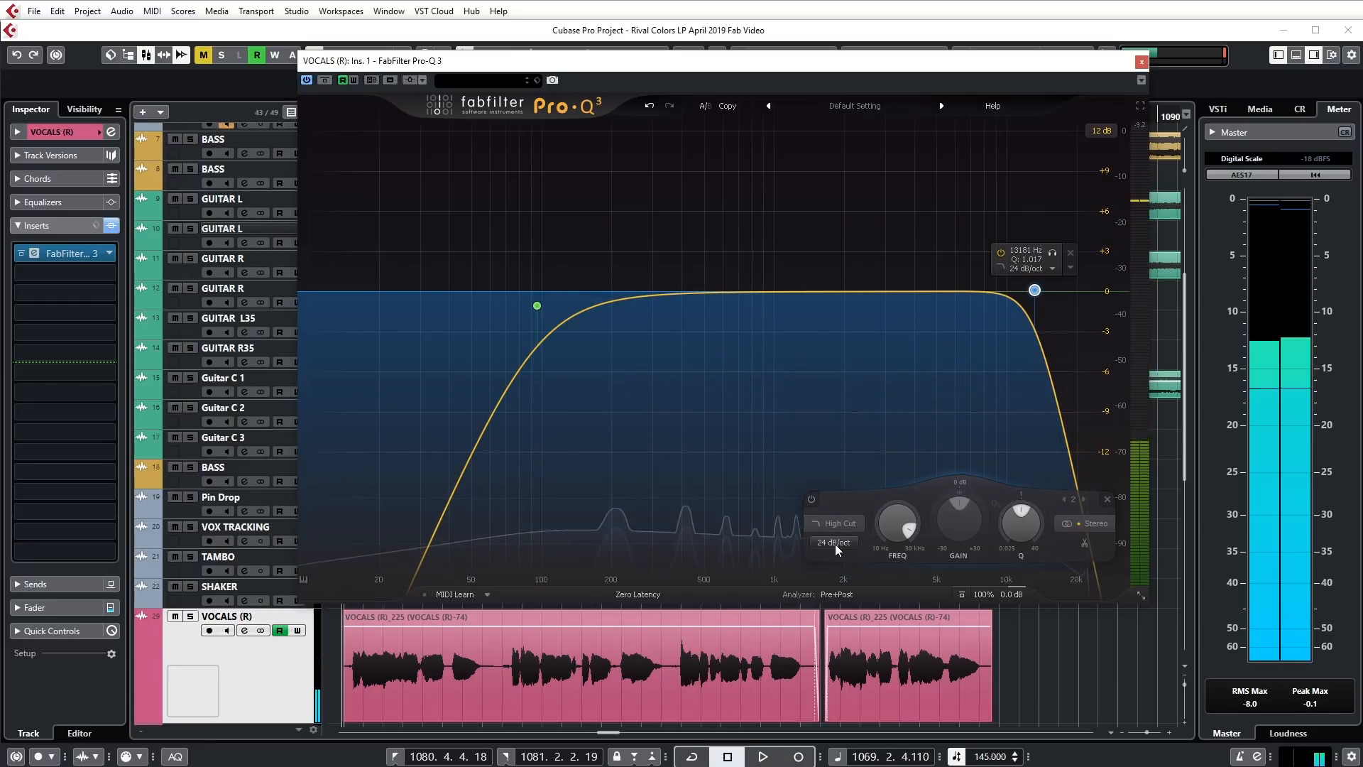
Set the High Cut's slope back to 48 dB/oct and audition the vocal with it
click(834, 543)
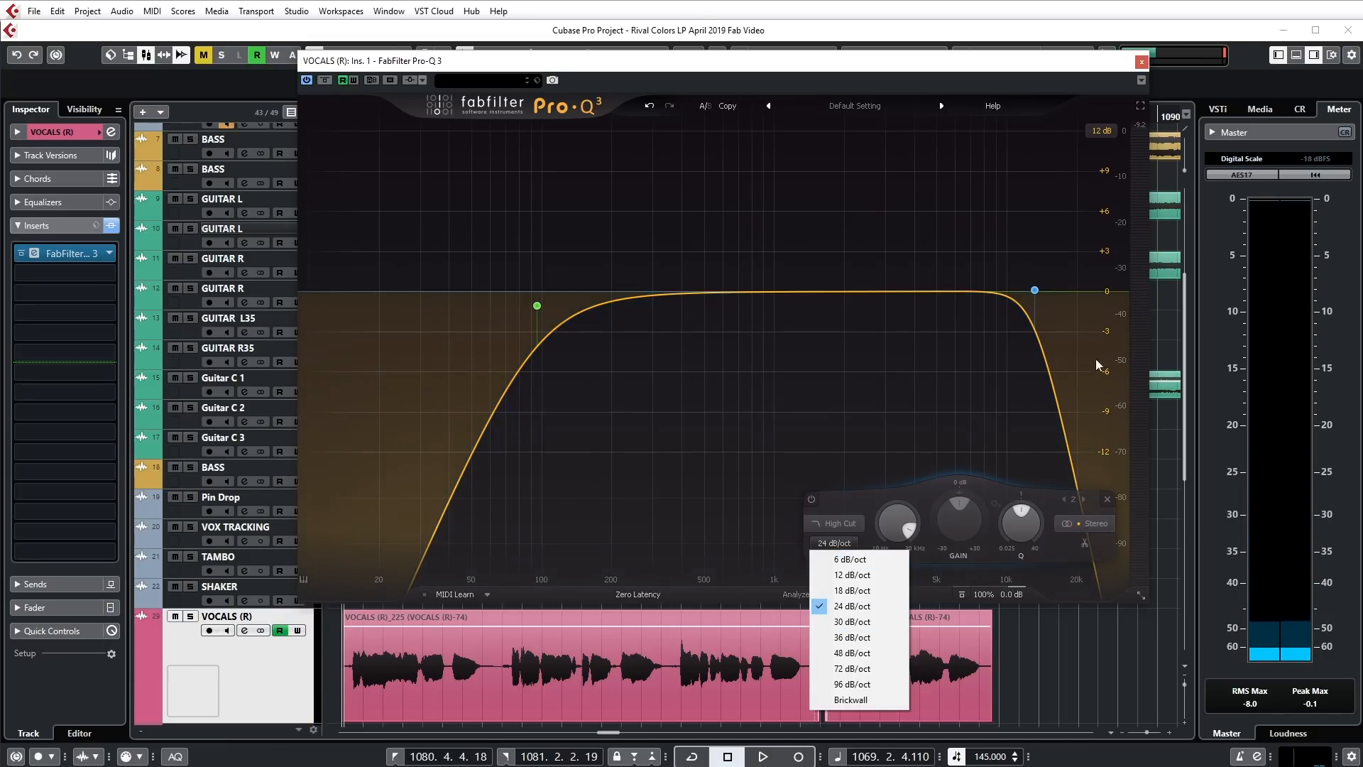
click(848, 657)
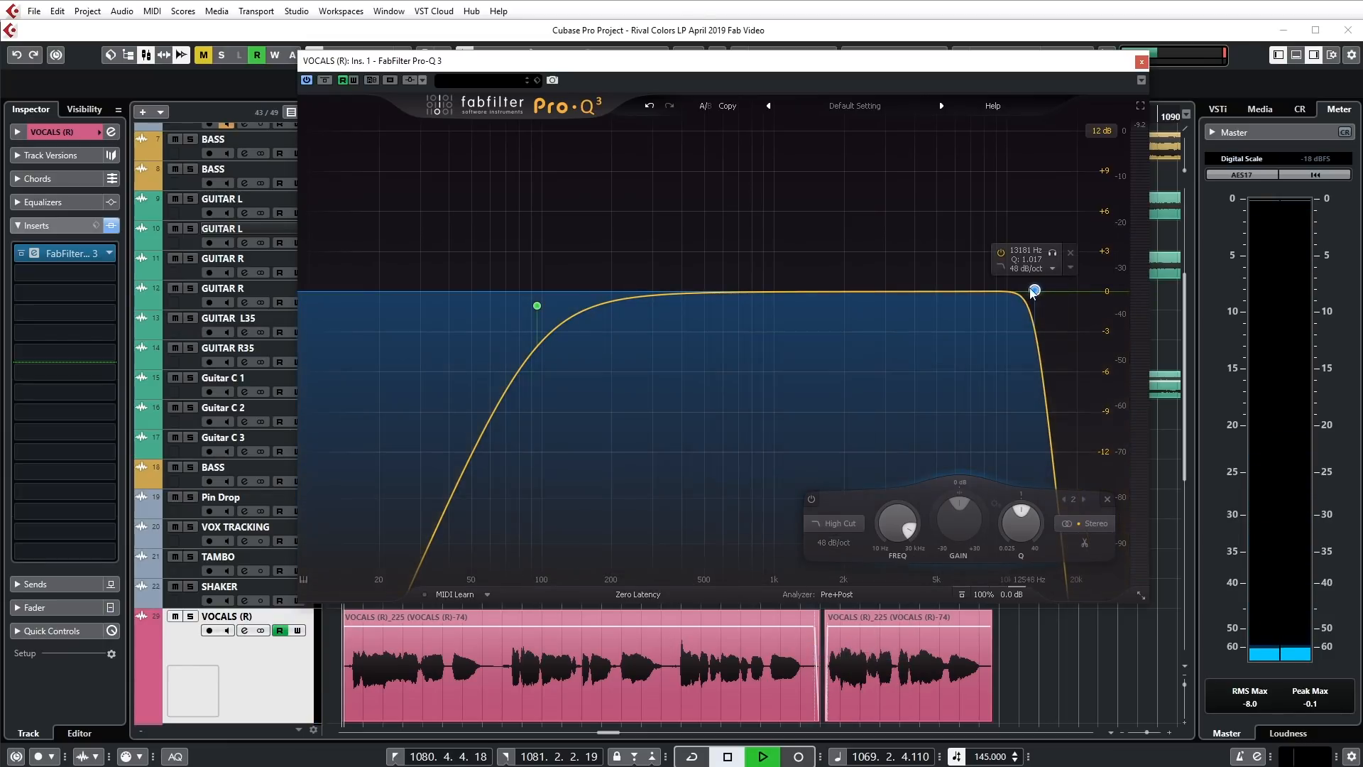
key(space)
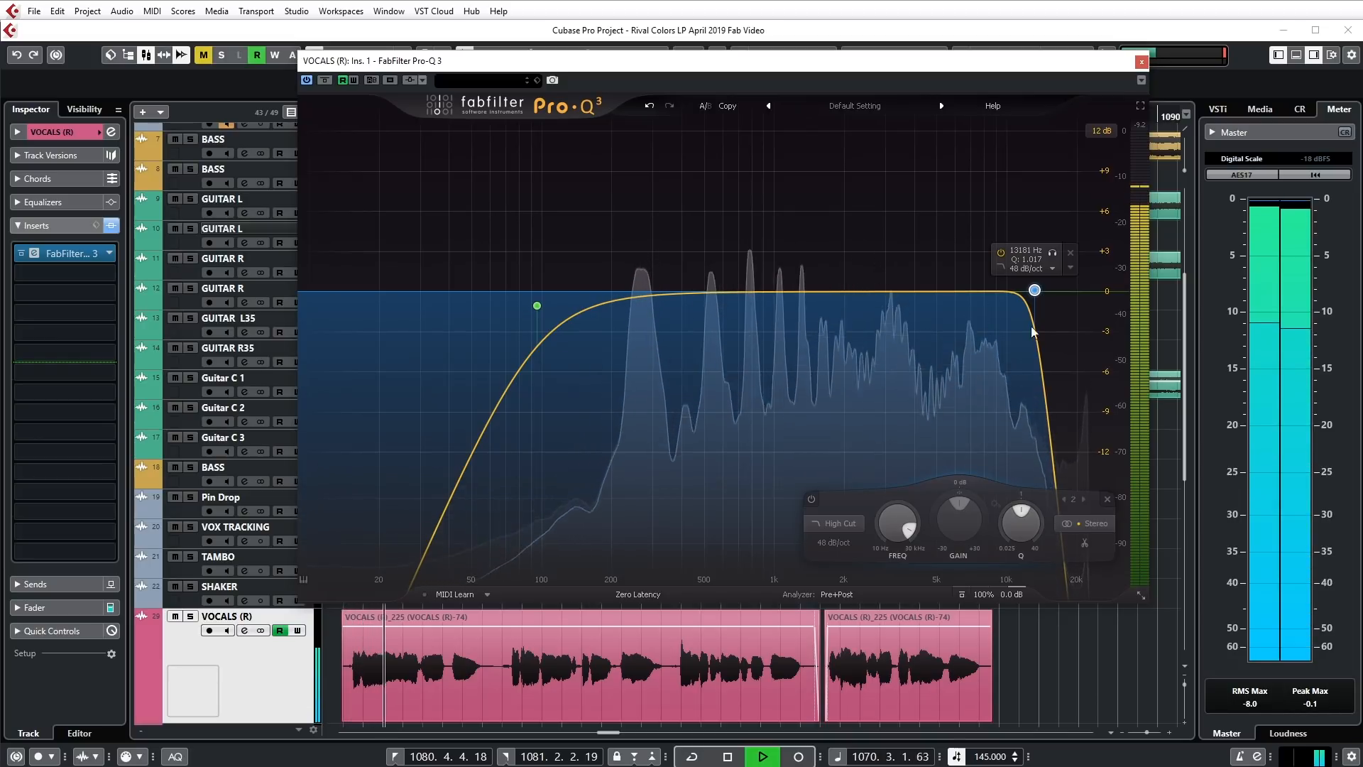
key(space)
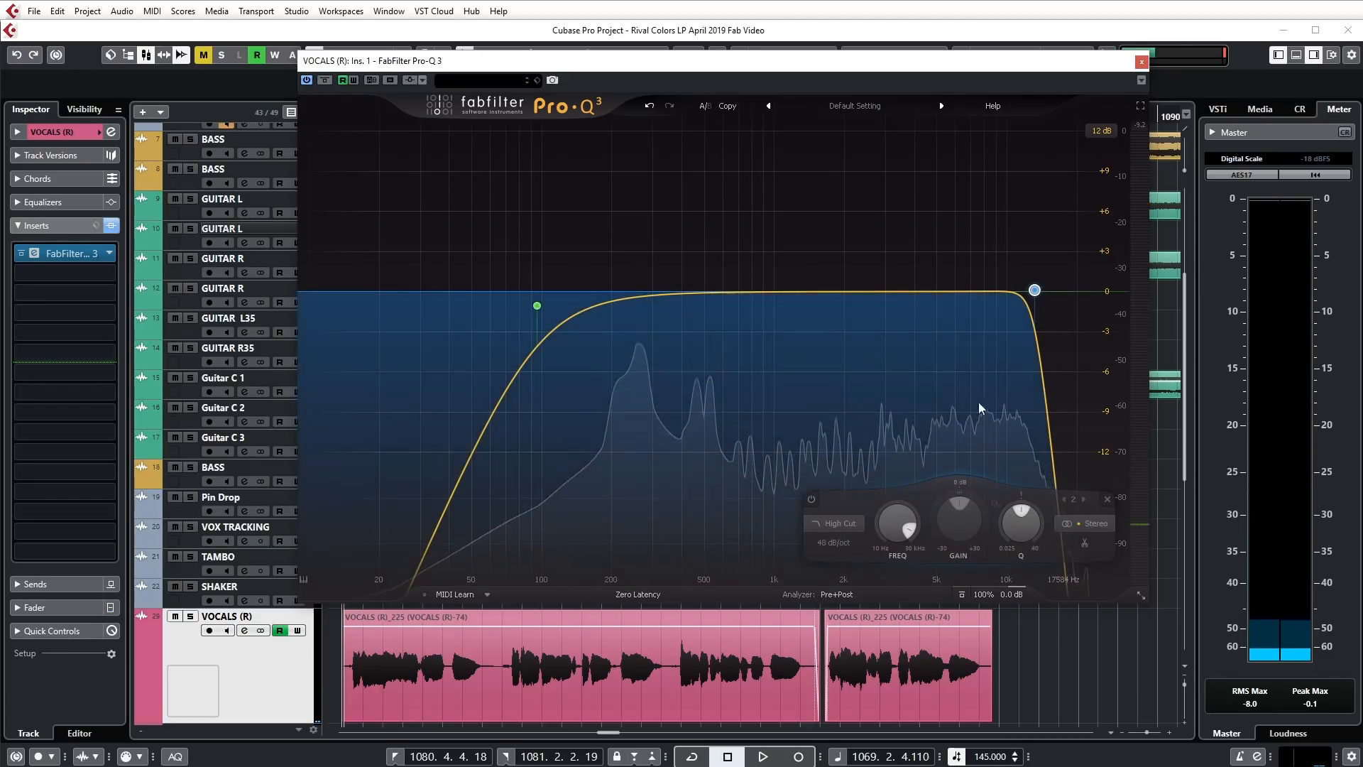
Replay the start of the vocal twice to examine its spectrum with both cuts active
key(space)
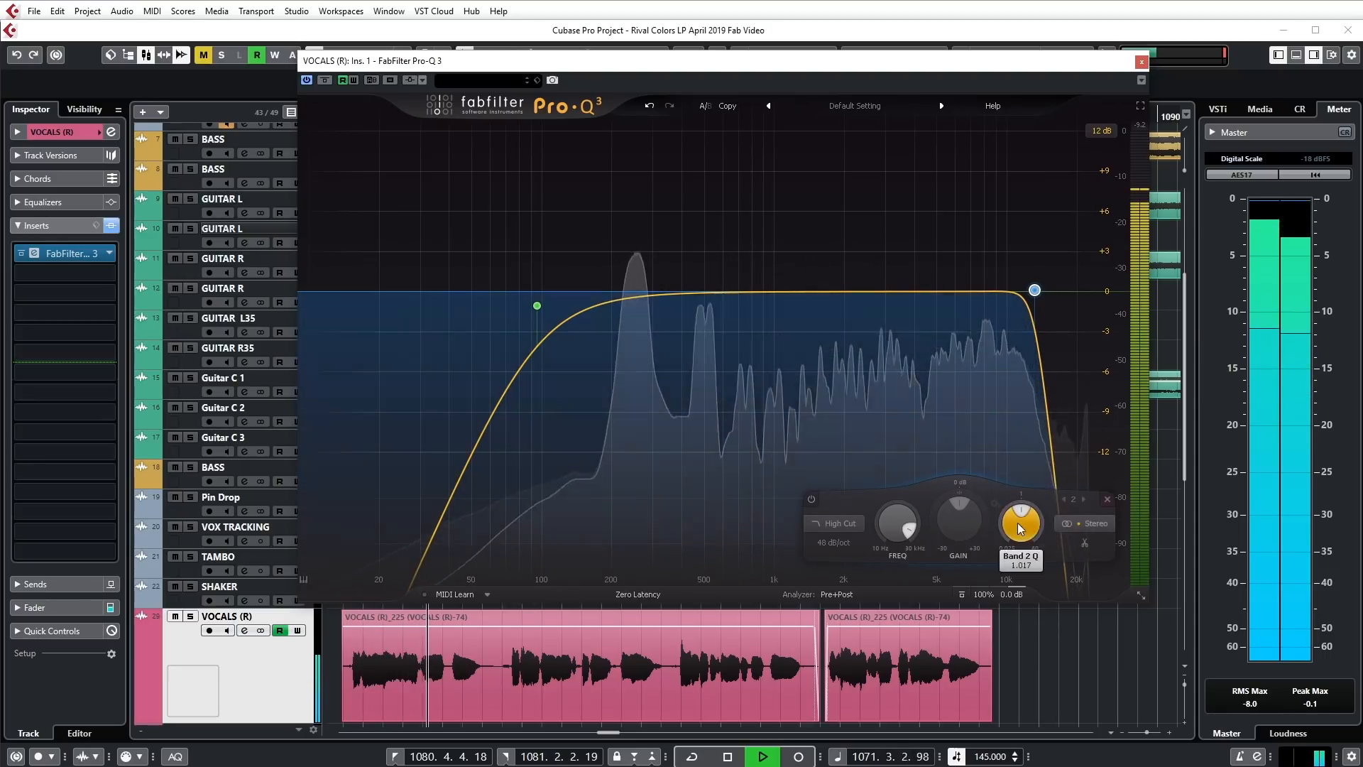
key(space)
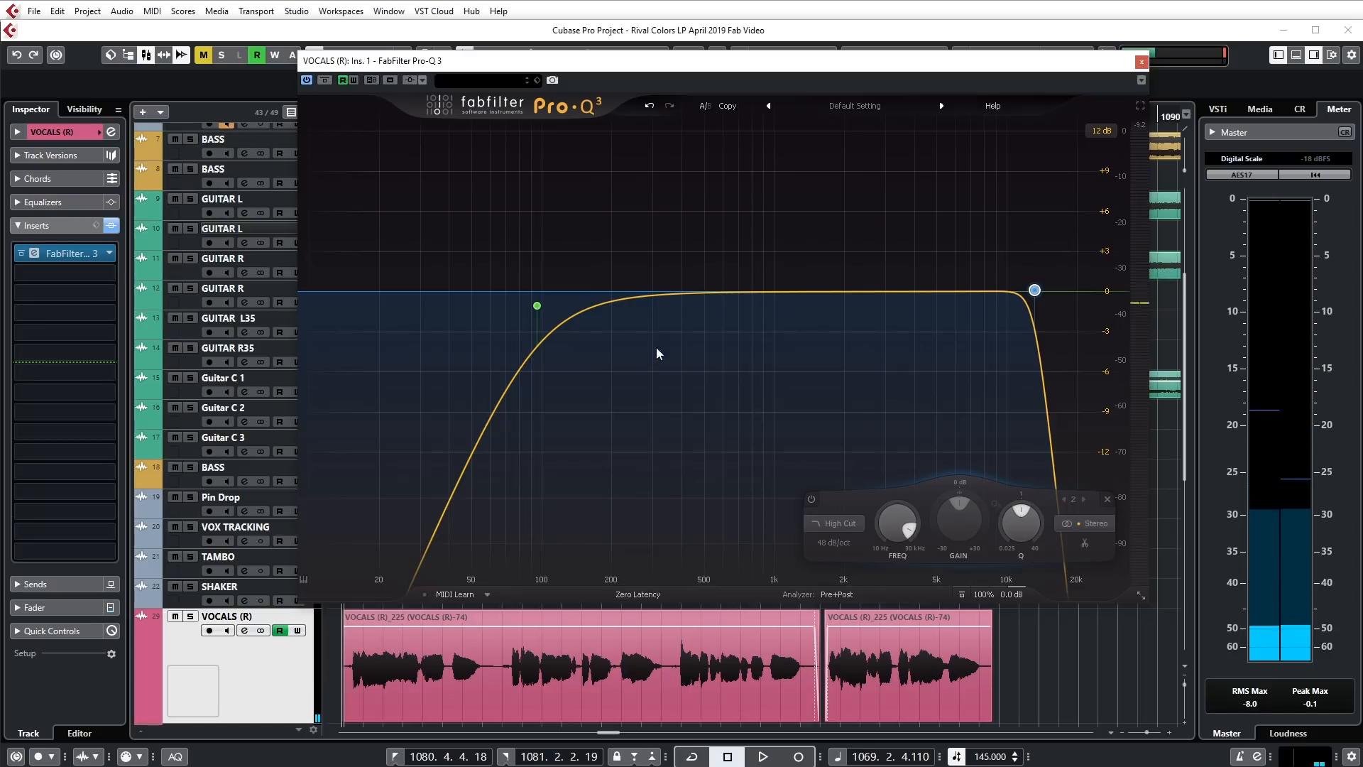
key(space)
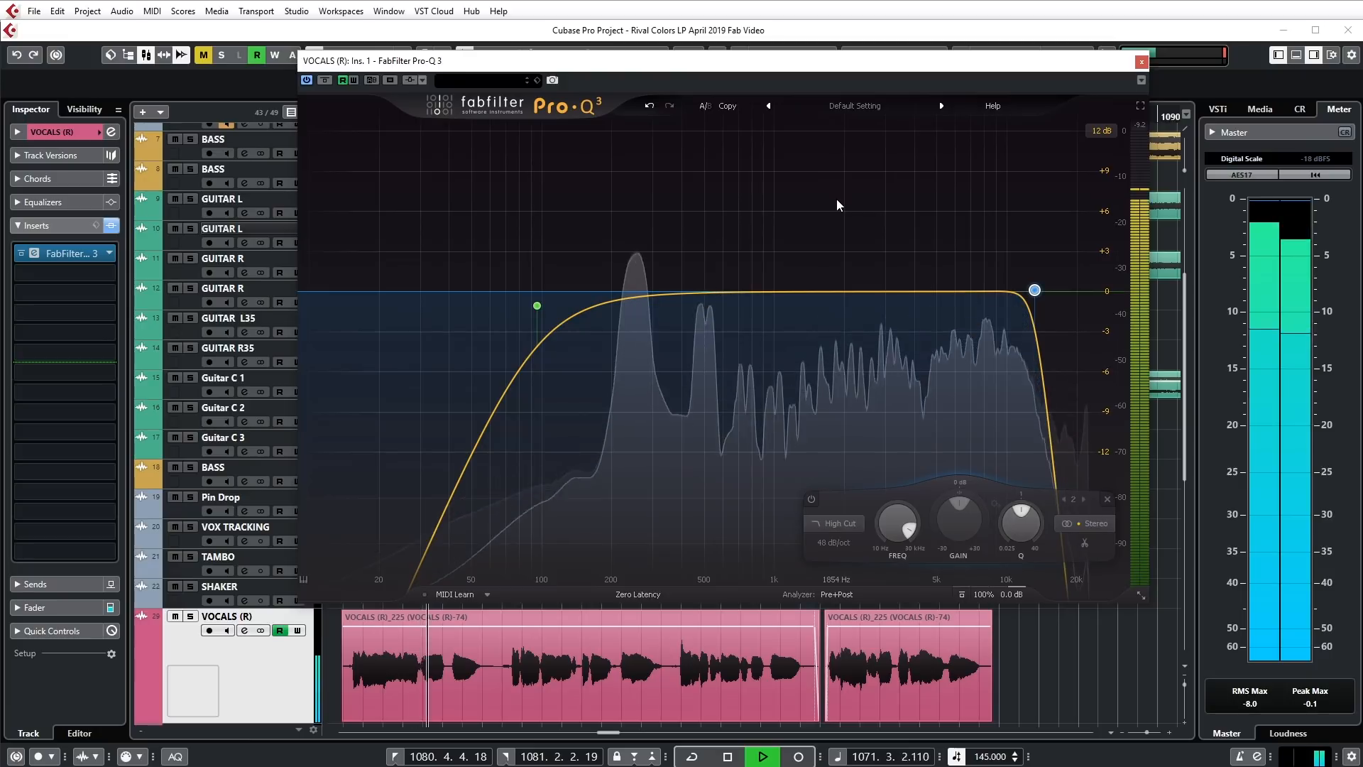
key(space)
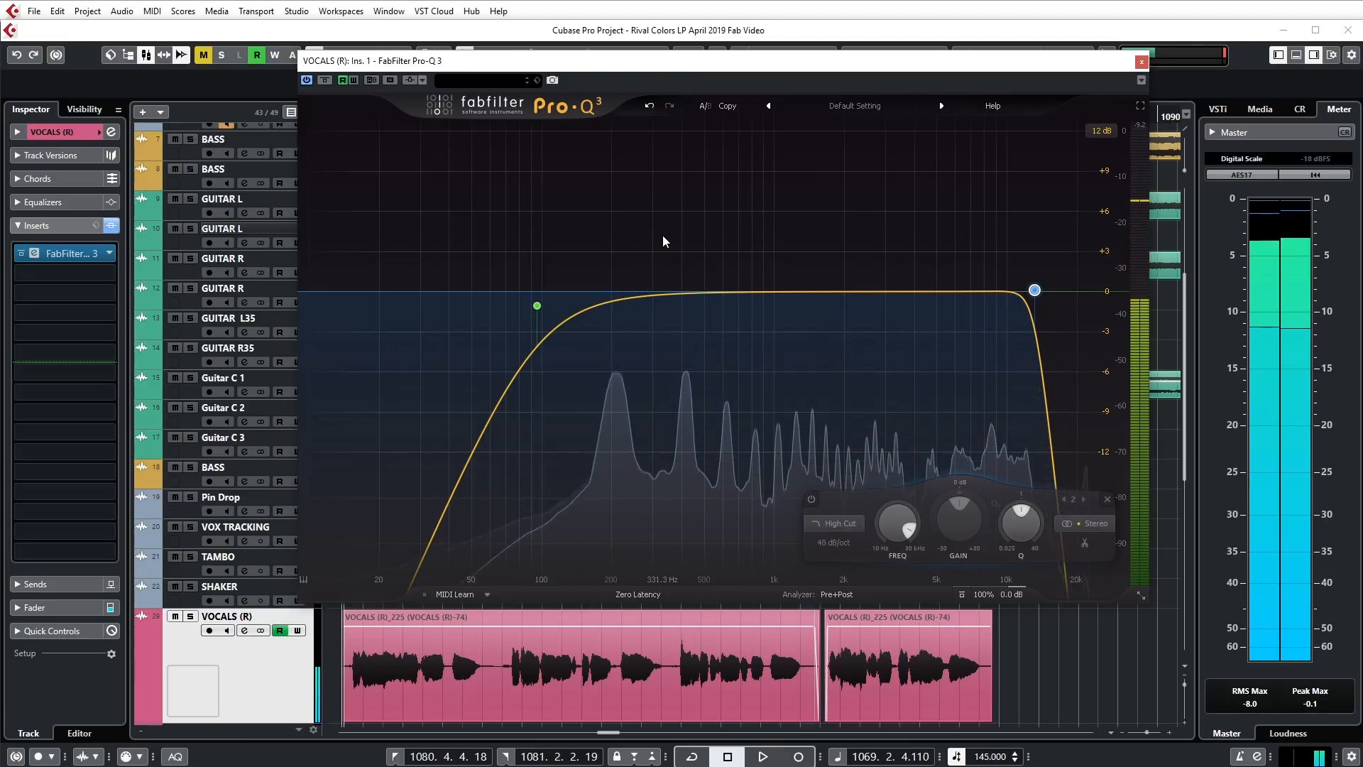
Add a Bell band at about 219 Hz with nearly 0 dB gain between the low cut and the high cut
drag(645, 296, 626, 296)
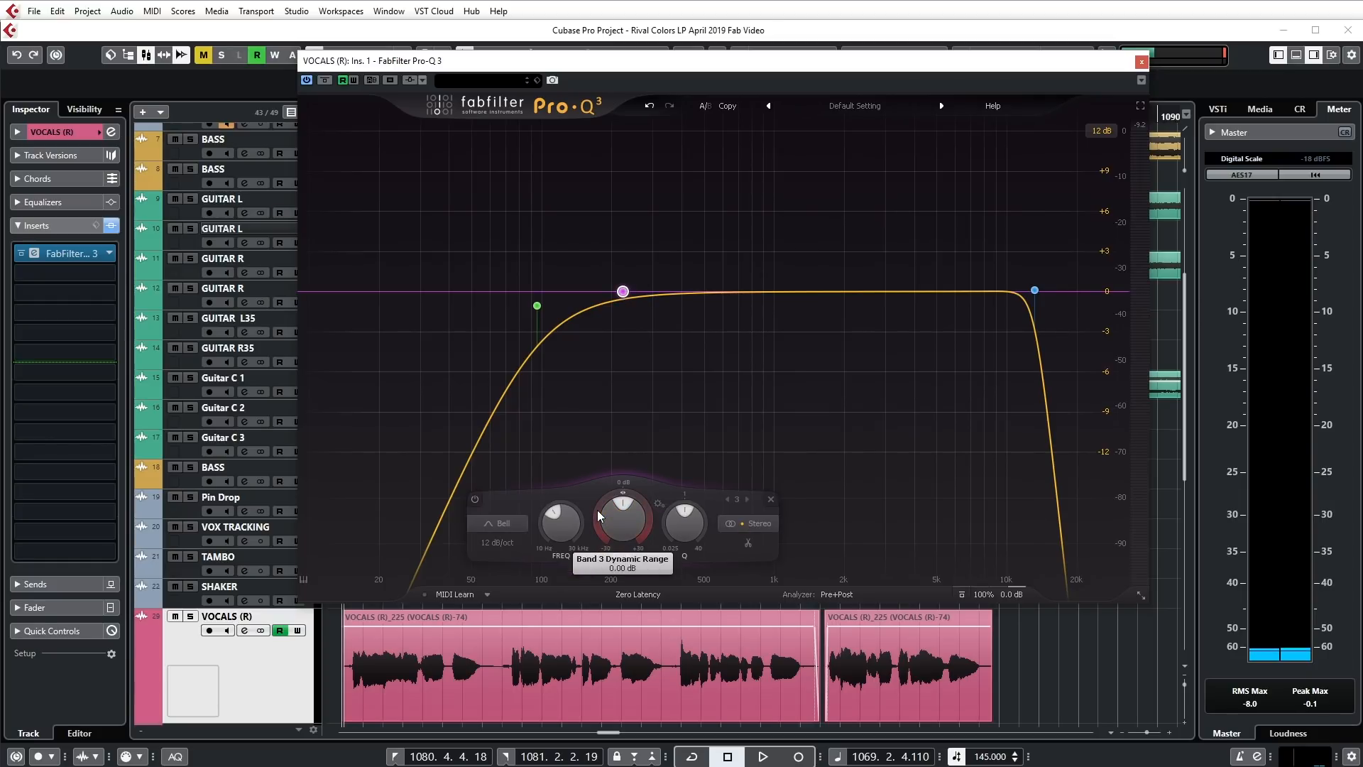
mouse_move(546, 285)
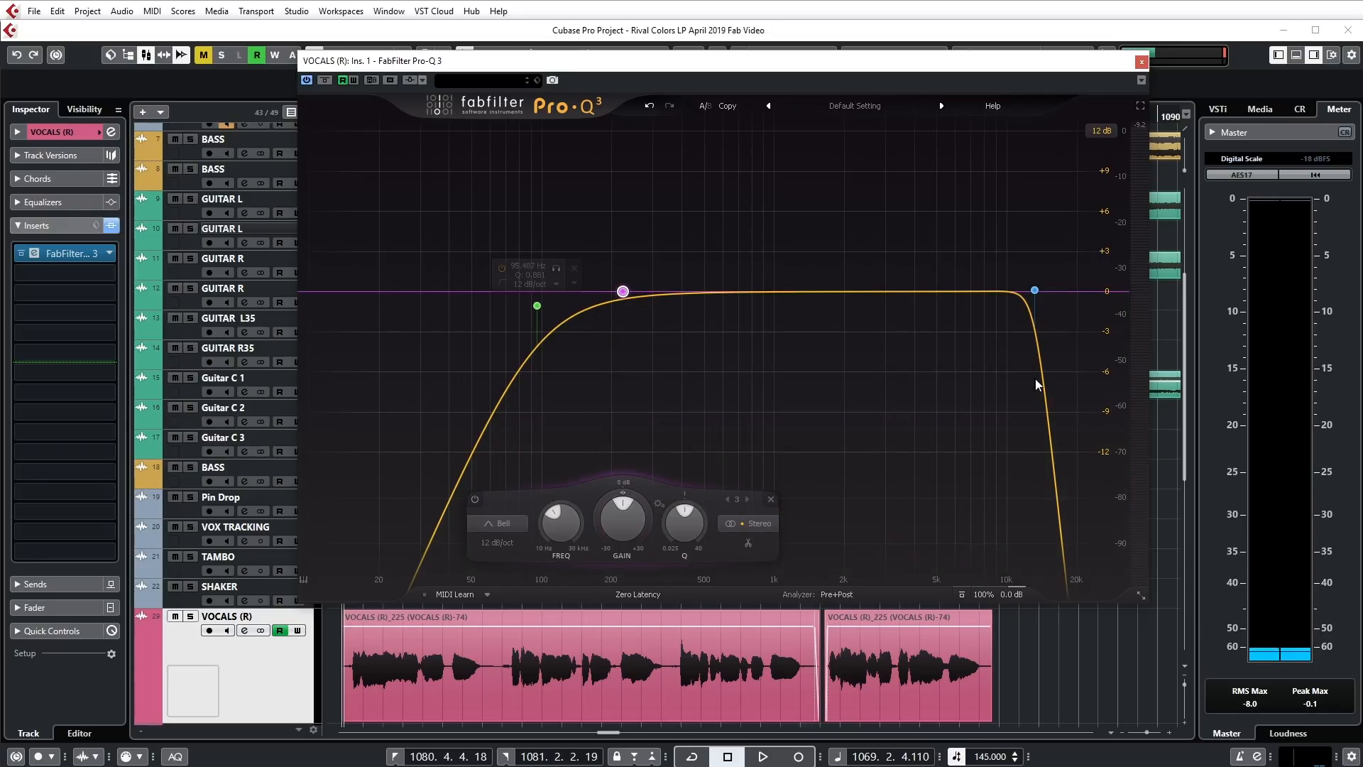
mouse_move(1035, 291)
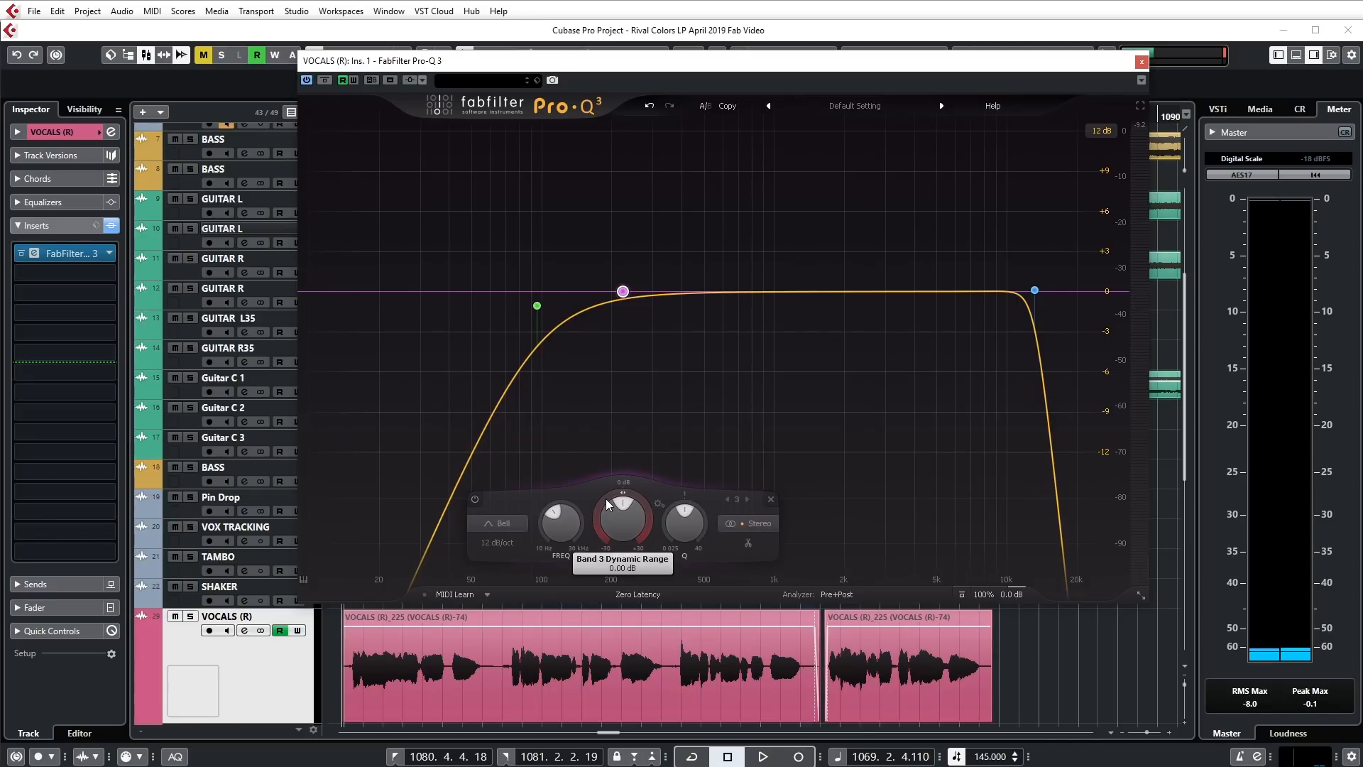
drag(528, 218, 663, 318)
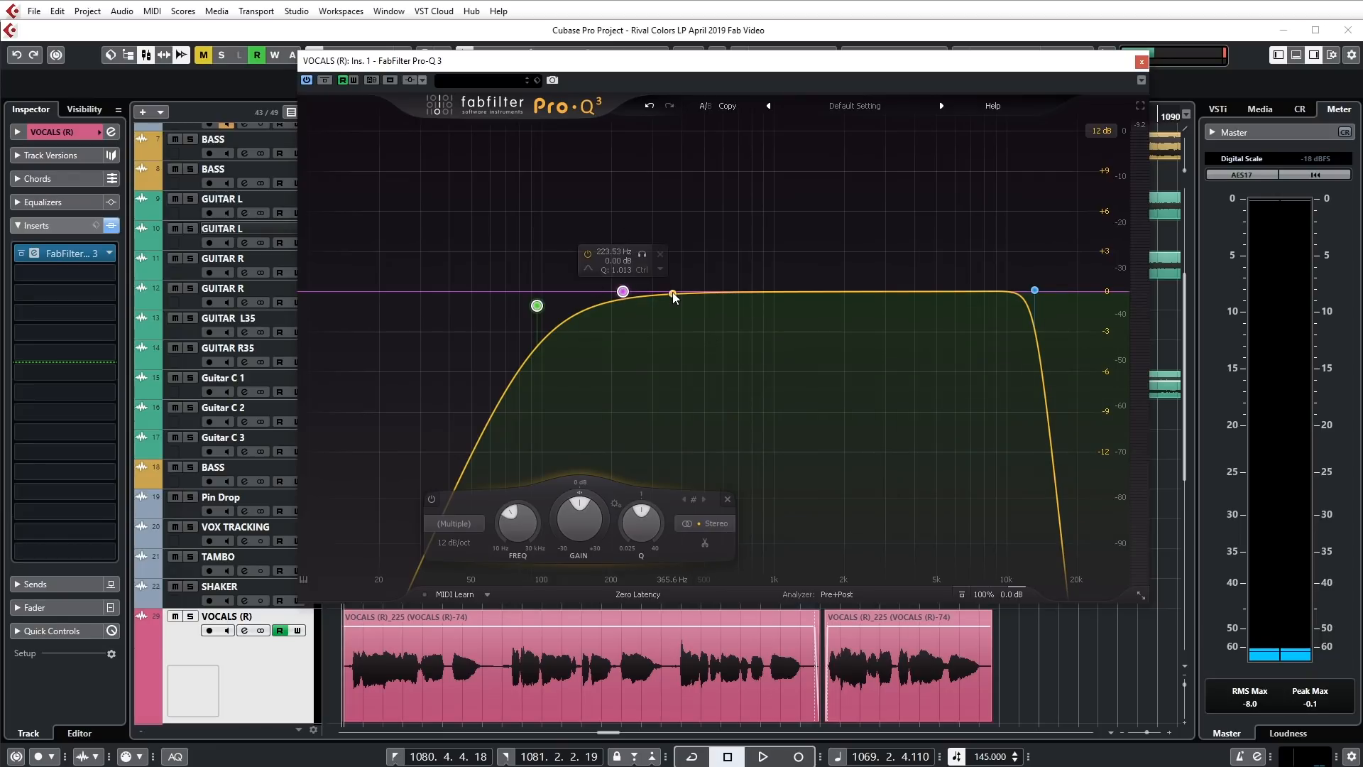
click(621, 291)
drag(622, 293, 622, 292)
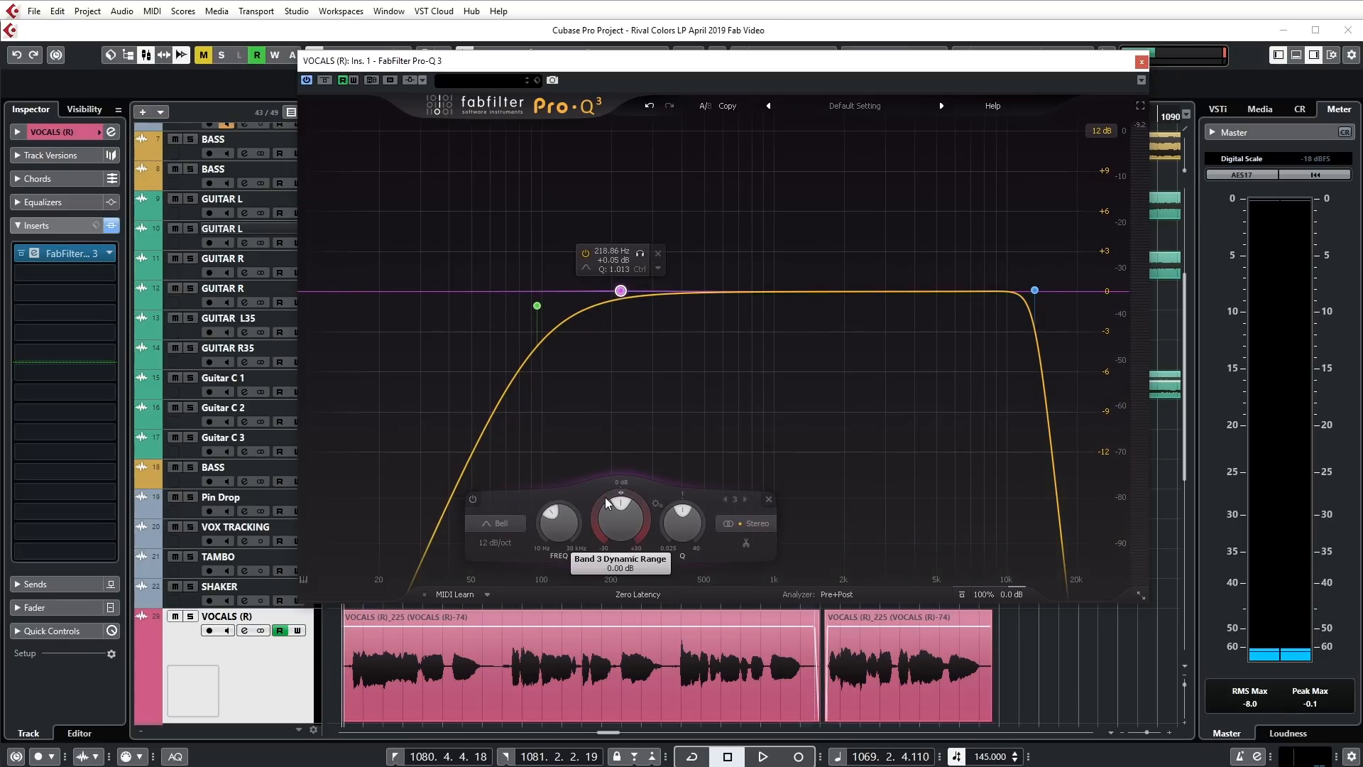
Try a +2.52 dB dynamic range on the Bell band, replace it with a negative dynamic range, and start playback
drag(603, 497, 630, 443)
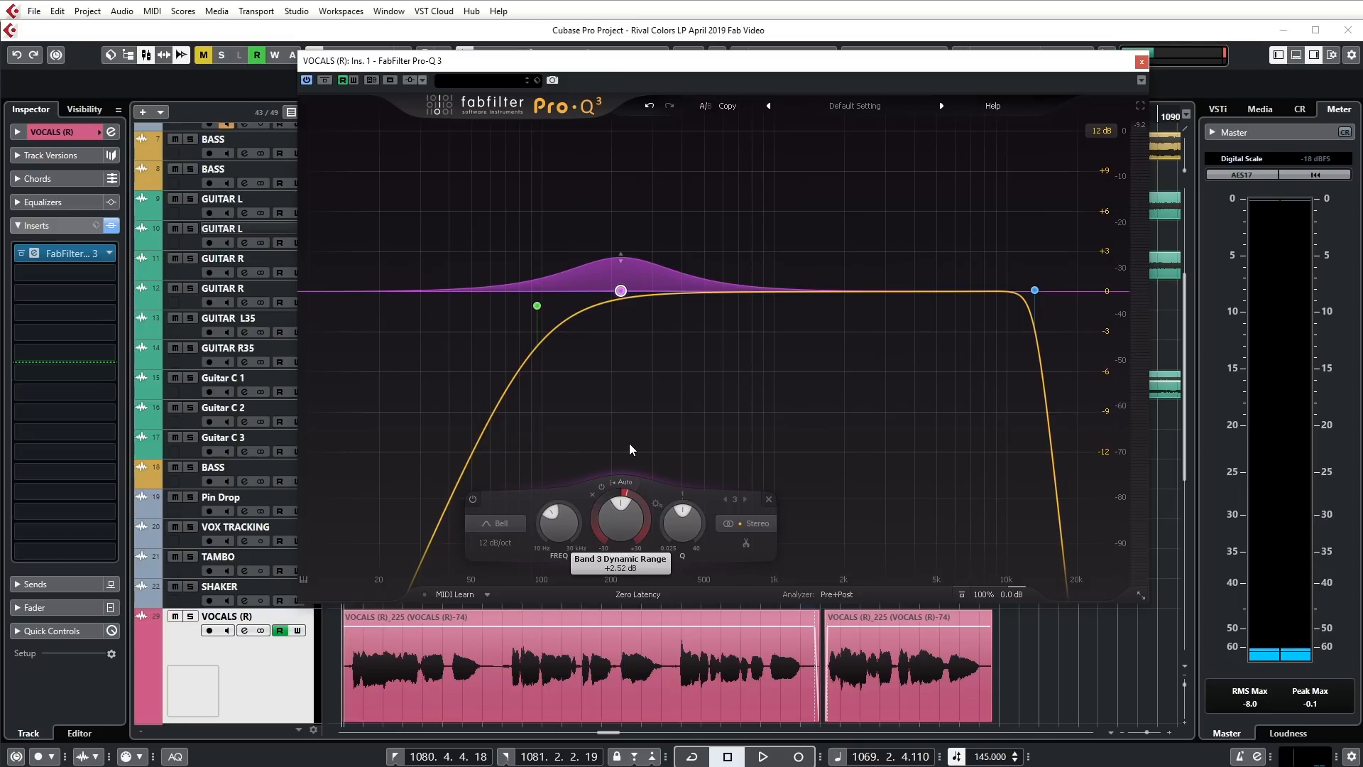
drag(629, 443, 586, 562)
key(space)
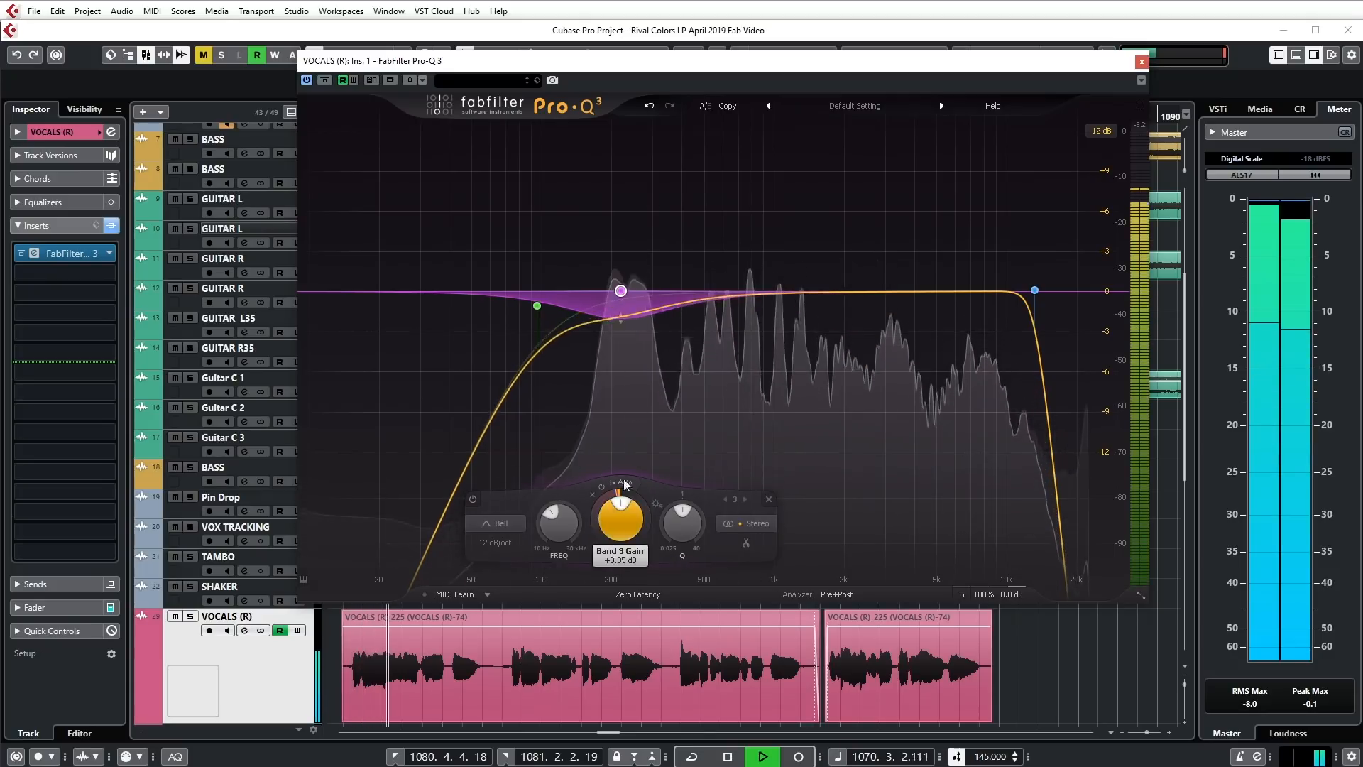
Fine-tune the dynamic Bell band to about 233 Hz with Q about 1.07 during playback, and stop
drag(624, 292, 633, 291)
drag(686, 522, 603, 523)
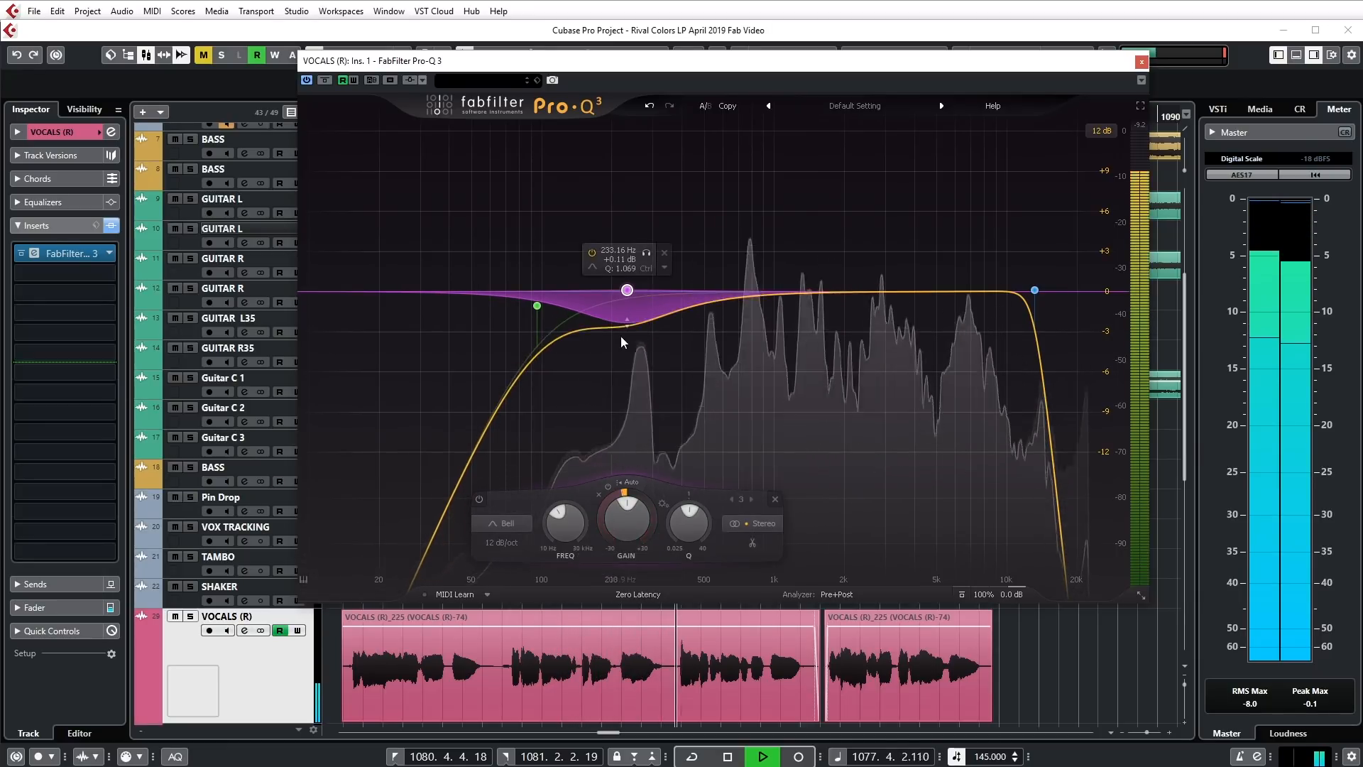
key(space)
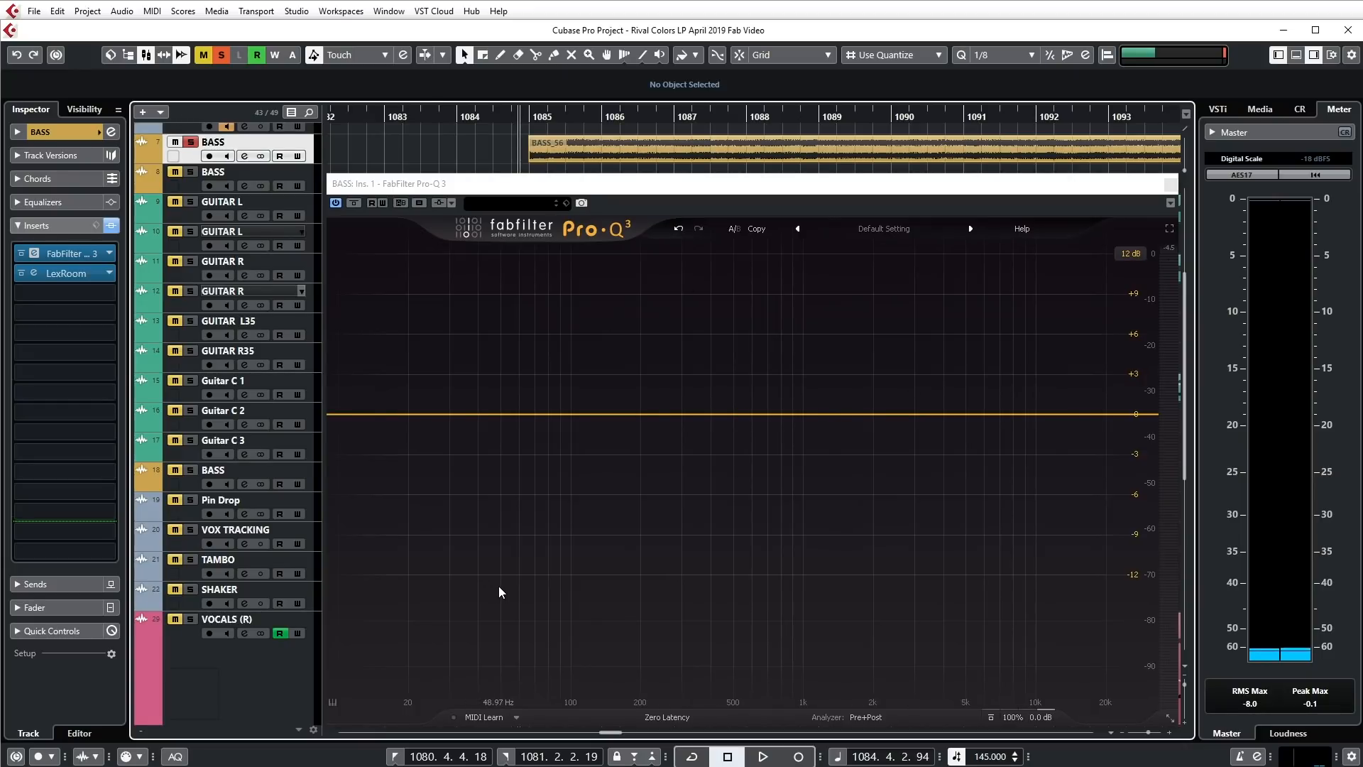
Play the soloed bass track with a flat EQ curve and examine the spectrum peaks, then stop
key(space)
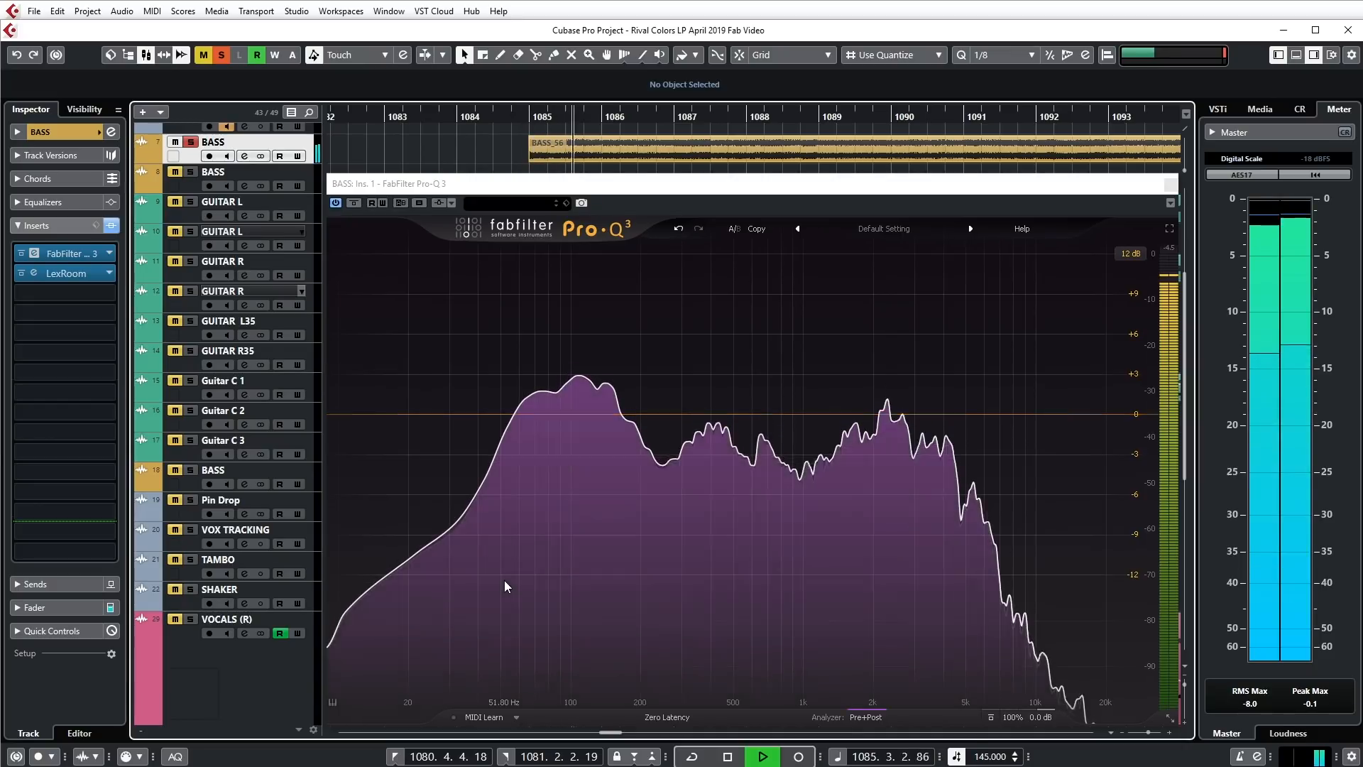
mouse_move(505, 581)
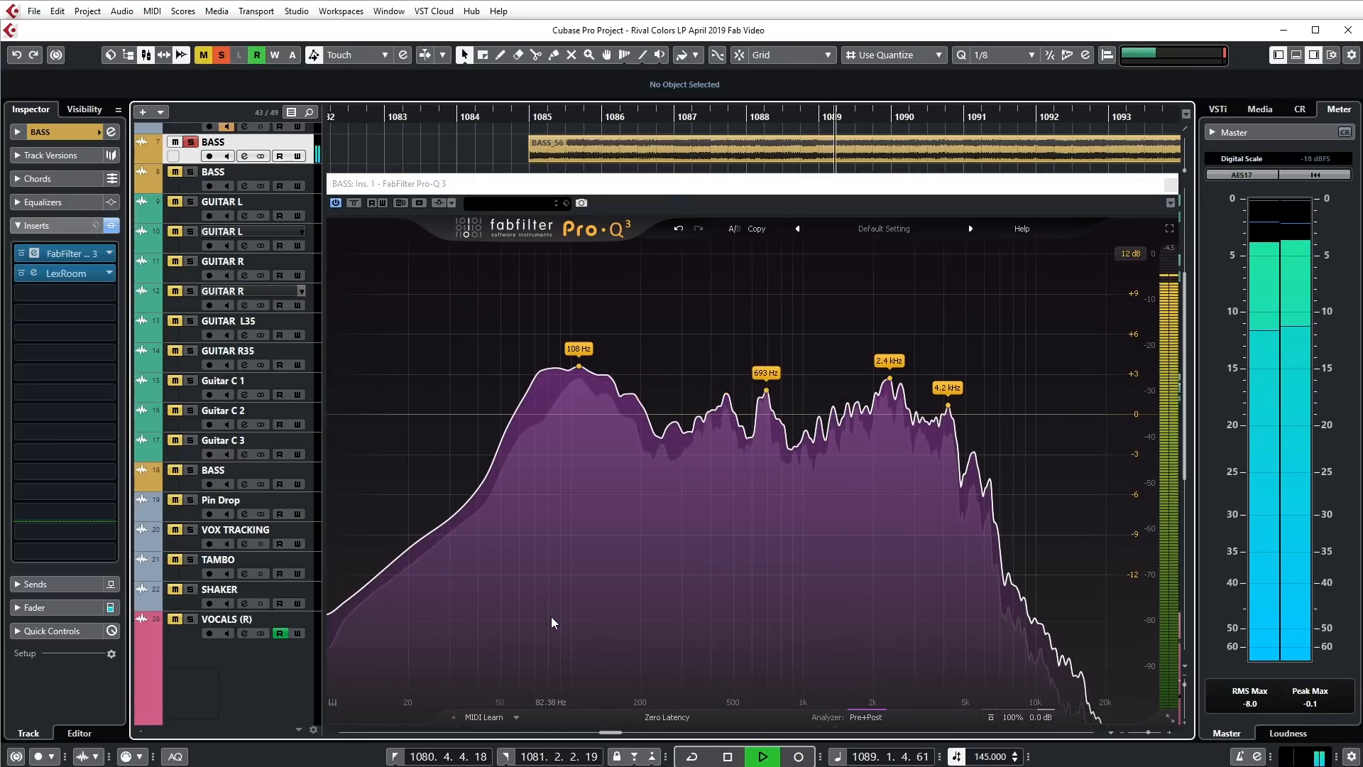
key(space)
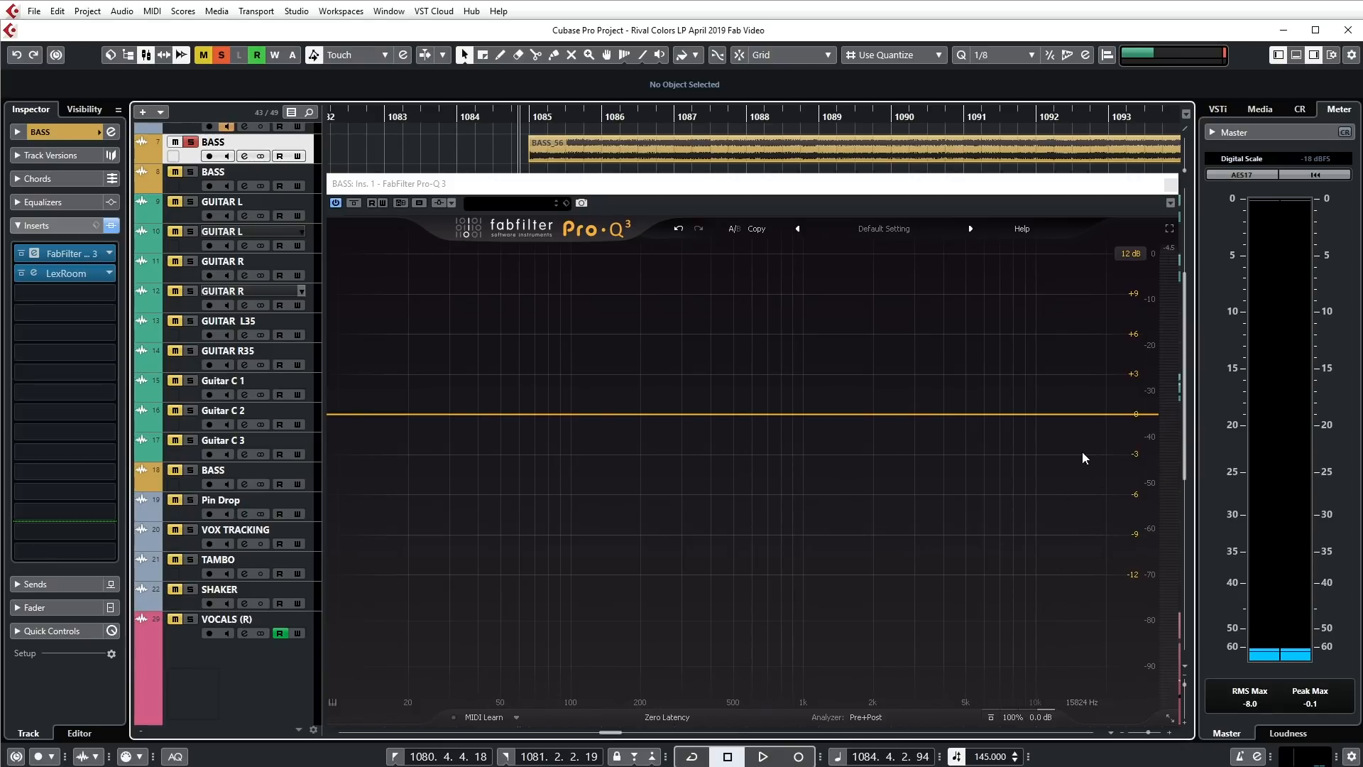
Add a 12 dB/oct High Cut band between 5 and 10 kHz on the bass and audition it
click(1082, 433)
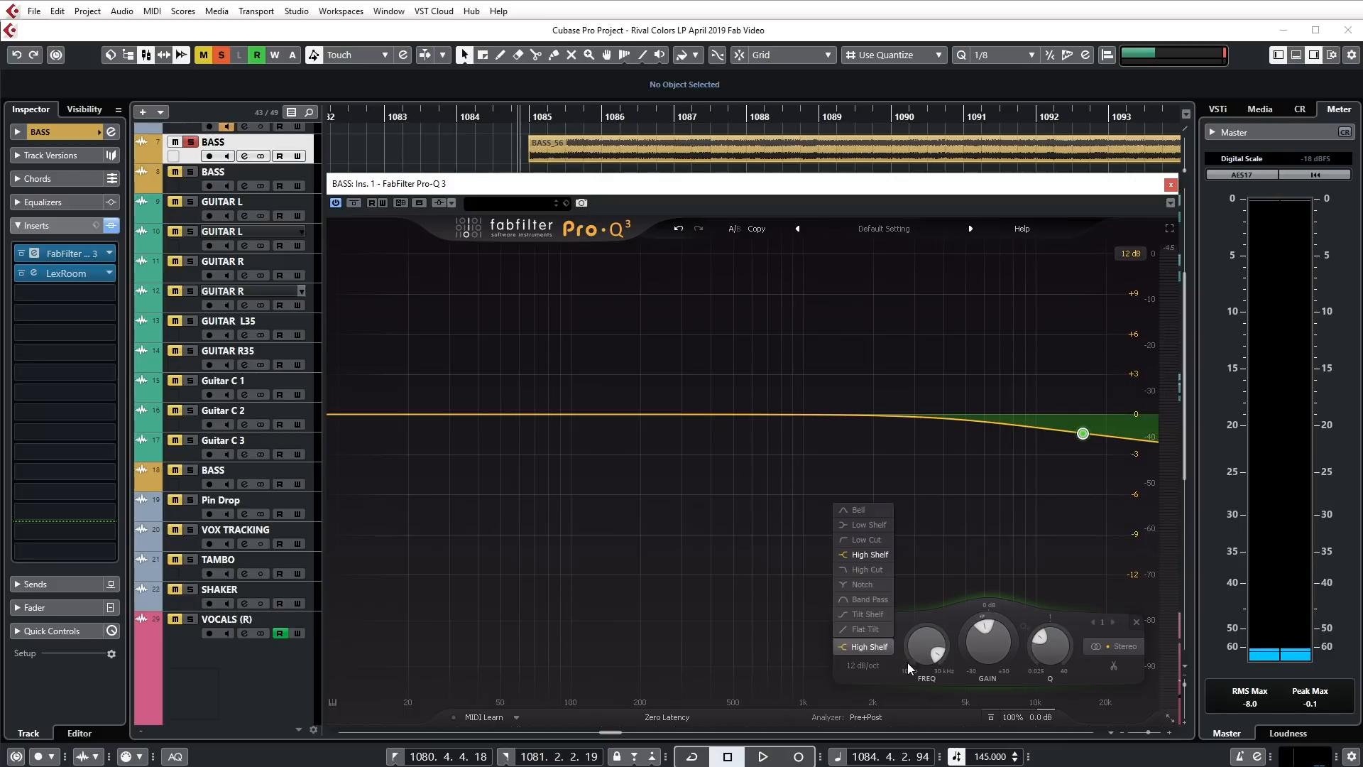
click(876, 568)
drag(1080, 548, 1008, 416)
key(space)
key(space)
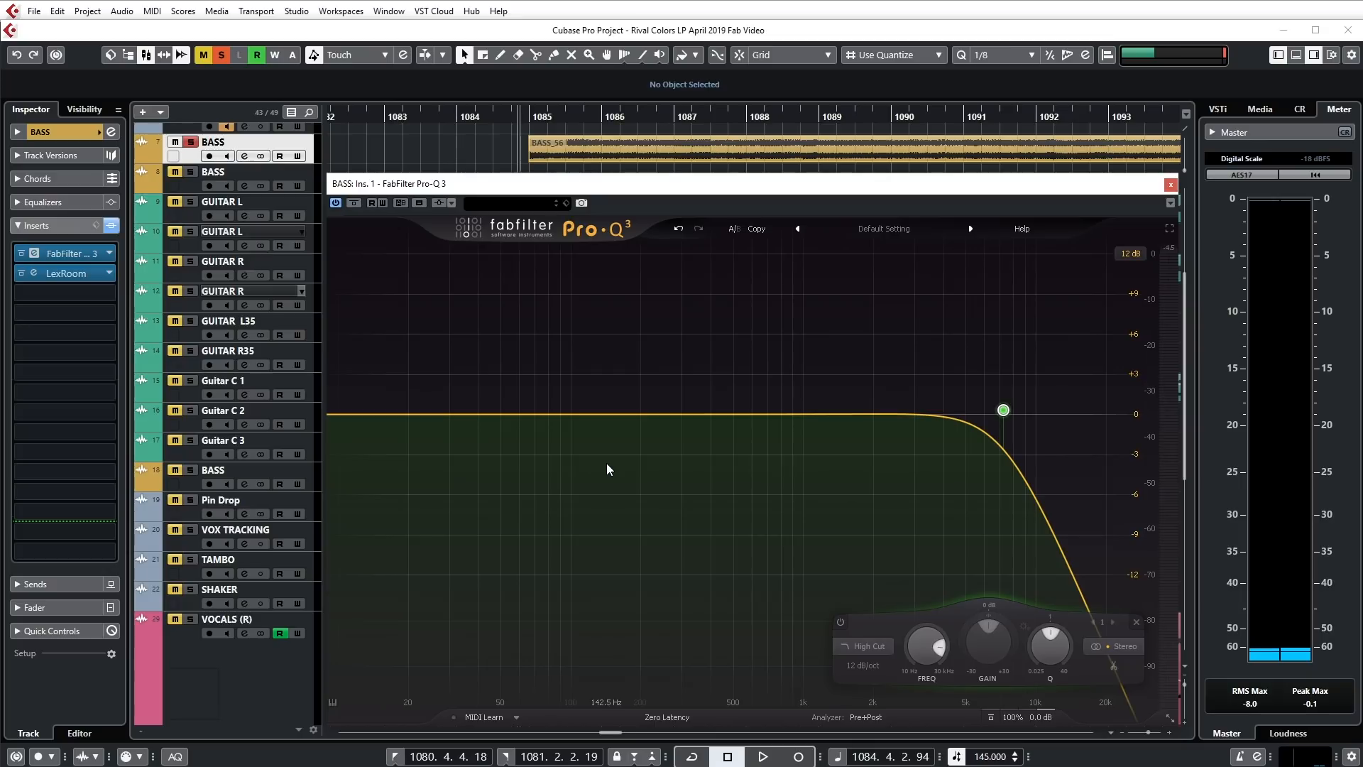
Add a Bell band at about 101 Hz with about -0.05 dB gain on the bass and start playback
click(568, 416)
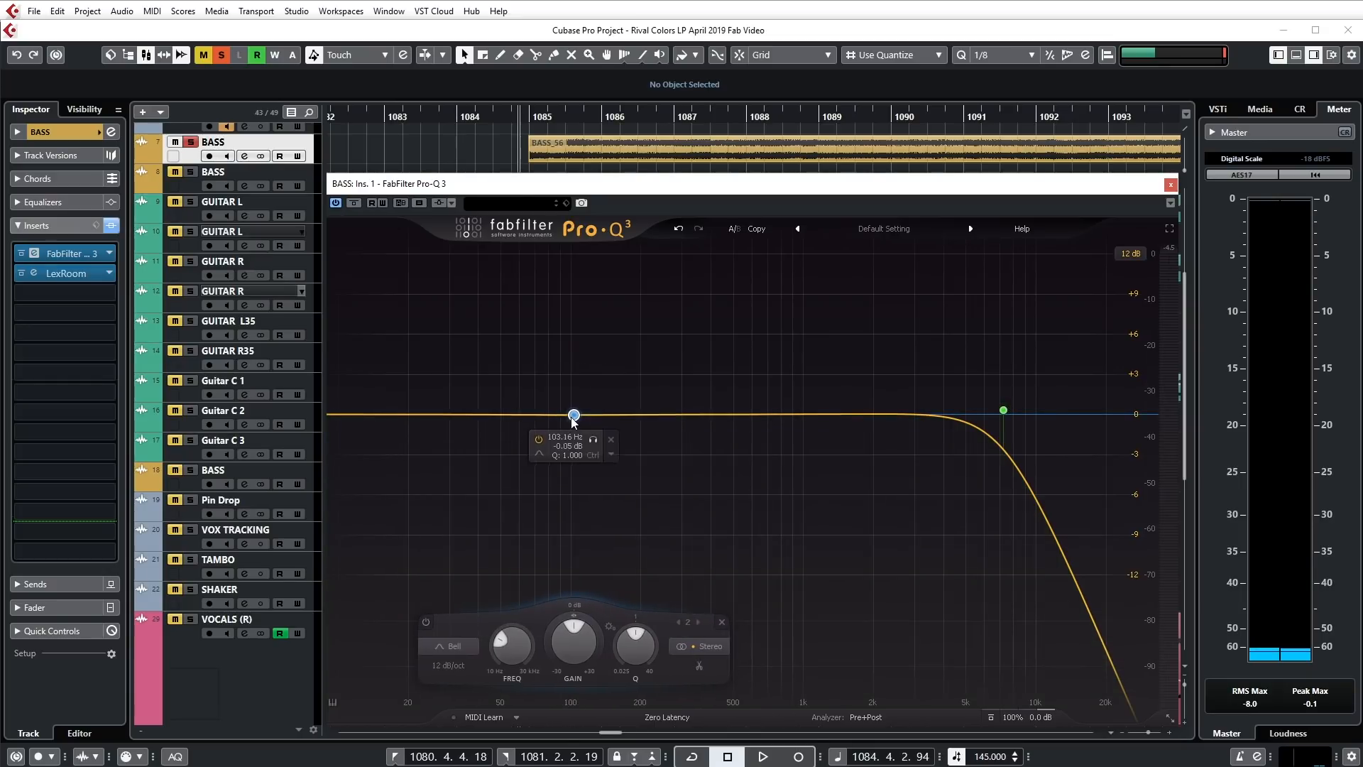
mouse_move(545, 629)
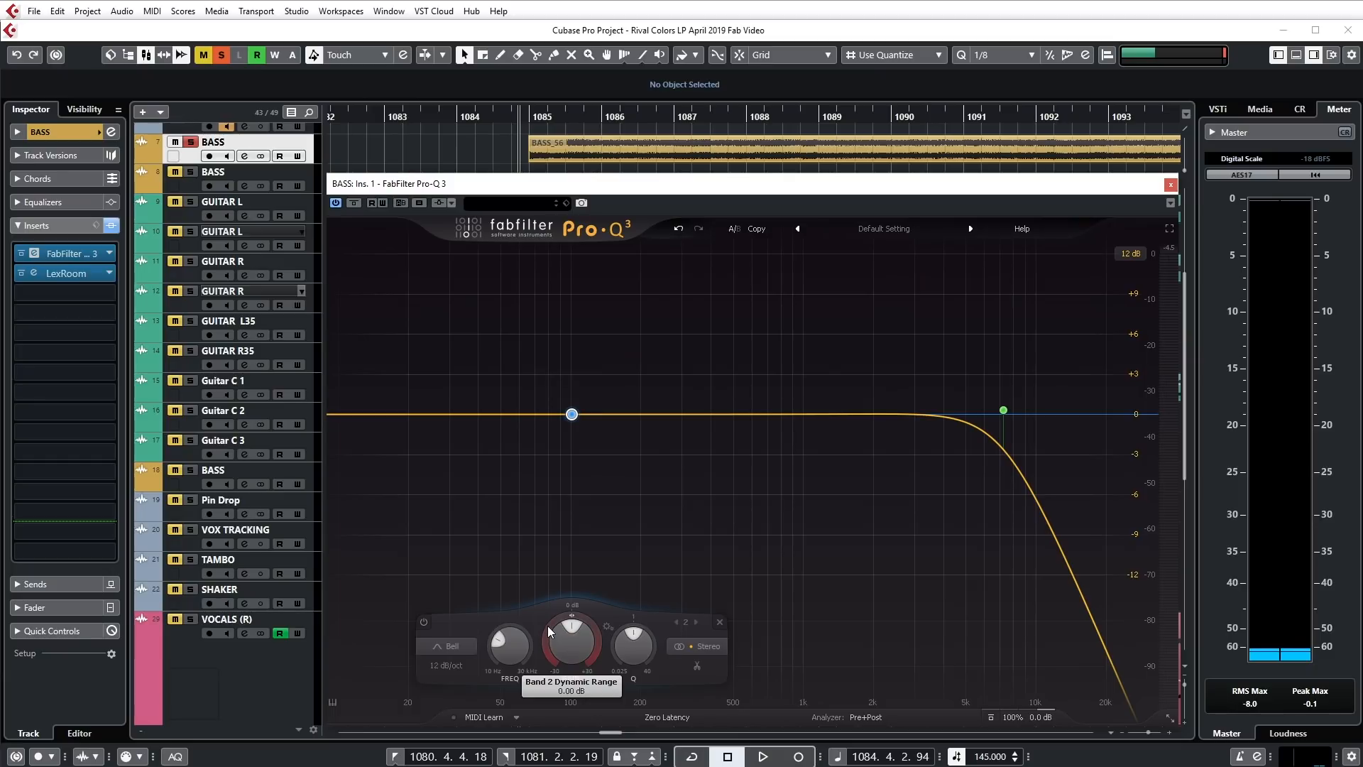
key(space)
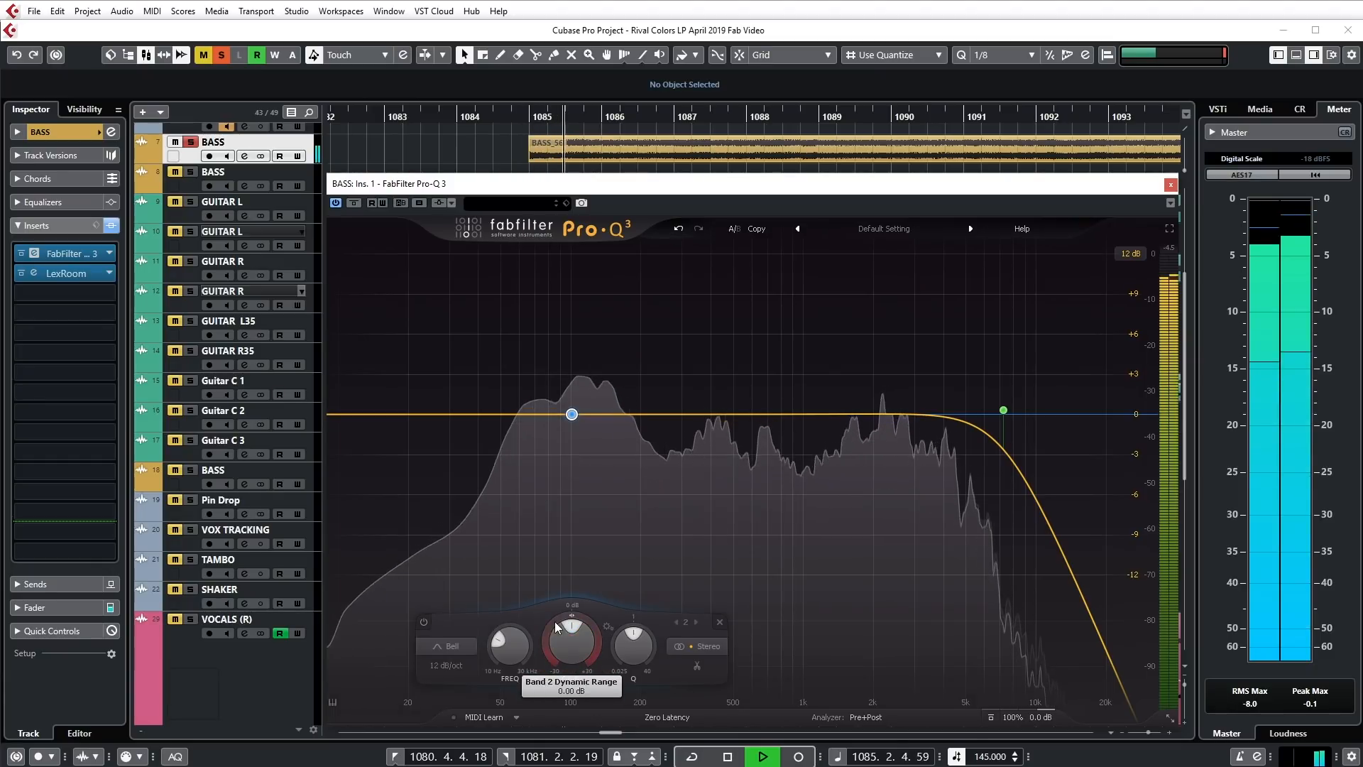
drag(572, 414, 572, 415)
Set the bass Bell band's dynamic range to about -1.91 dB and its Q to about 0.806 during playback, and stop
drag(547, 642, 546, 666)
drag(641, 643, 640, 639)
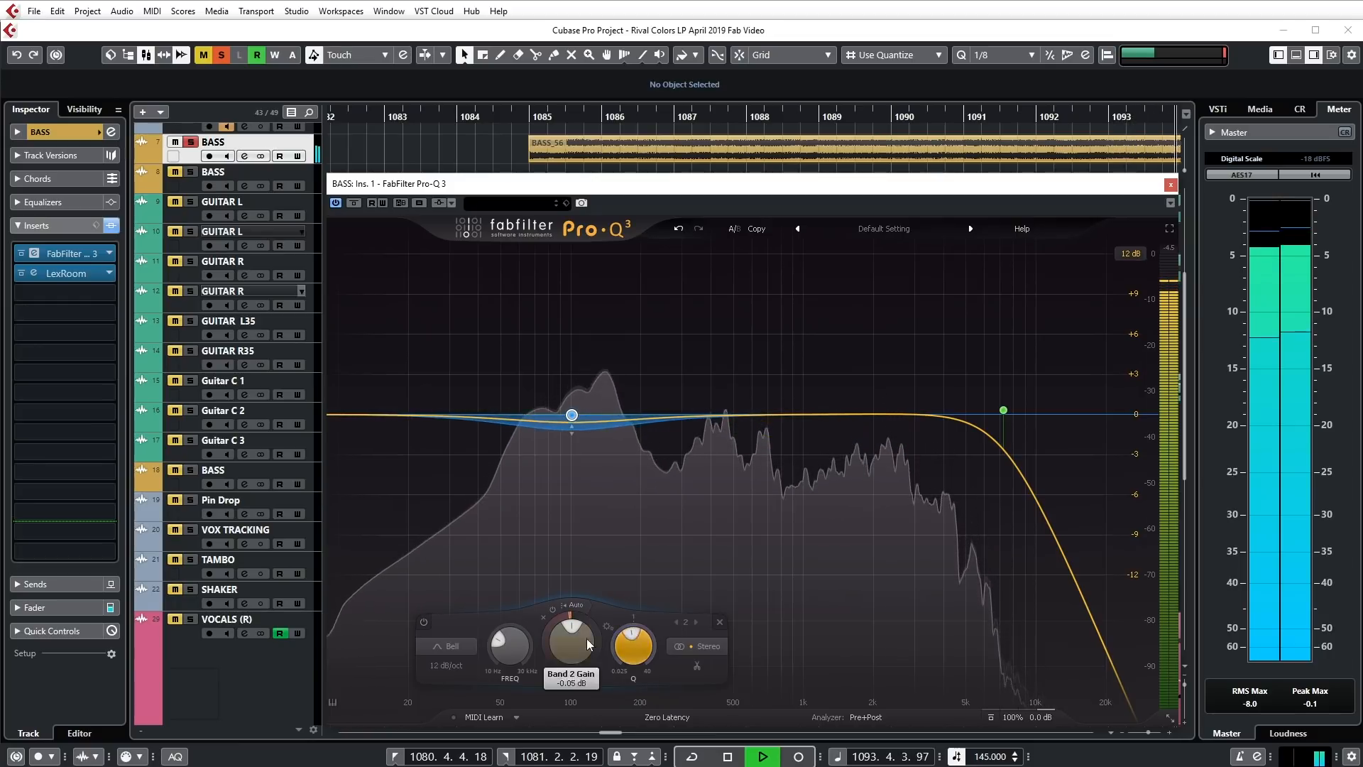
drag(552, 619, 546, 647)
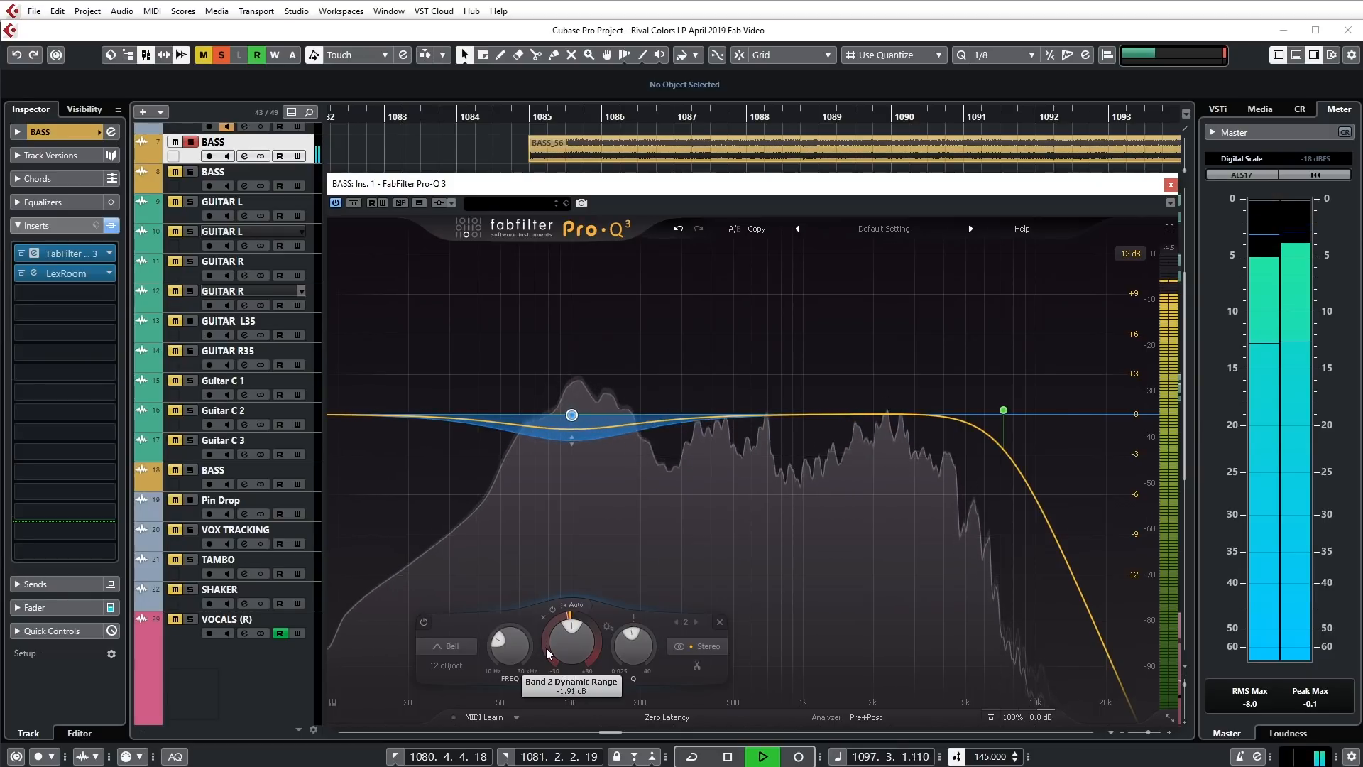
key(space)
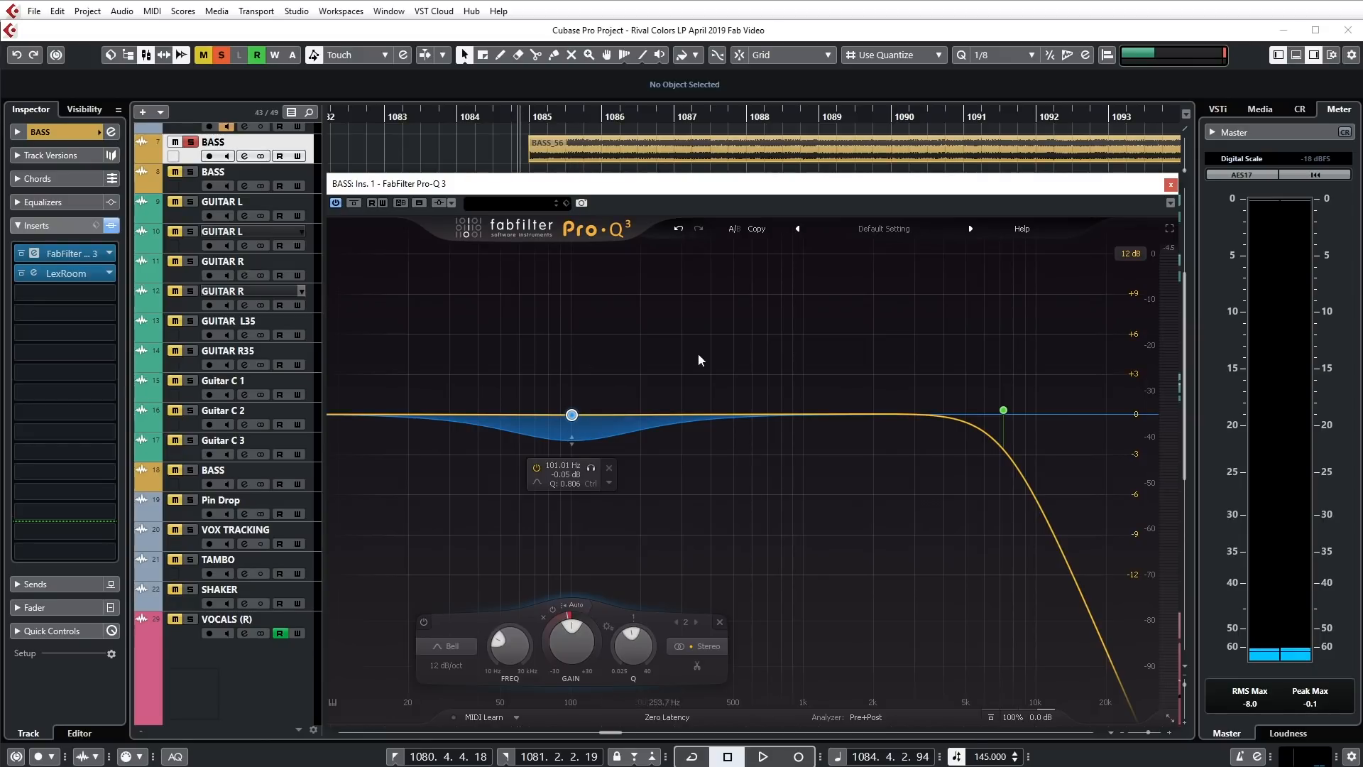
drag(424, 328, 1112, 505)
drag(441, 329, 916, 483)
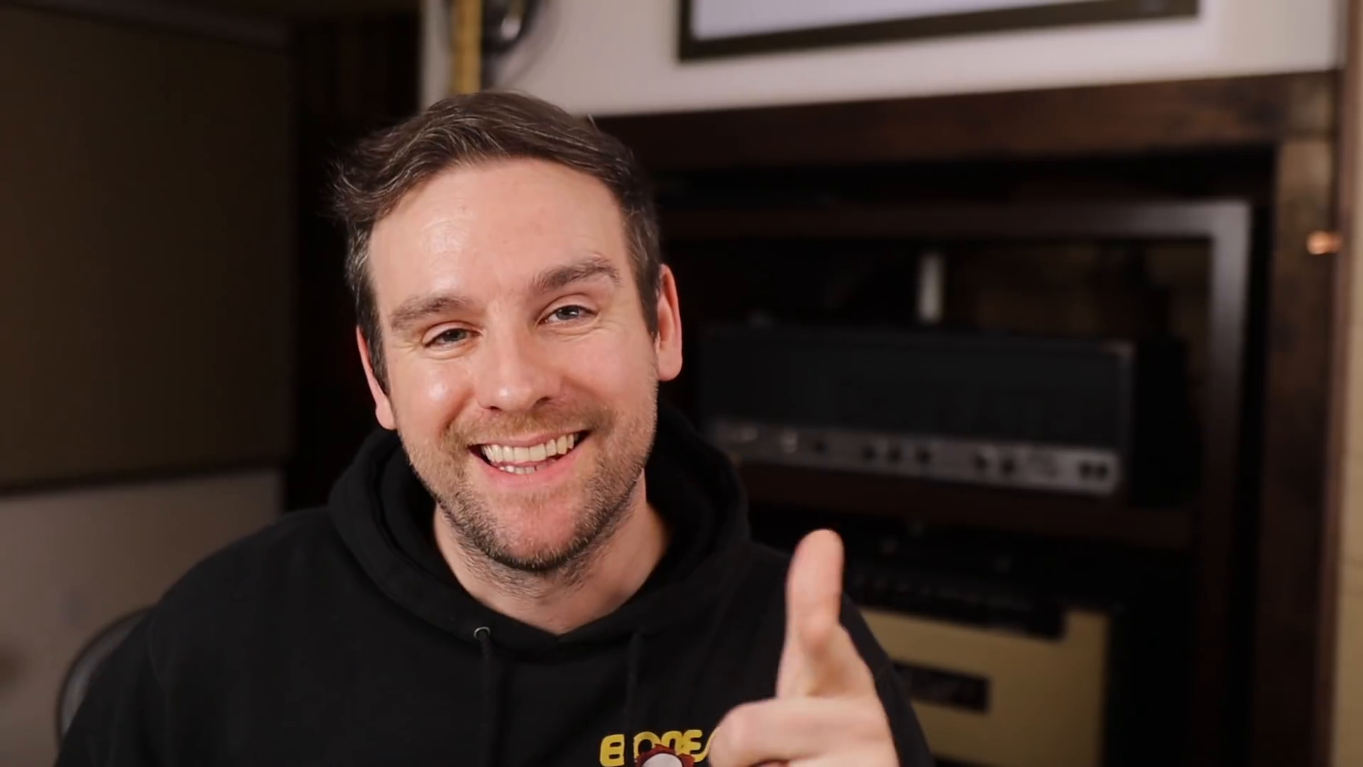
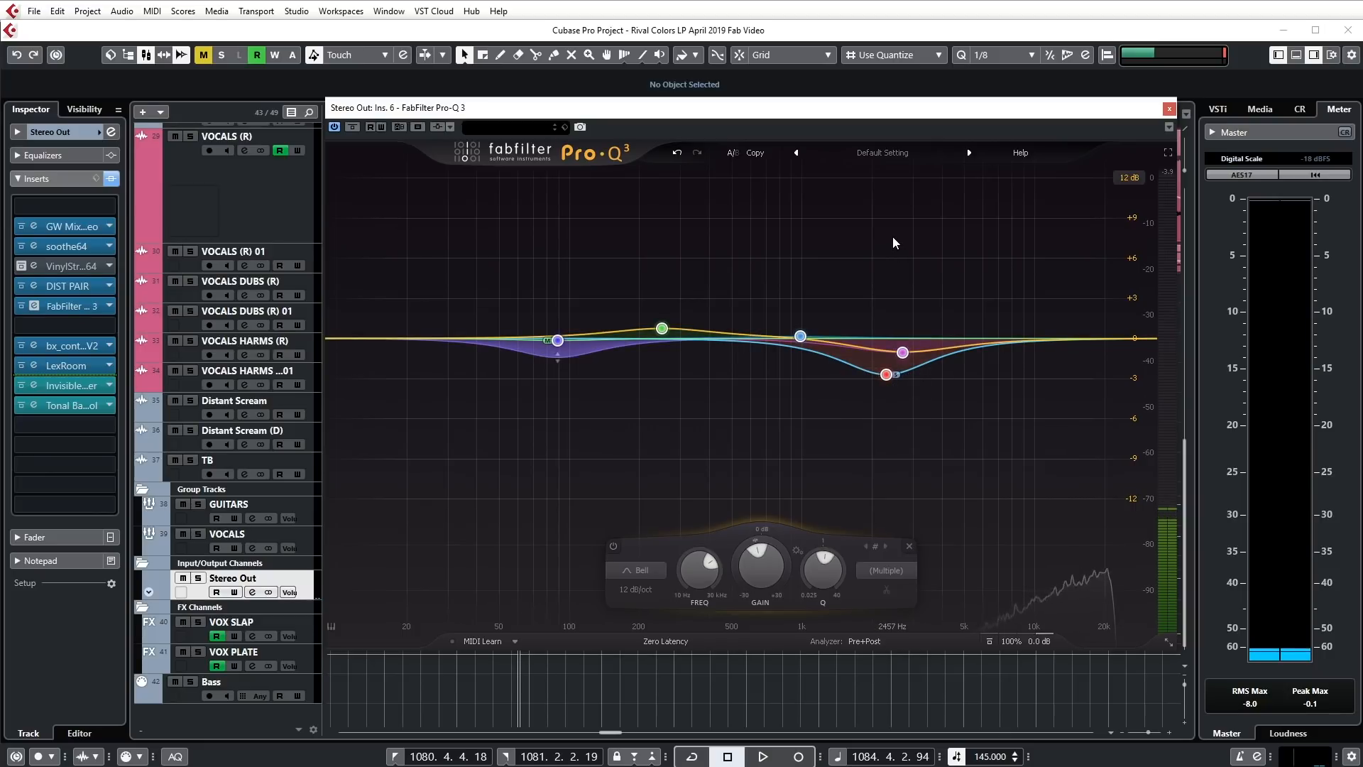
Examine the Stereo Out equalizer's upper-mid cuts and its dynamic Mid band at about 89 Hz, including the channel placement options
drag(859, 290, 981, 445)
click(472, 241)
drag(466, 267, 576, 420)
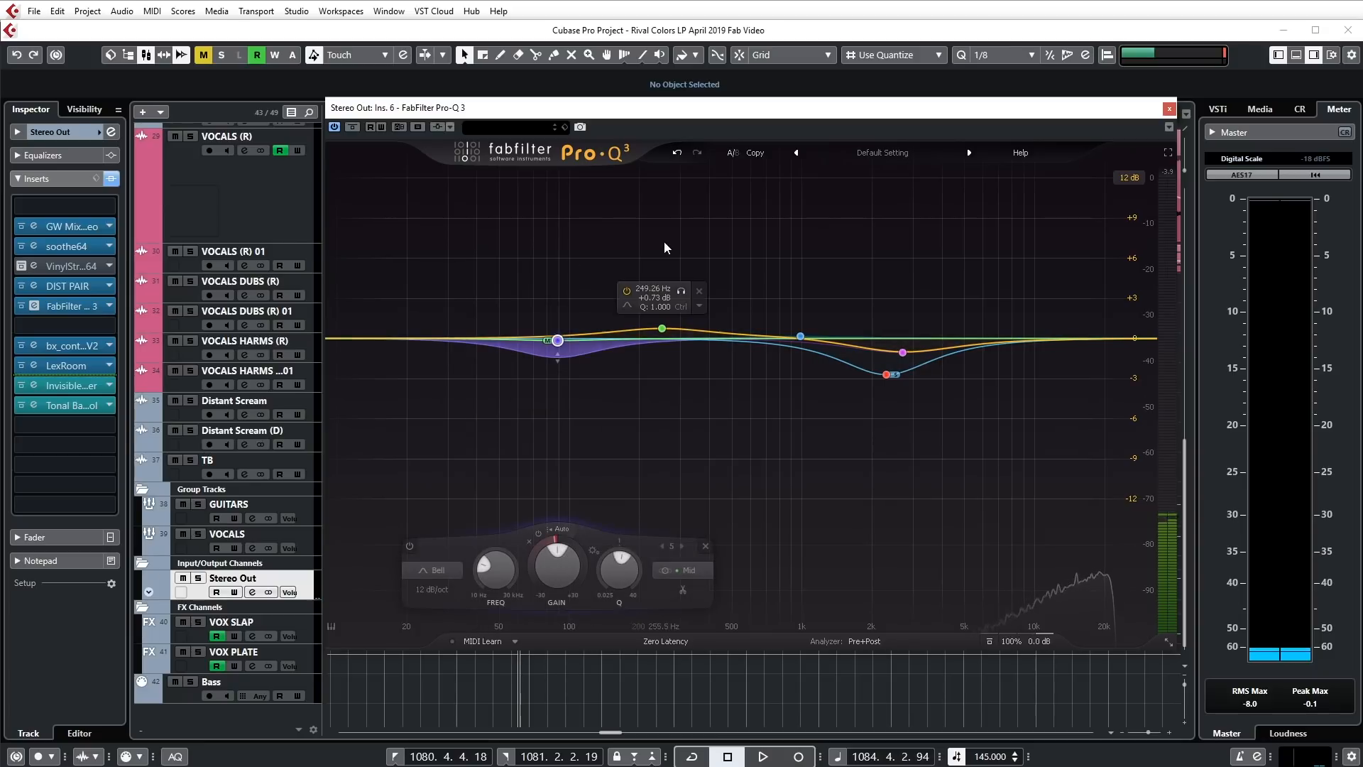
click(491, 236)
drag(463, 267, 598, 390)
drag(479, 288, 605, 395)
drag(479, 297, 589, 377)
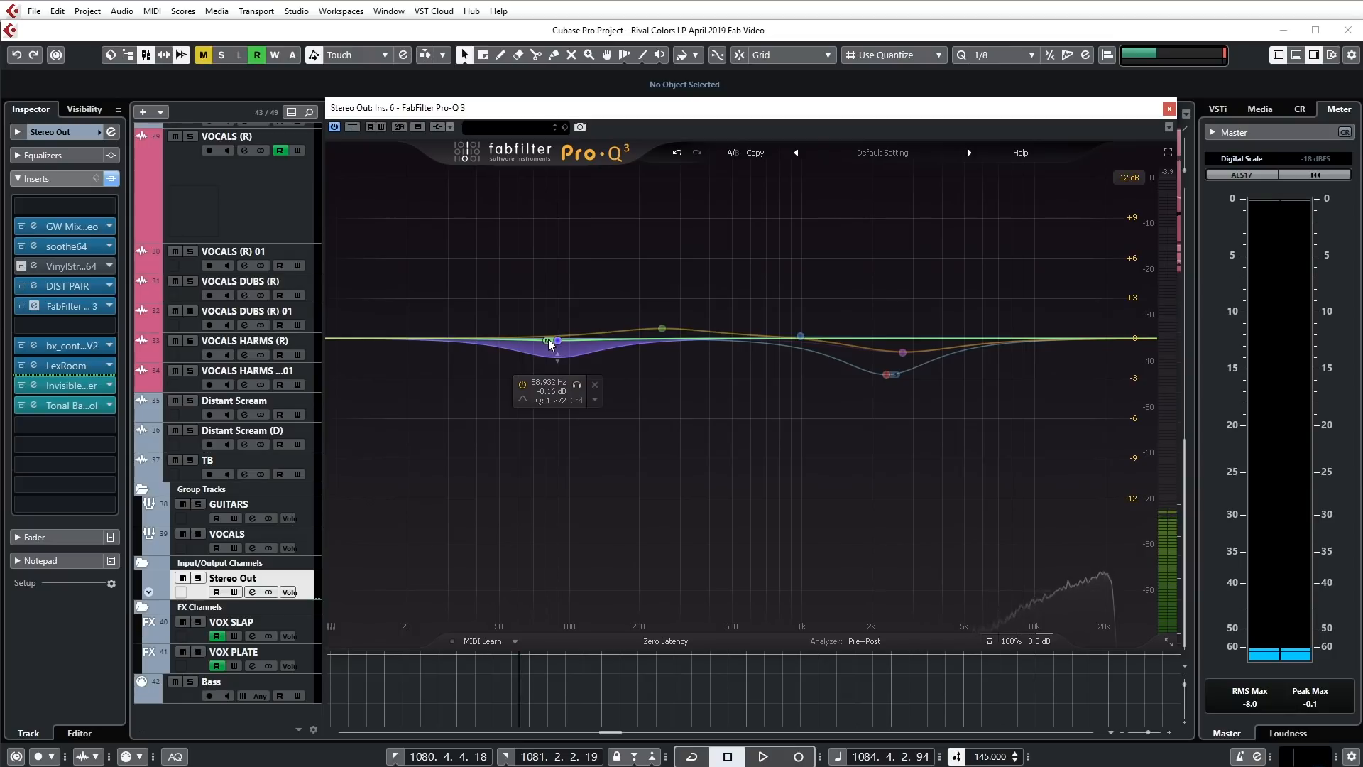
drag(520, 307, 591, 378)
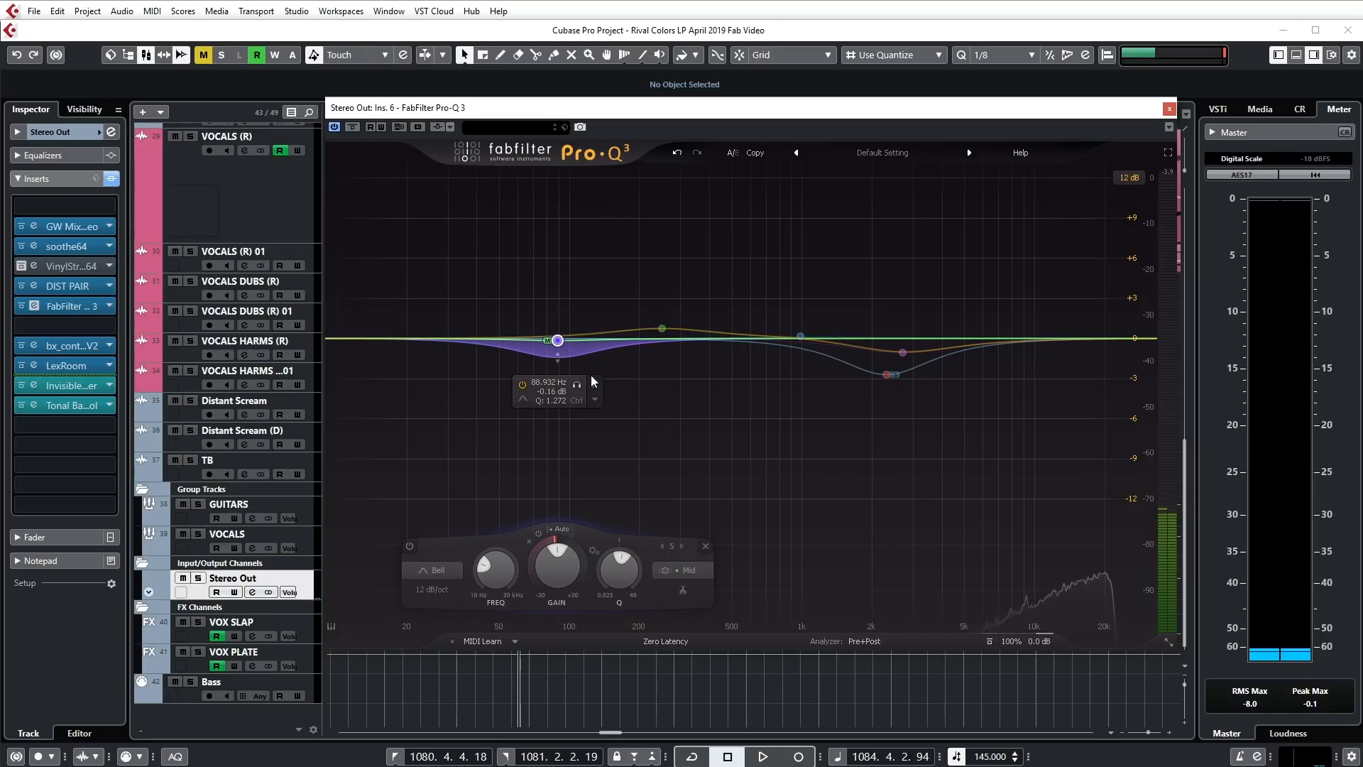
click(472, 293)
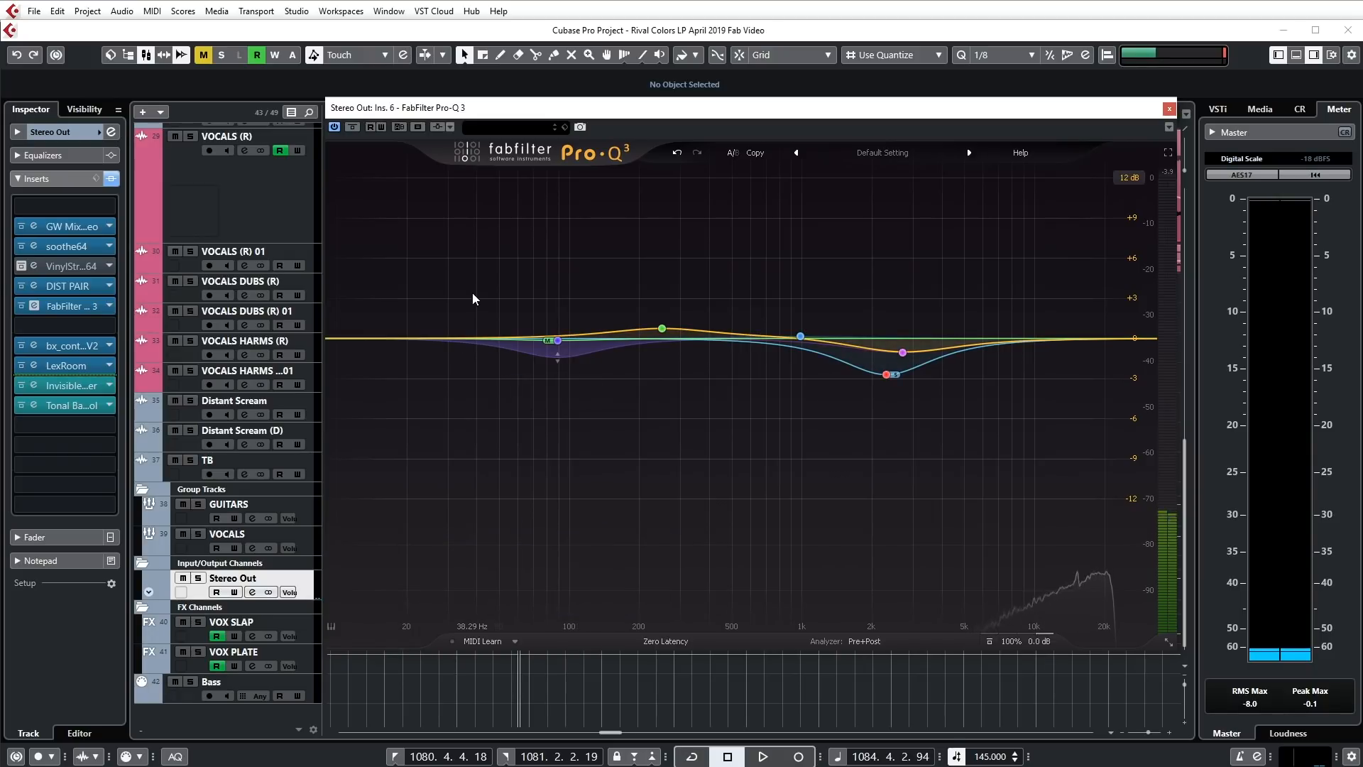
drag(472, 293, 617, 394)
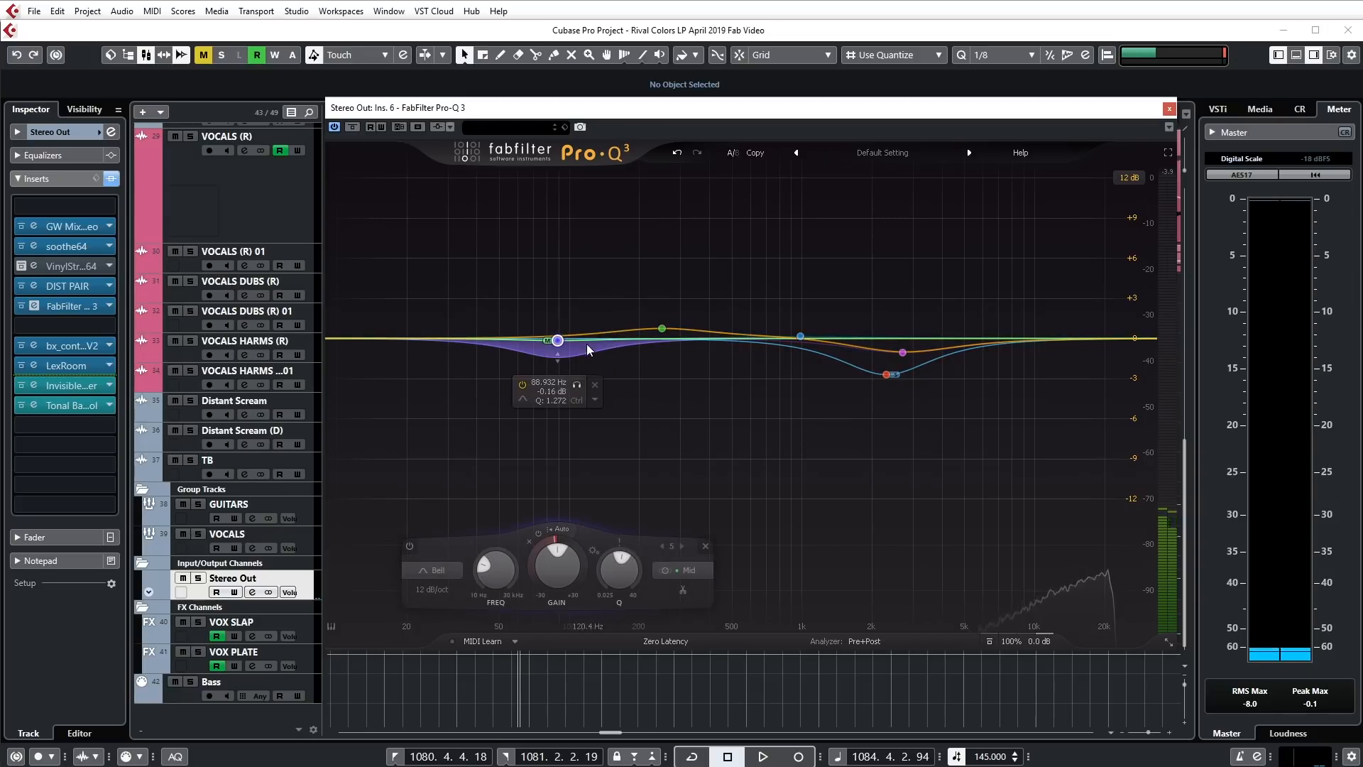
drag(518, 305, 588, 368)
click(513, 300)
drag(499, 306, 576, 367)
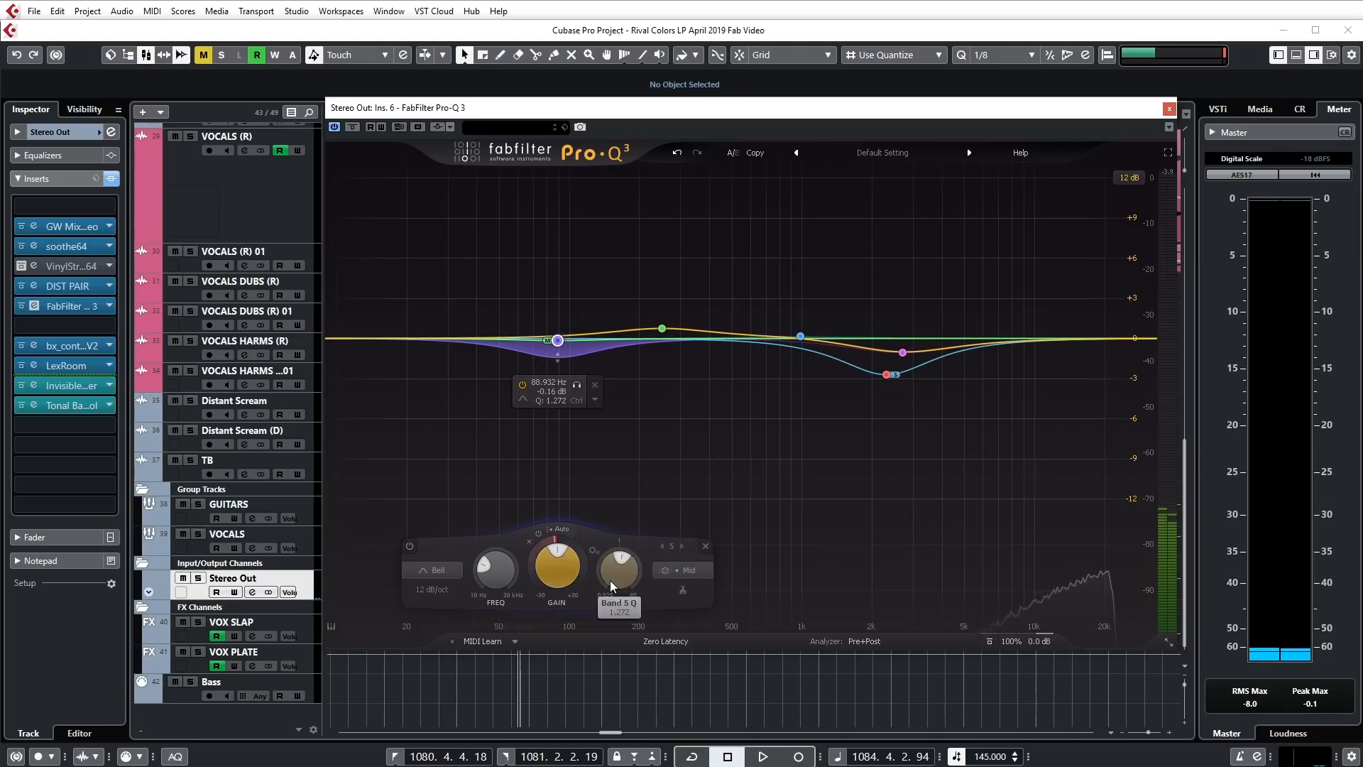
click(686, 571)
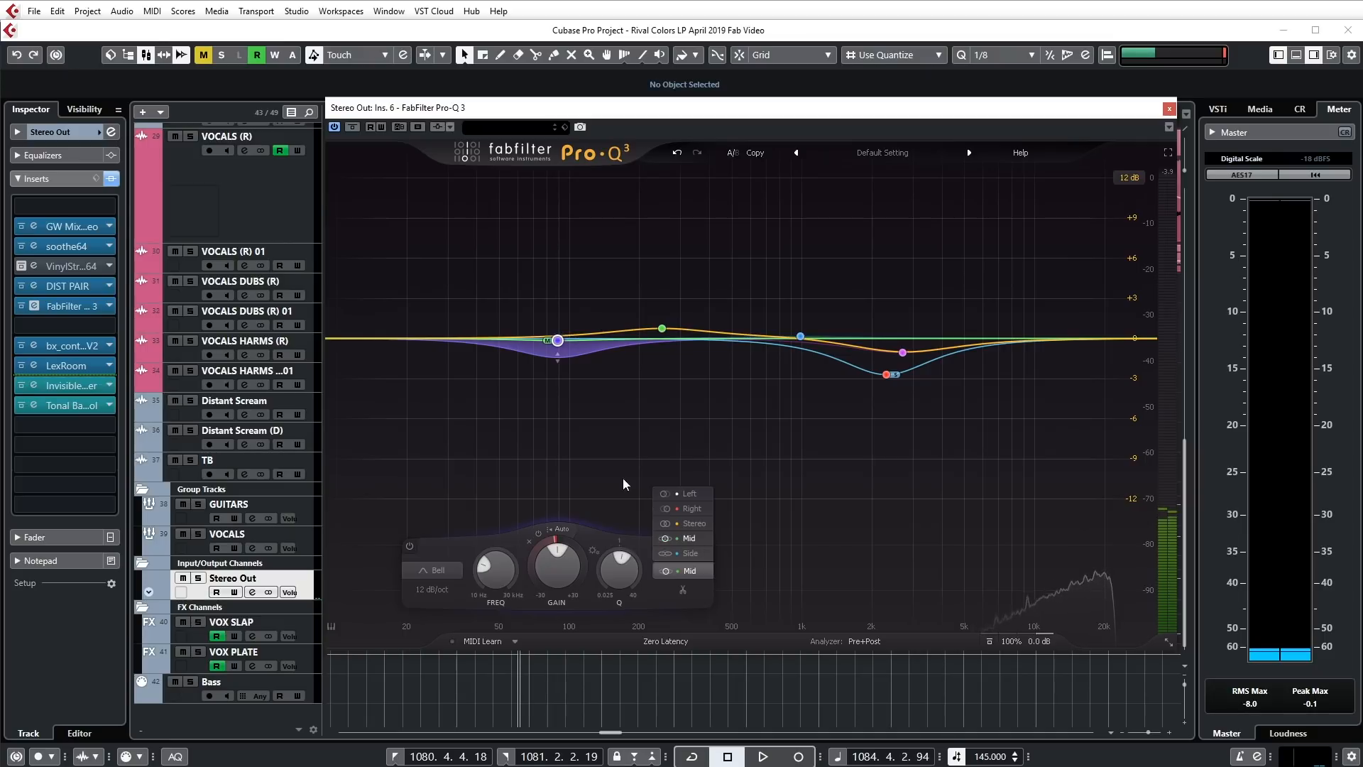
Play the mix, solo the dynamic Mid band at about 89 Hz, turn the solo off, and stop playback
mouse_move(558, 342)
click(576, 385)
key(space)
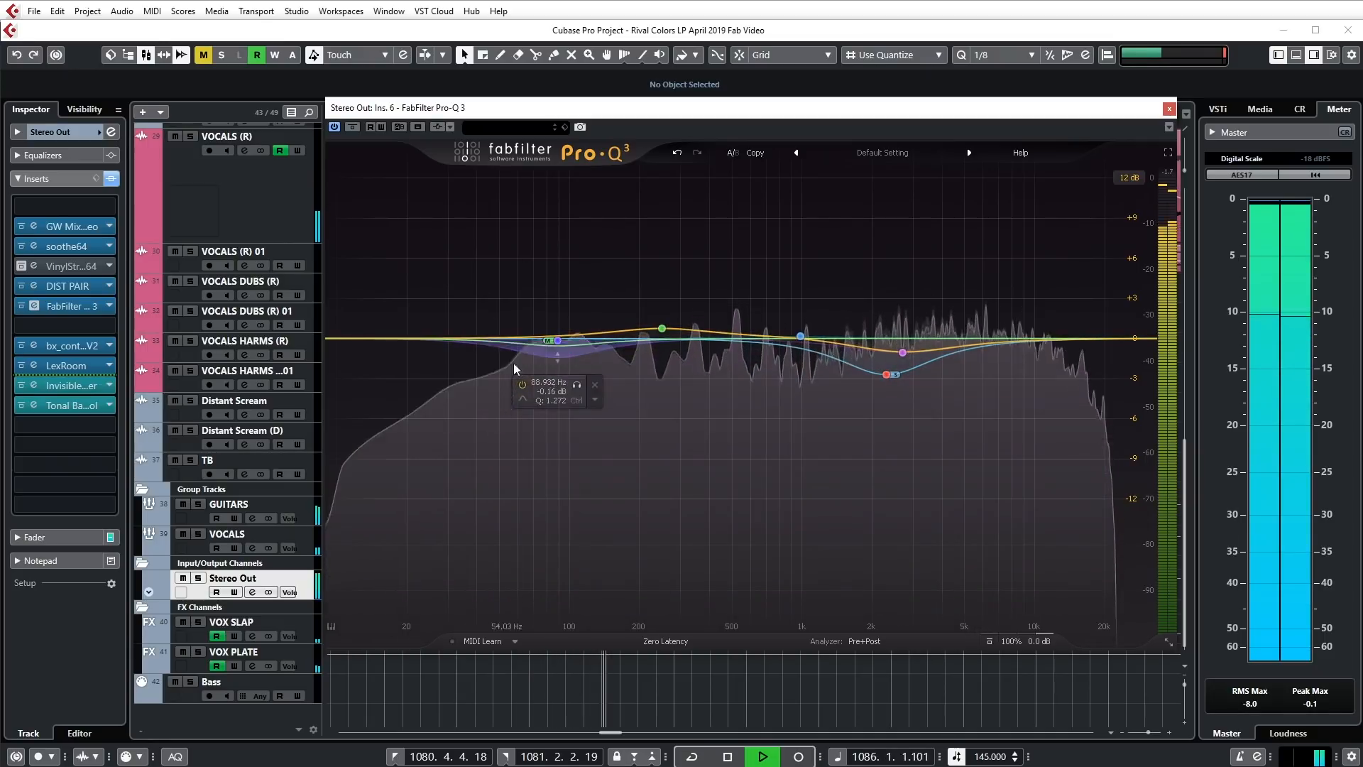
click(577, 388)
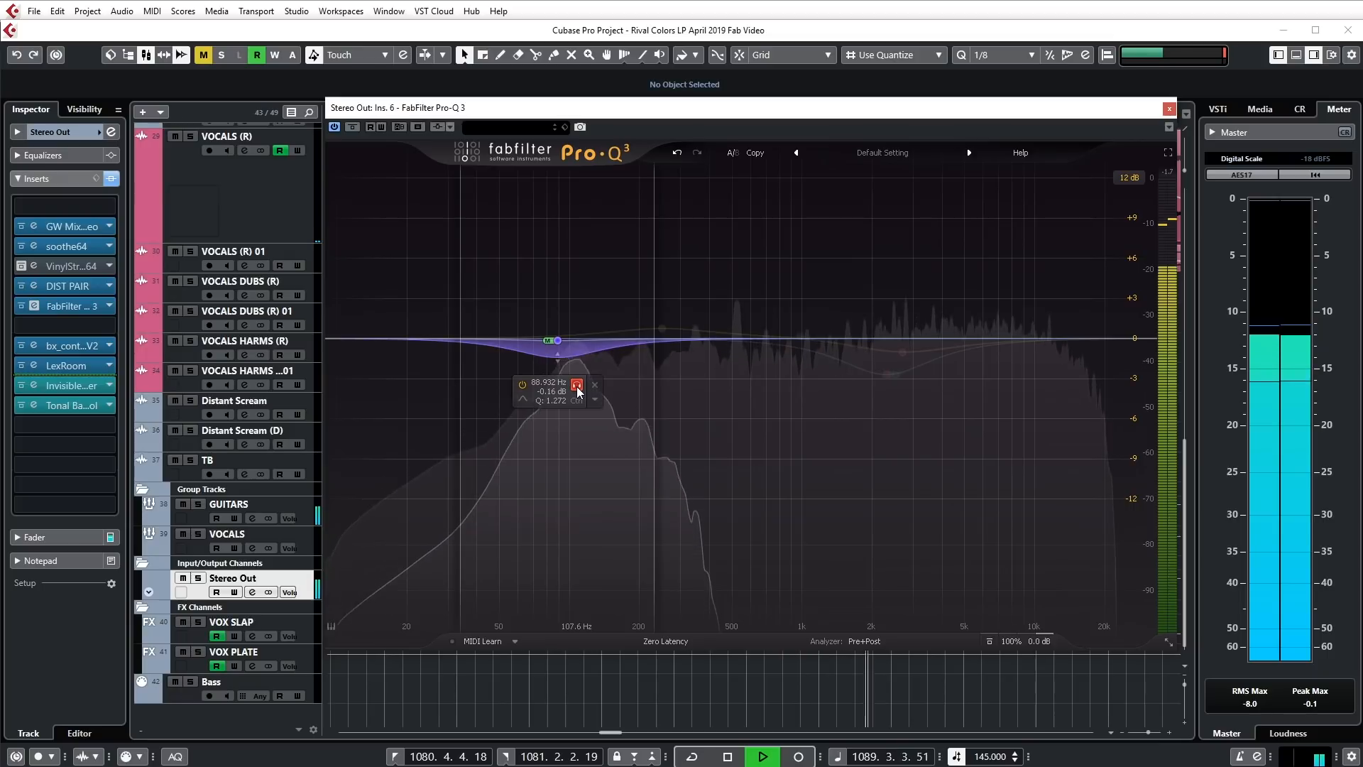
click(577, 387)
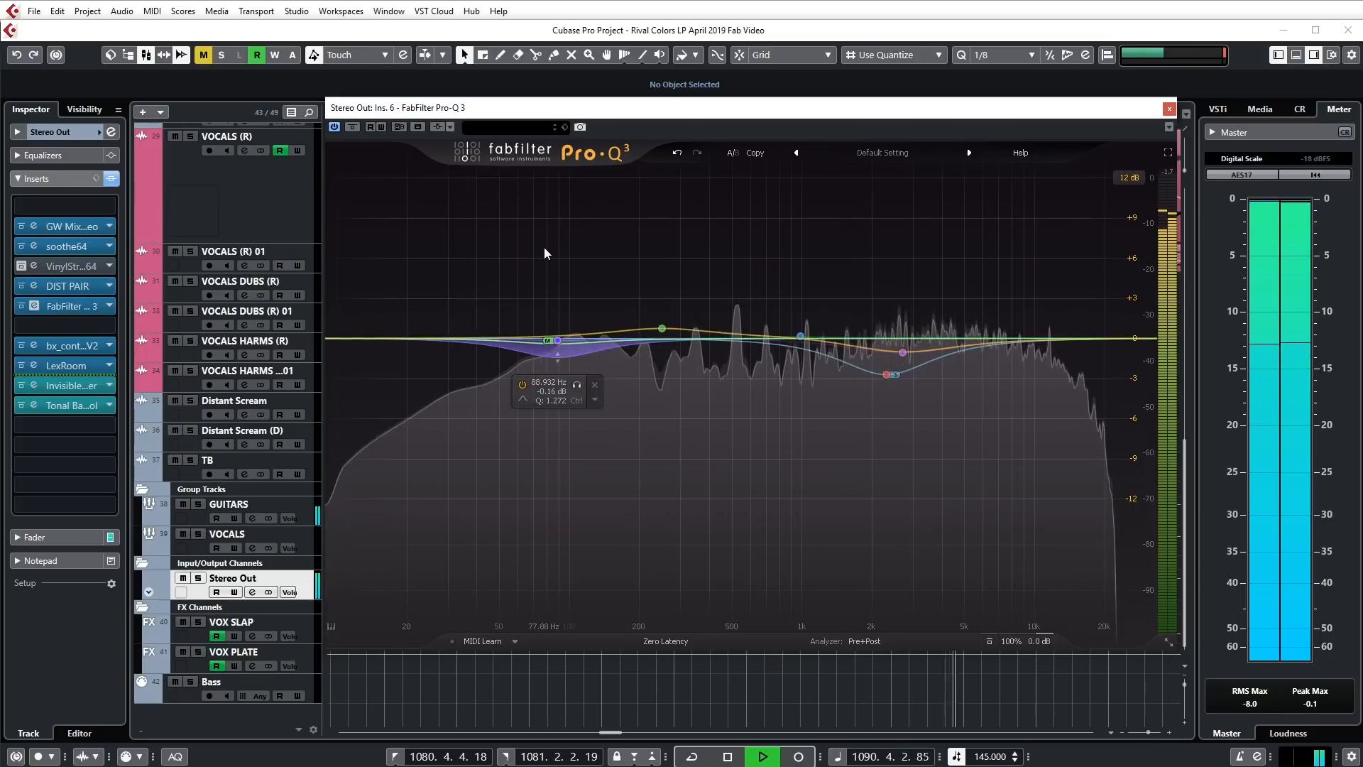
key(space)
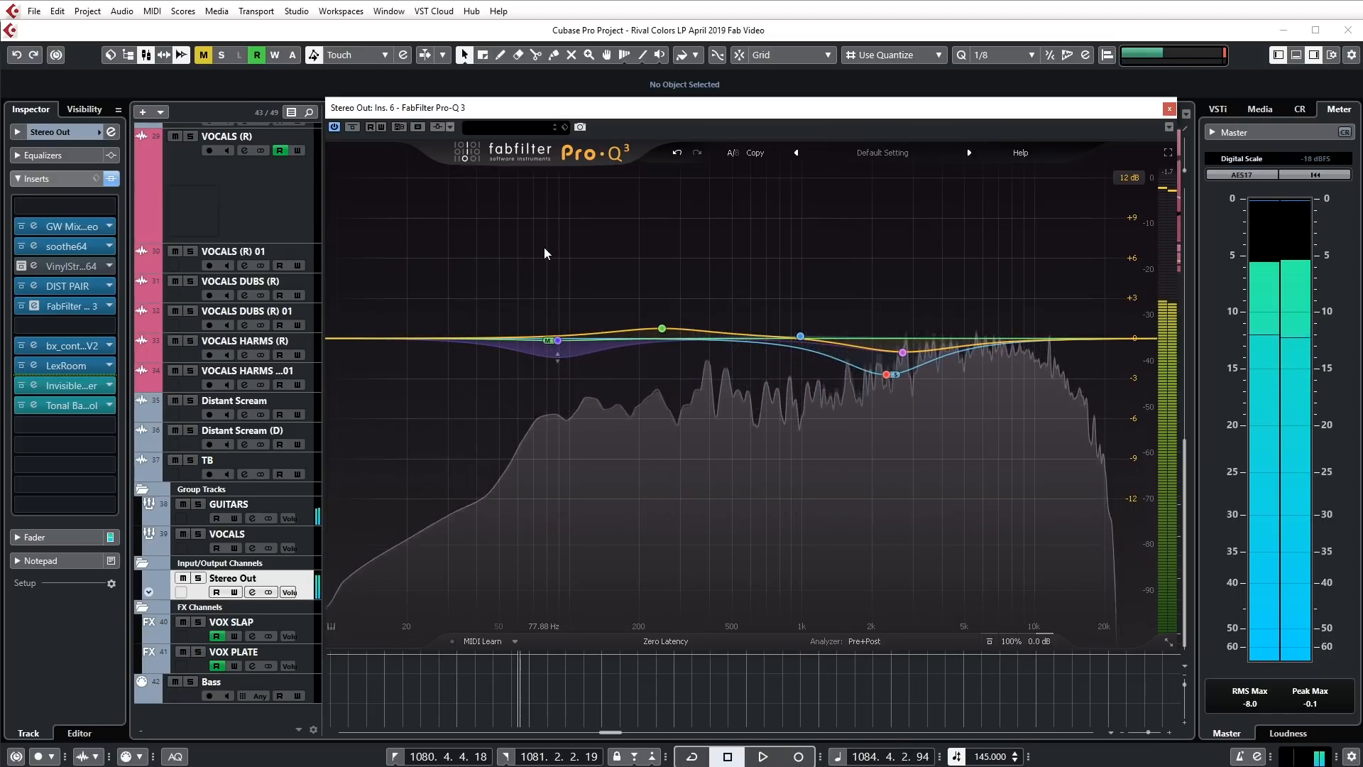
Compare the dynamic Mid band at about 89 Hz with the stereo Bell boost at about 249 Hz
drag(465, 275, 591, 425)
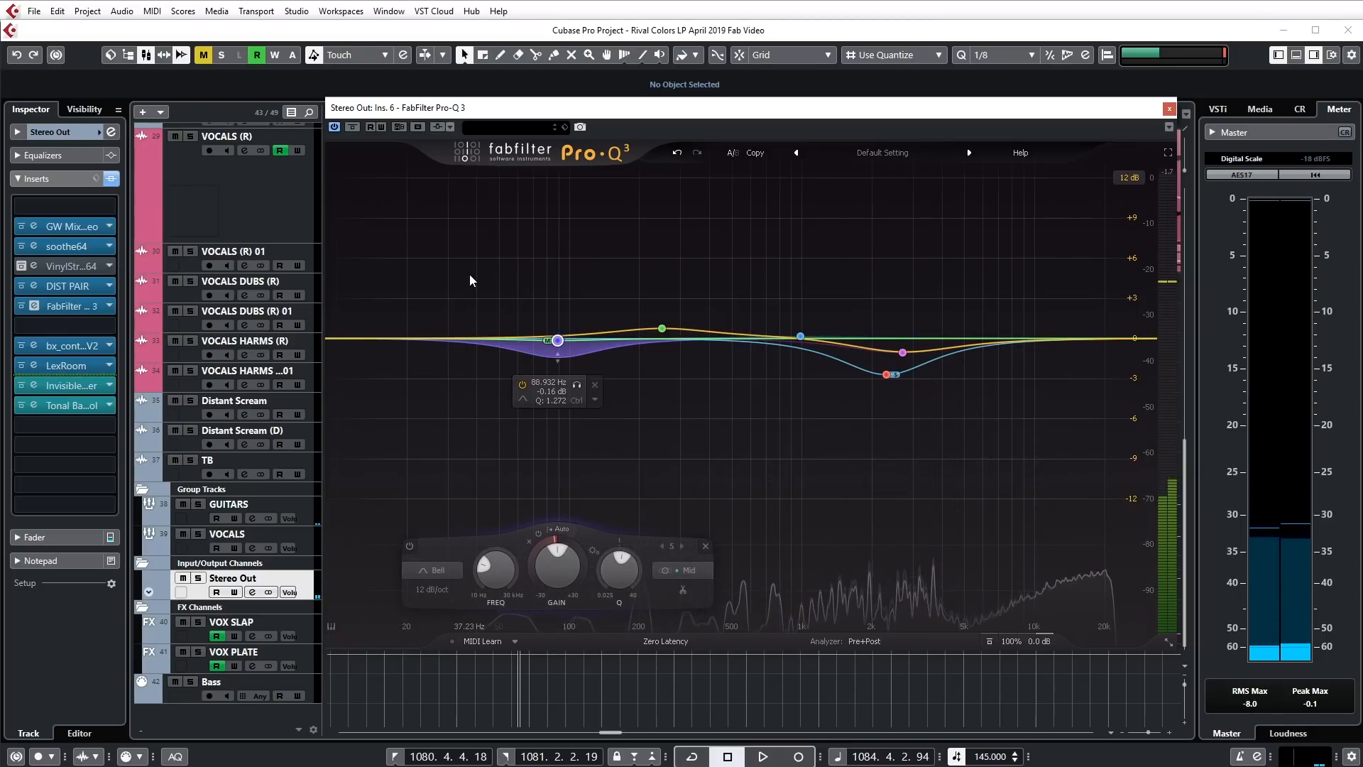
drag(433, 270, 594, 408)
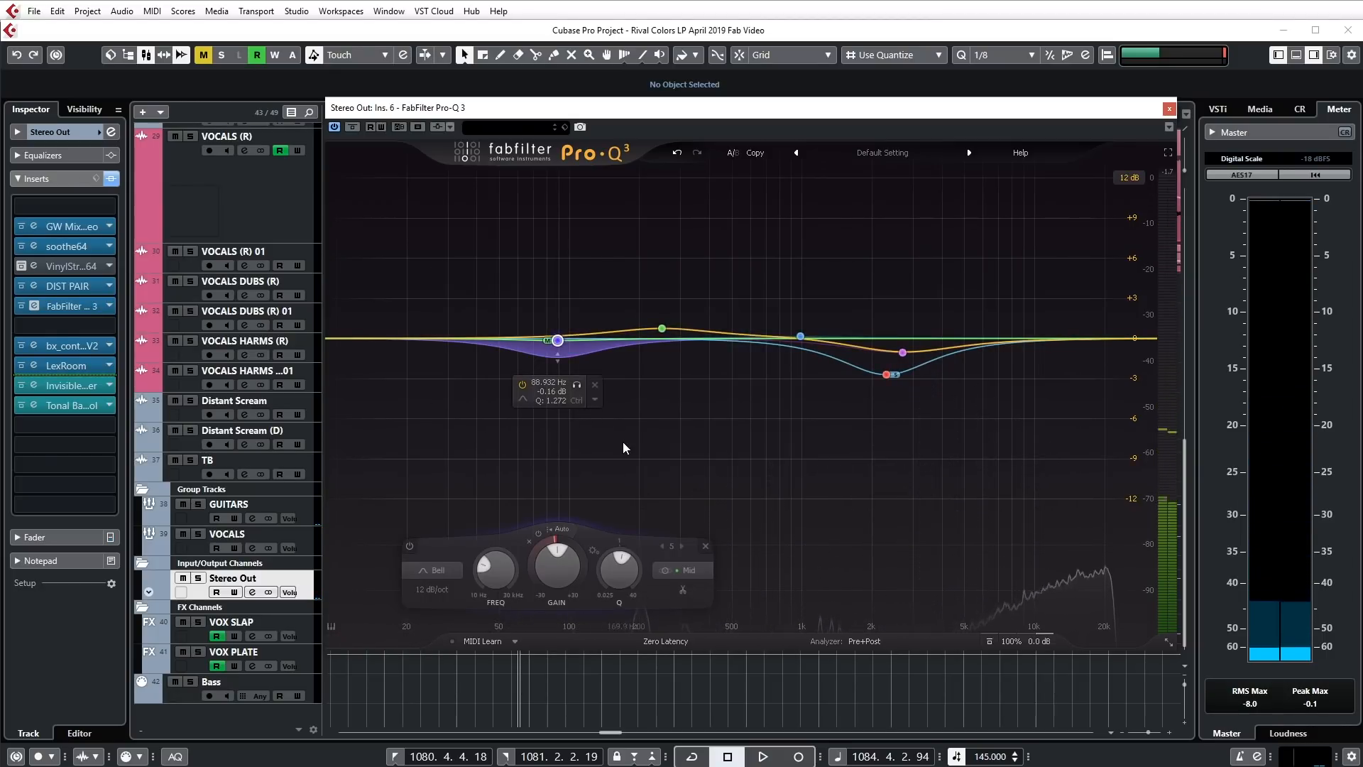
click(709, 458)
drag(598, 274, 704, 423)
click(704, 423)
drag(596, 267, 718, 394)
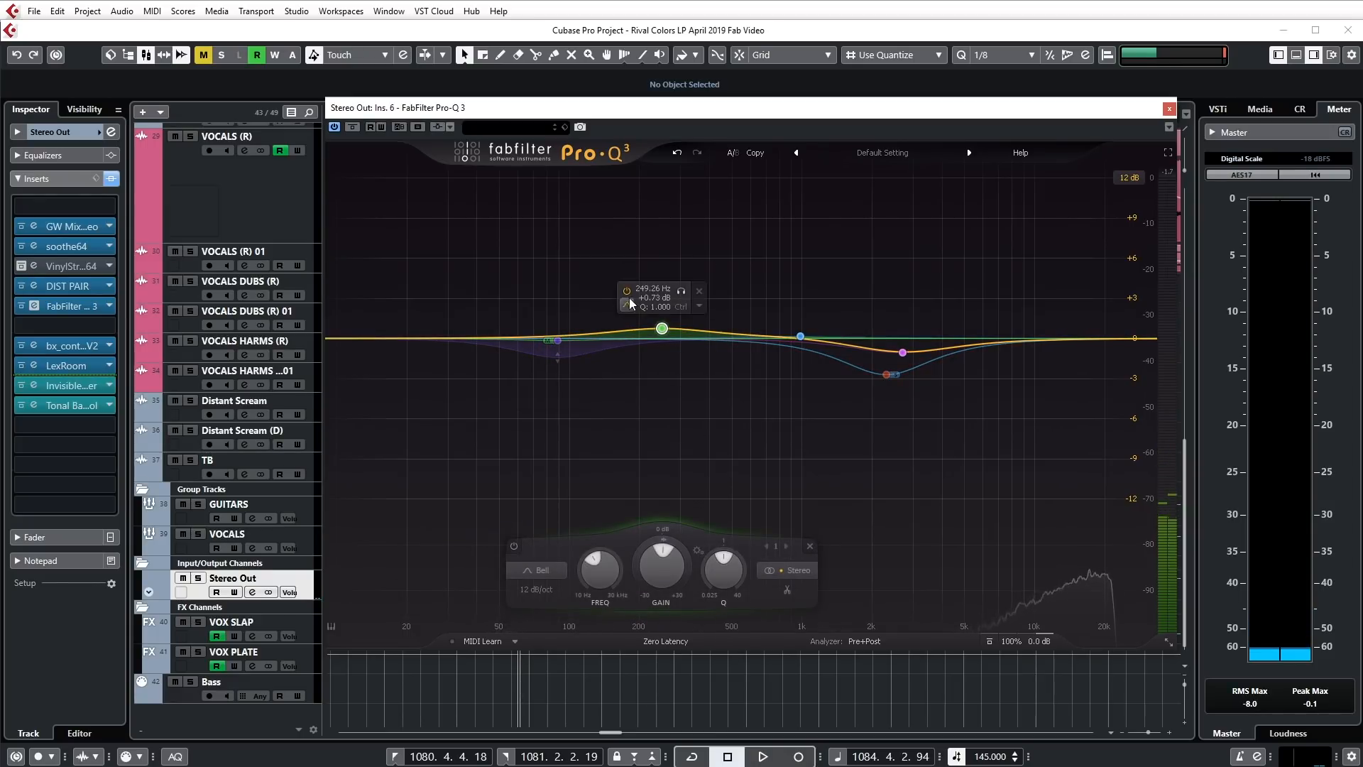
click(558, 341)
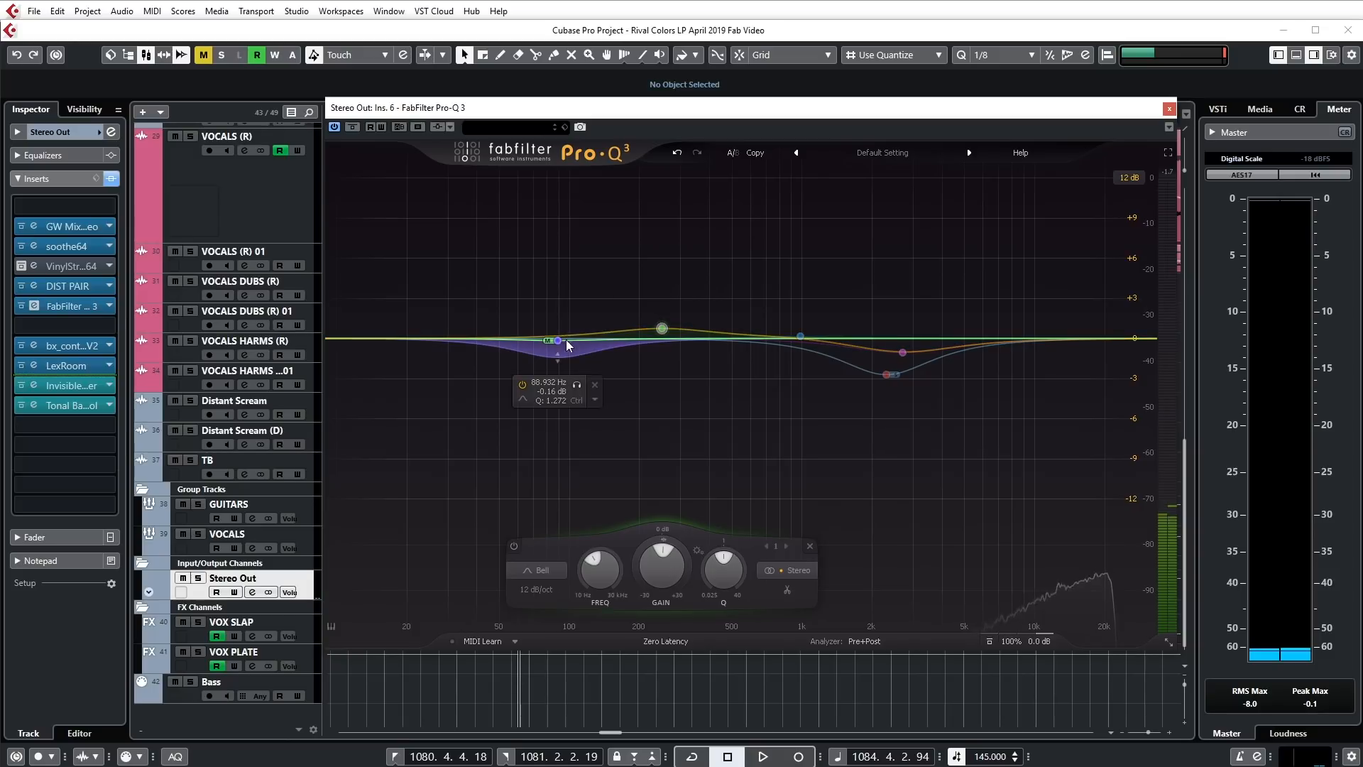
click(661, 328)
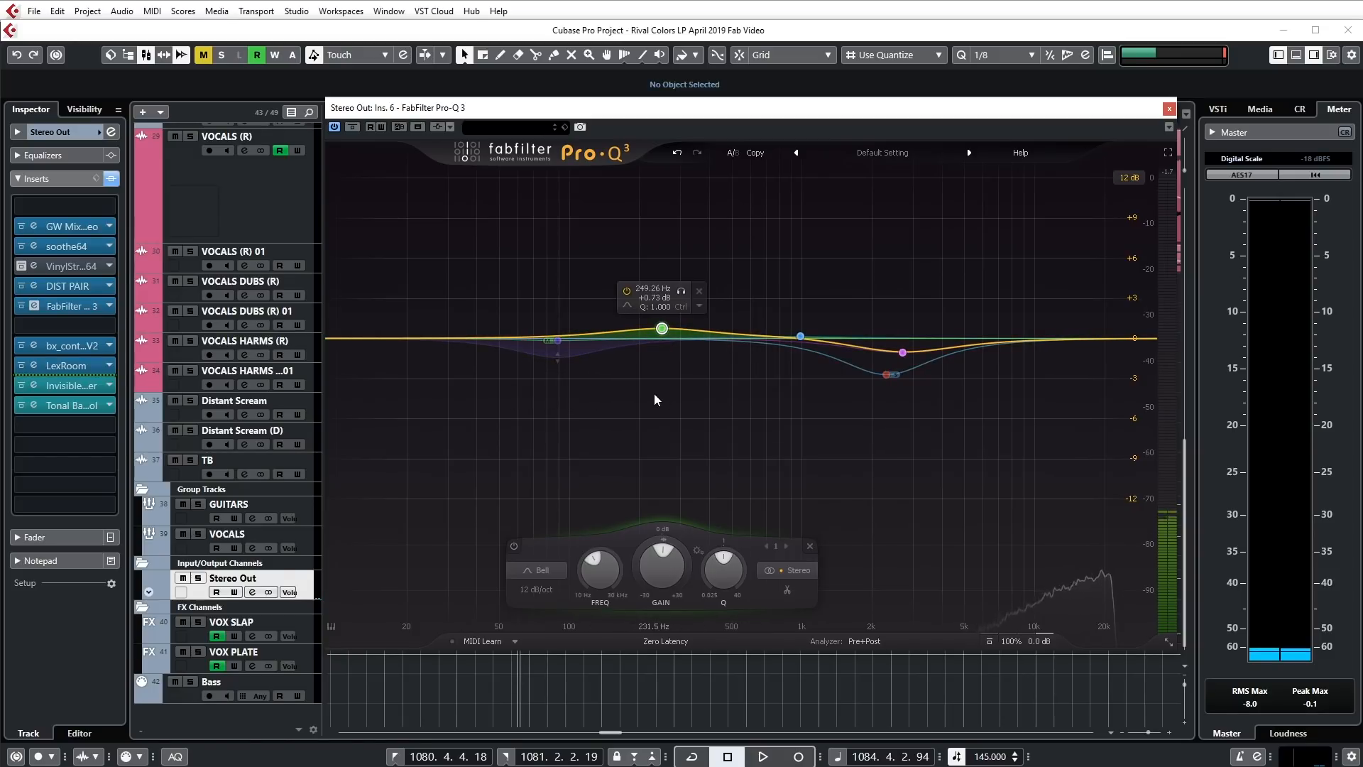
Audition the Bell boost at about 249 Hz in solo during playback, stop, and inspect the band again
key(space)
click(681, 291)
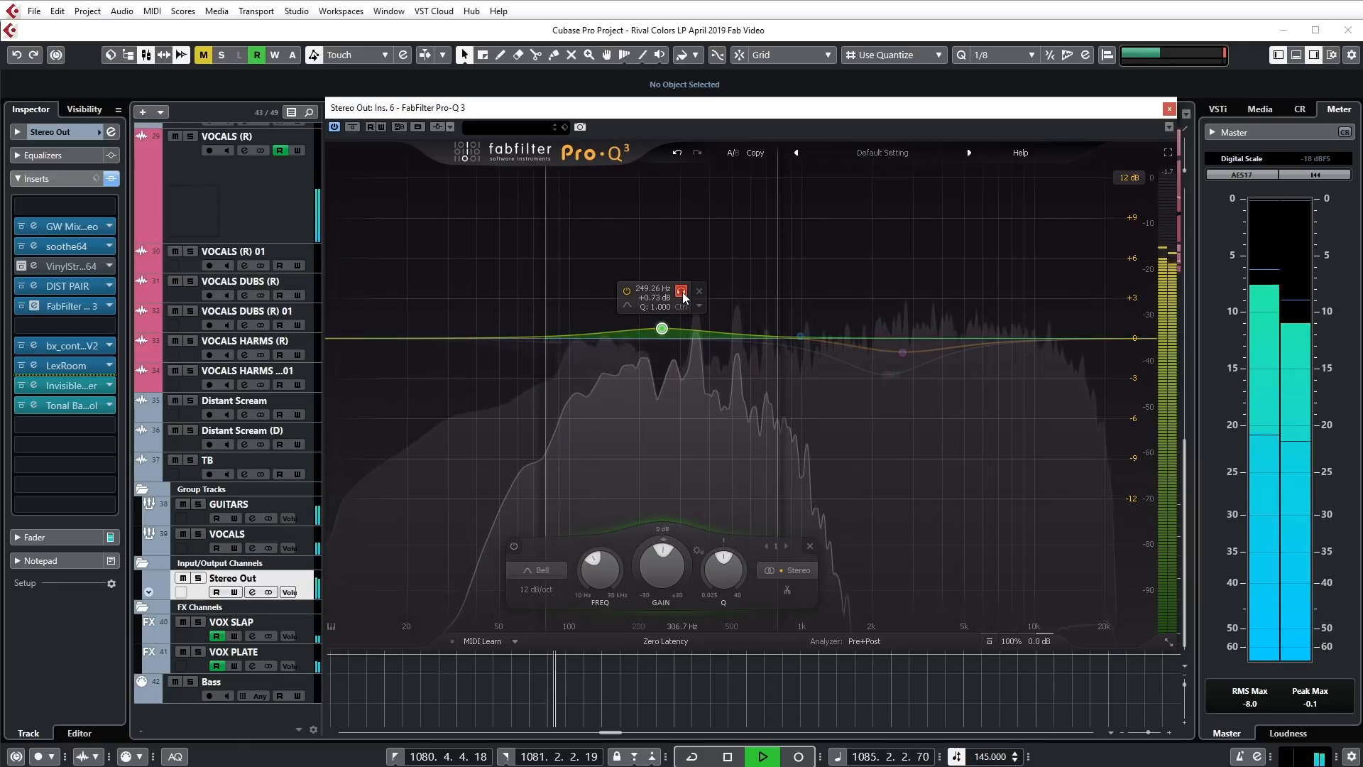
key(space)
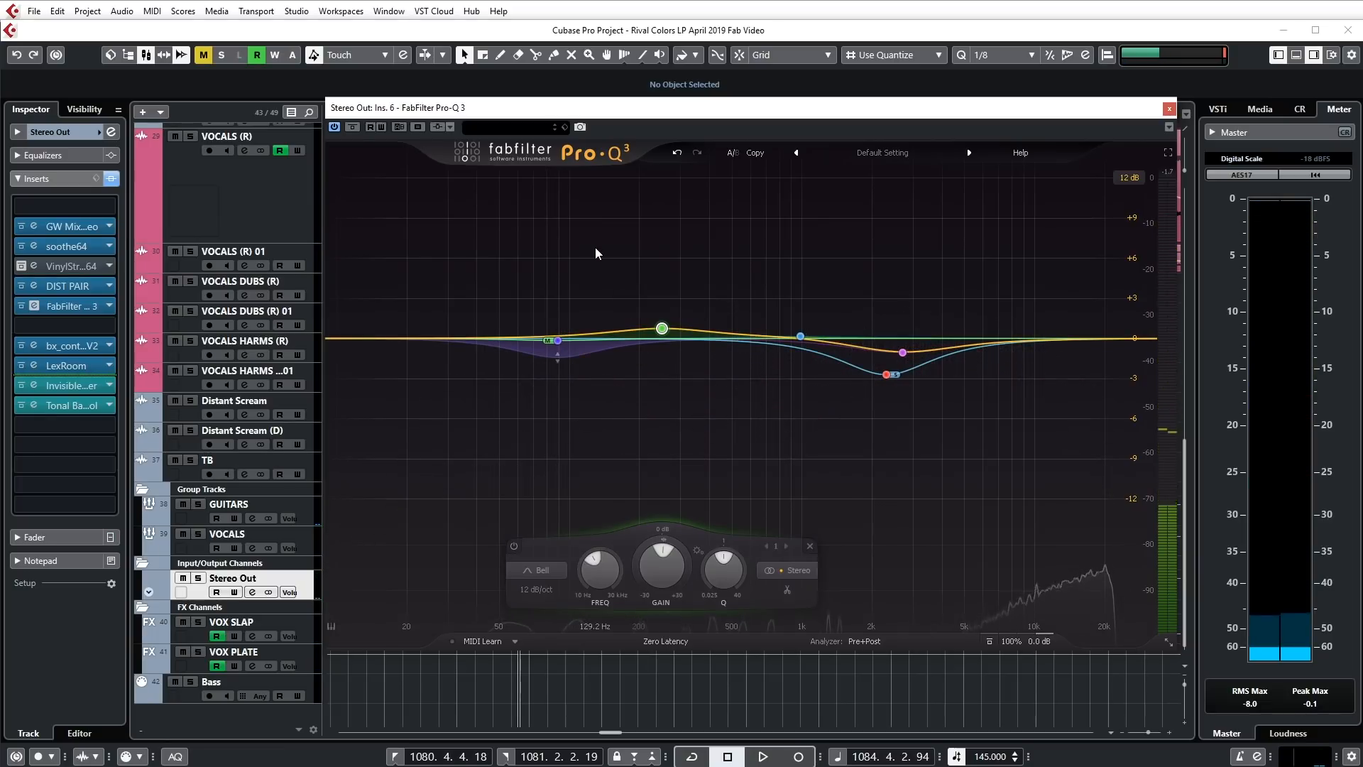
drag(595, 249, 717, 401)
click(756, 275)
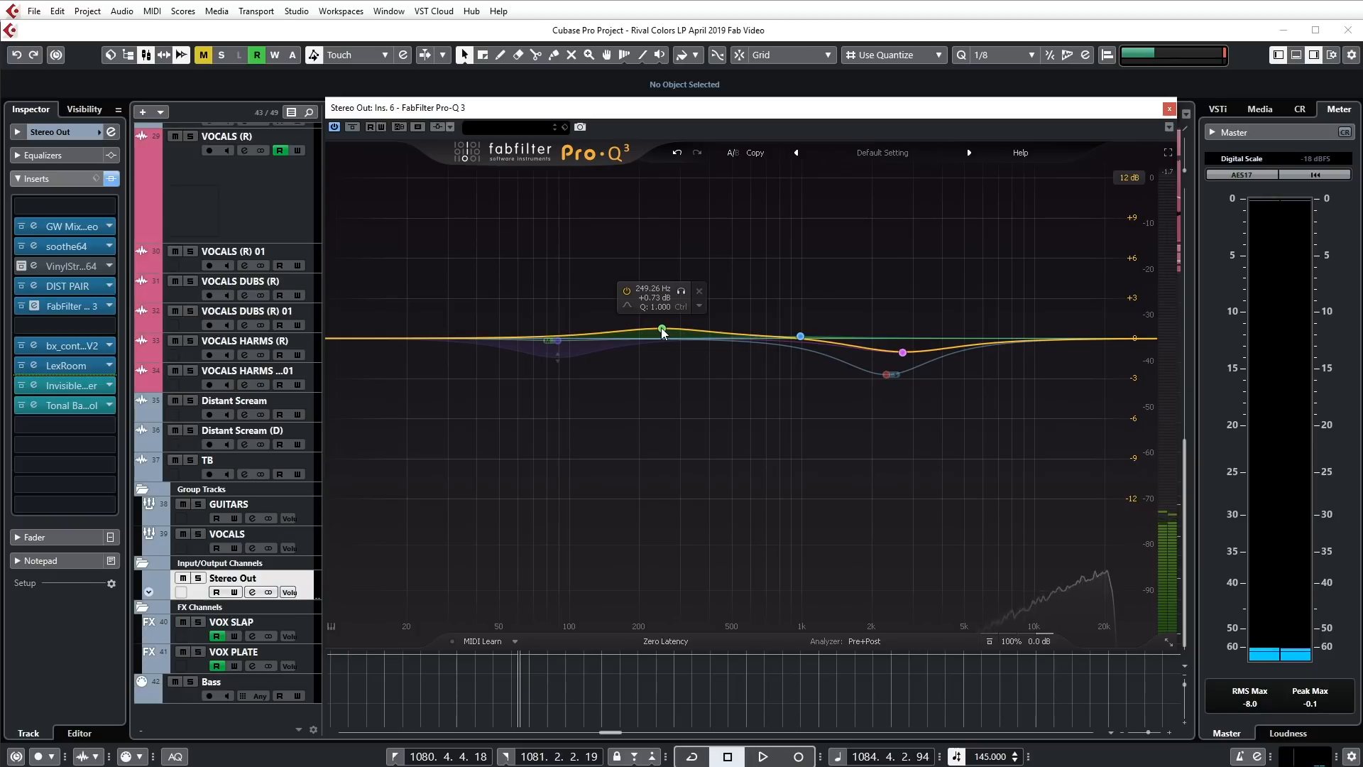
Start playback and boost the 249 Hz Bell band to about +10.82 dB at about 273 Hz
key(space)
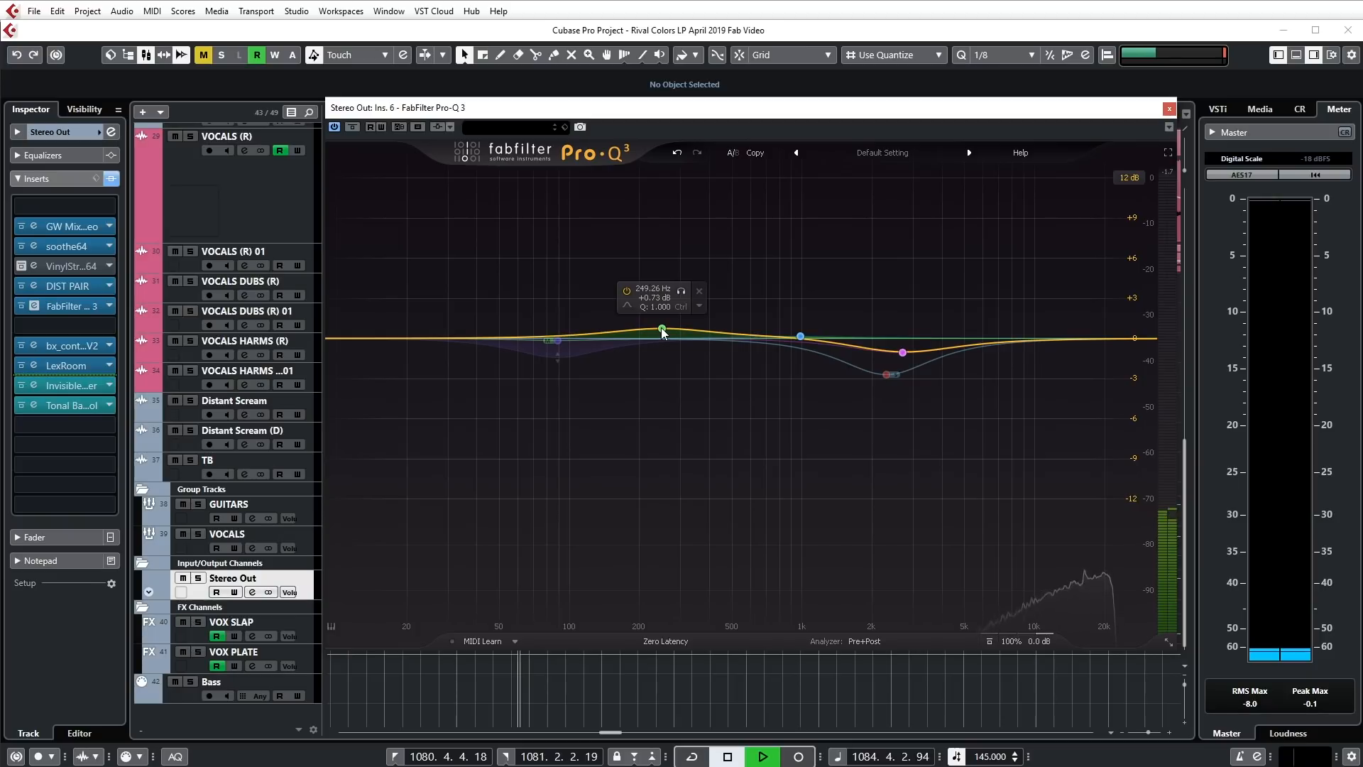
drag(662, 331, 671, 193)
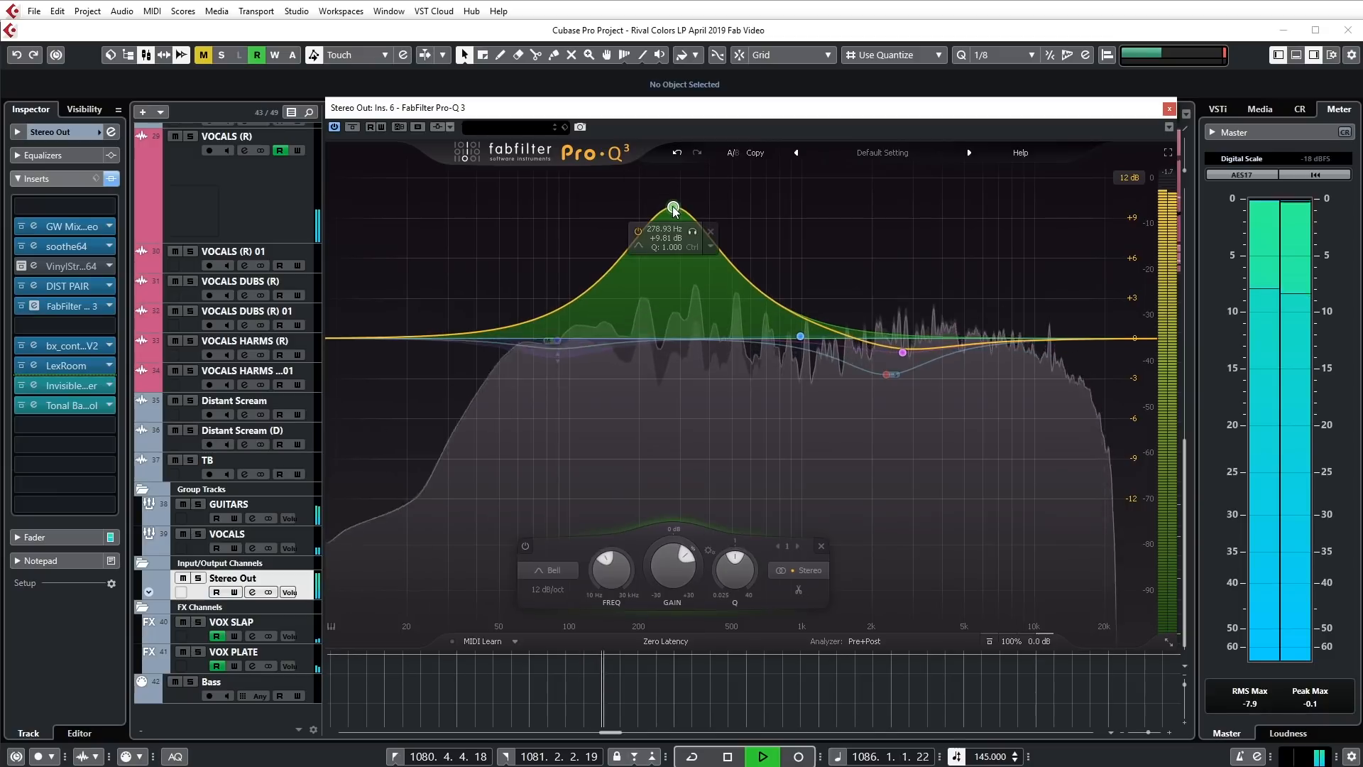
click(691, 220)
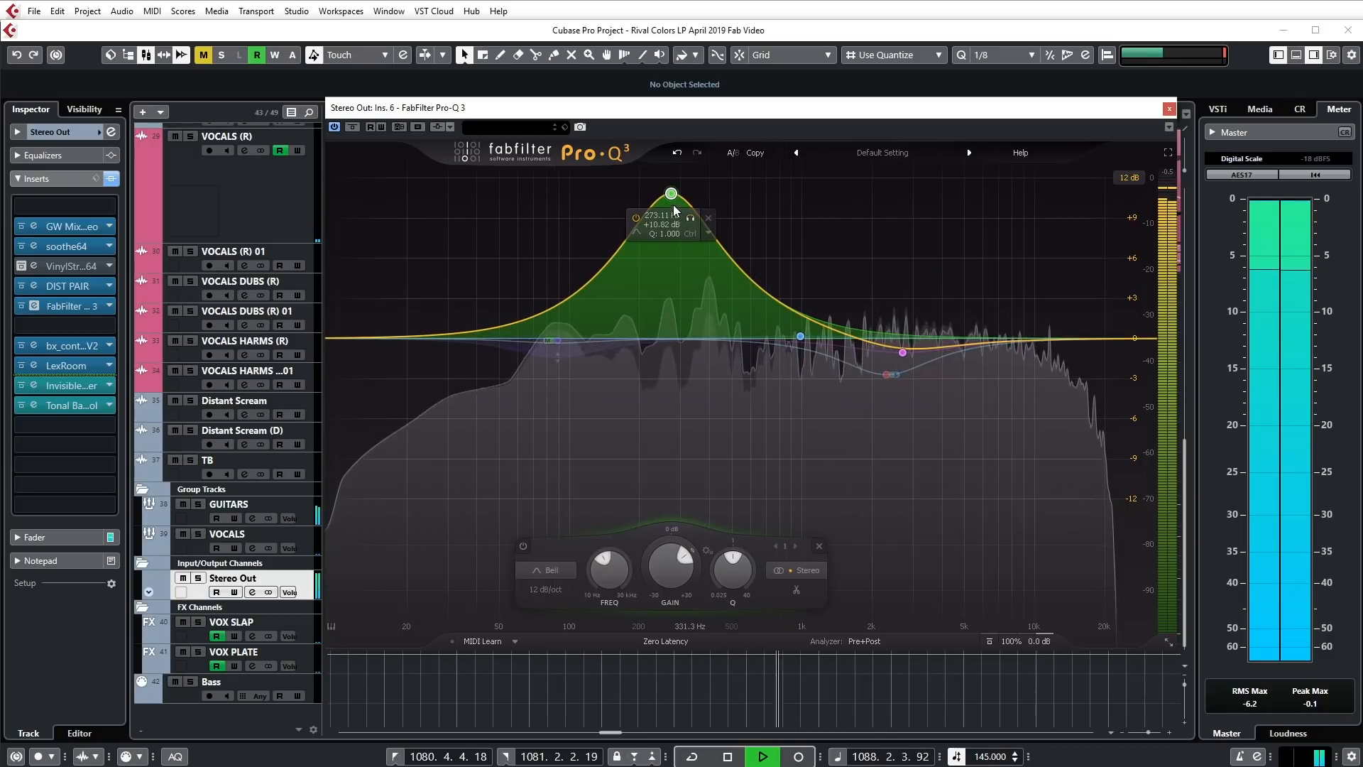
Undo the Bell band's boost at about 273 Hz and stop playback
click(676, 152)
key(space)
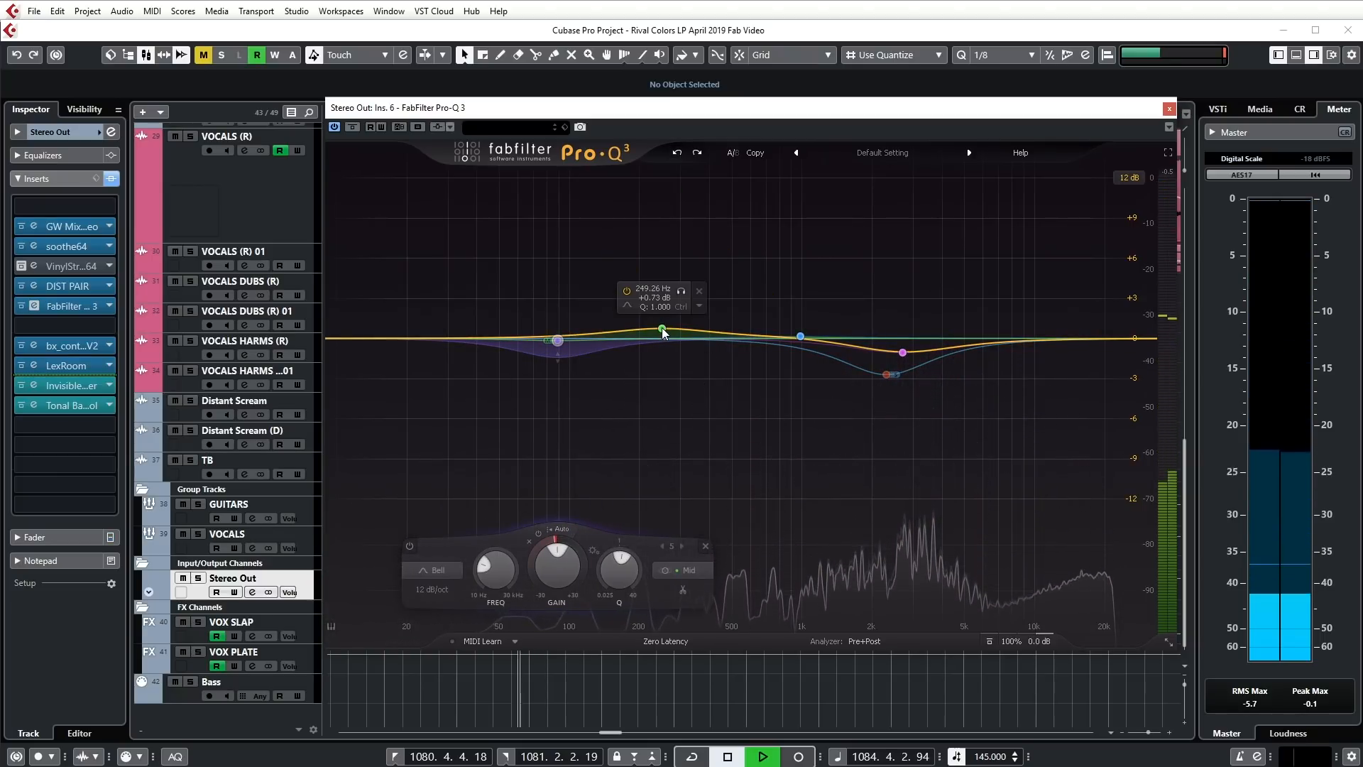
Try cutting the 249 Hz Bell band to about -8.98 dB at about 258 Hz during playback, then stop and undo the cut
key(space)
drag(662, 328, 666, 463)
key(space)
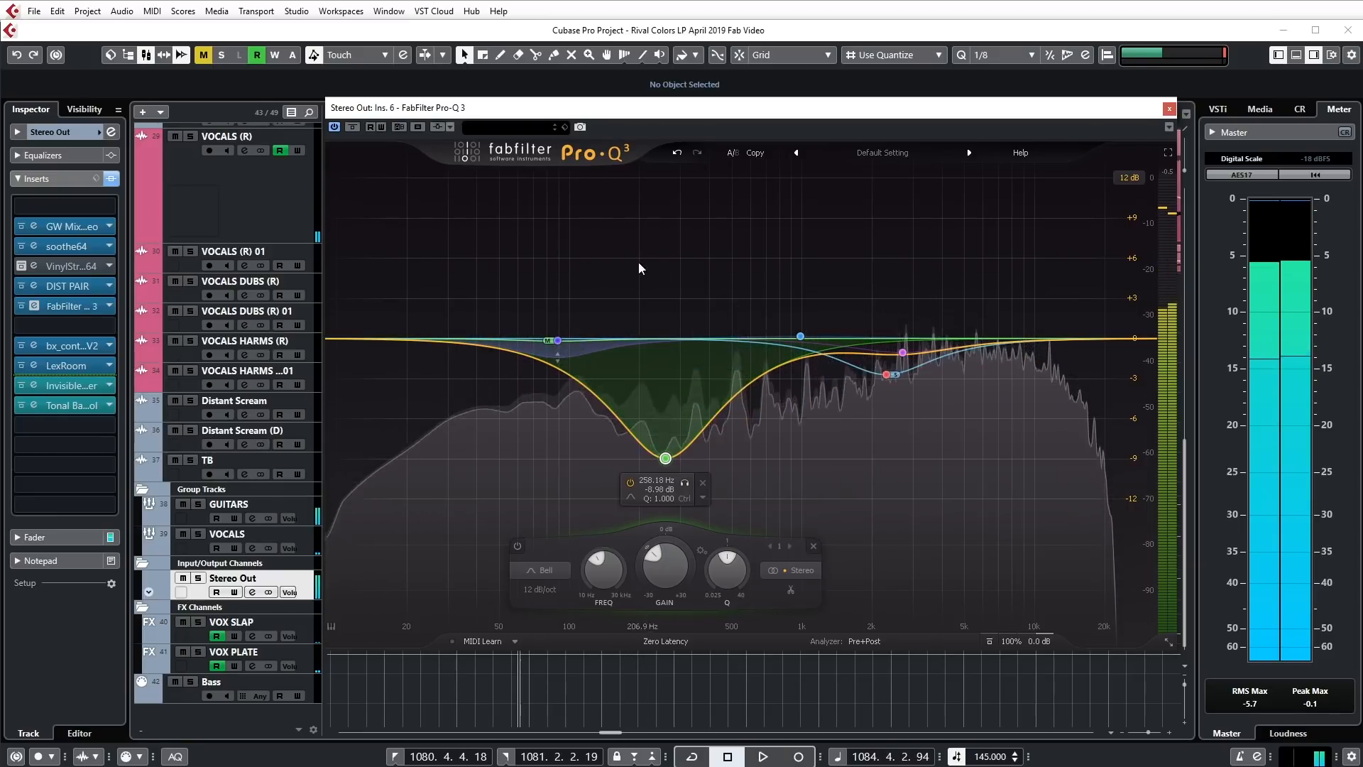
click(677, 154)
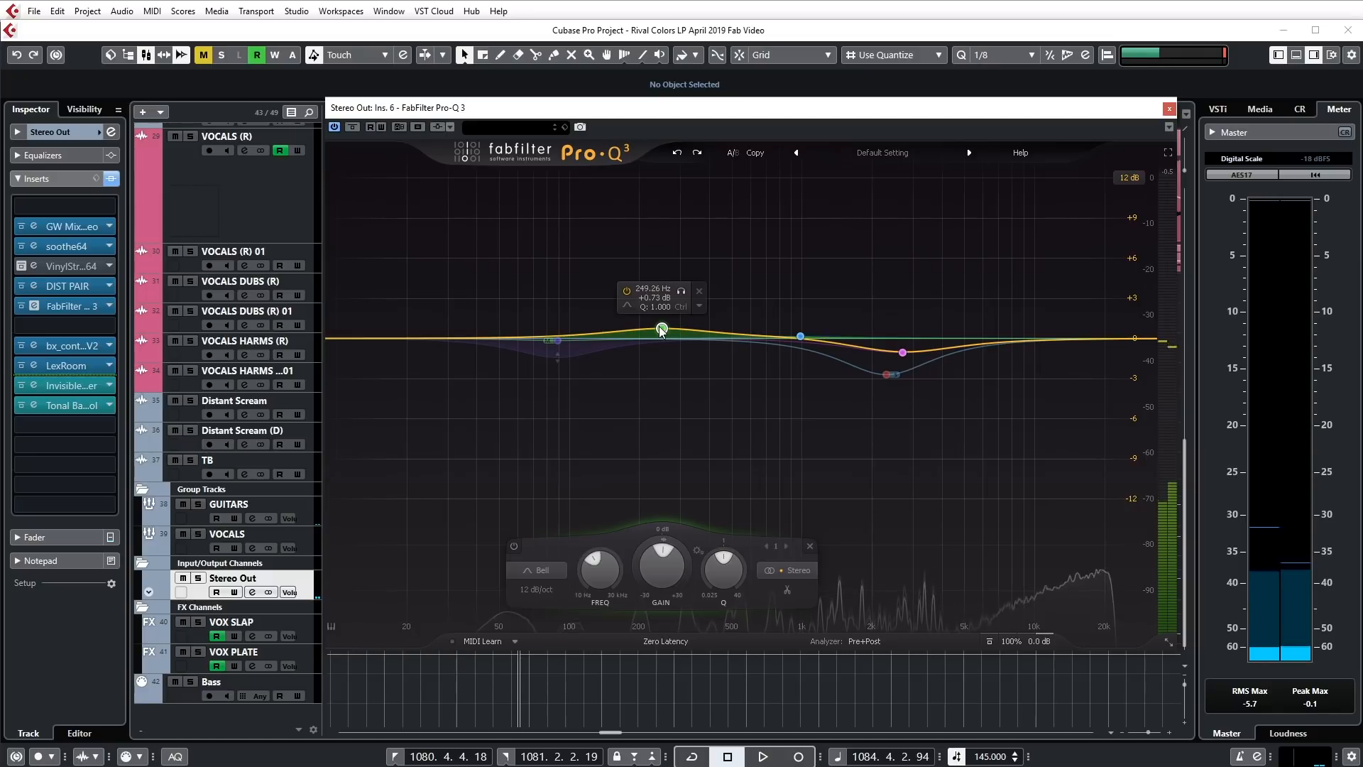
Shift the Bell band at about 985 Hz to about 899 Hz and +0.06 dB, undoing a trial cut of about -0.53 dB
click(801, 337)
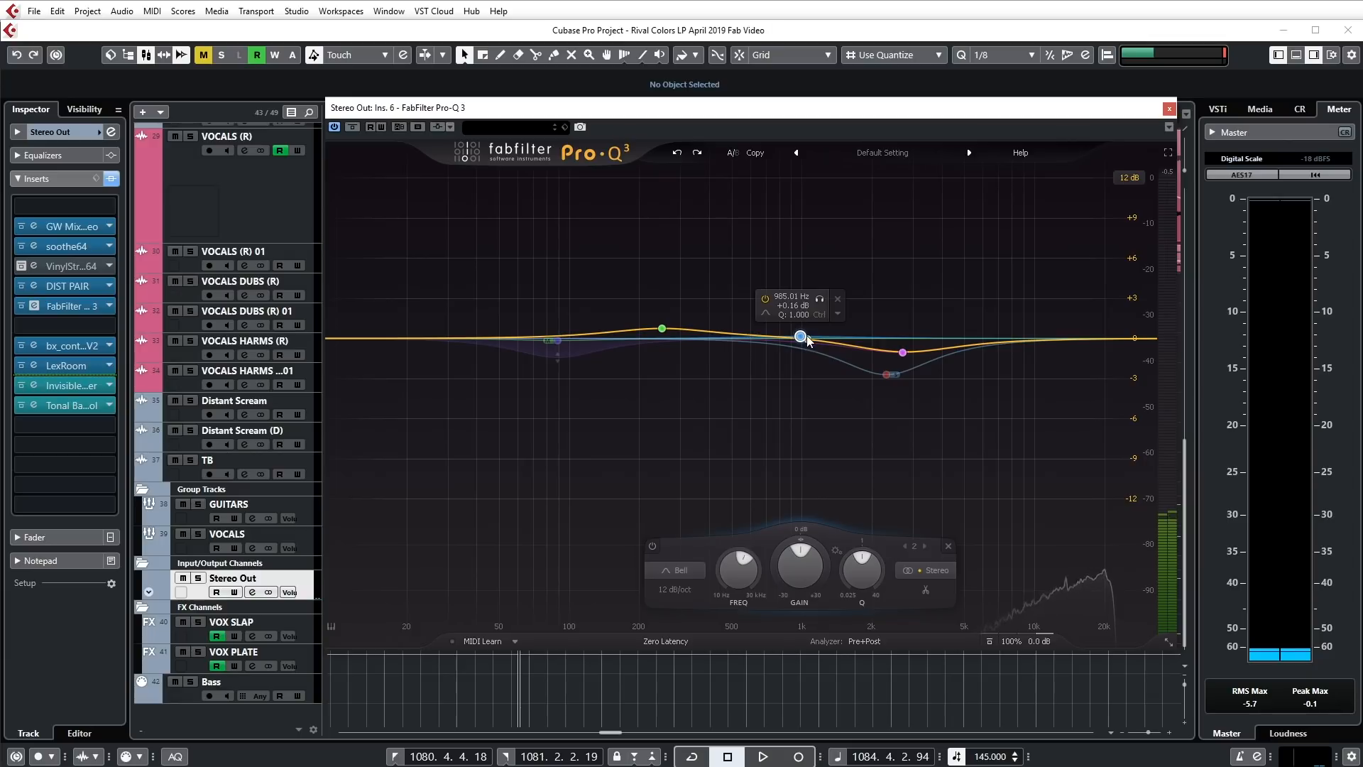
drag(802, 338, 801, 329)
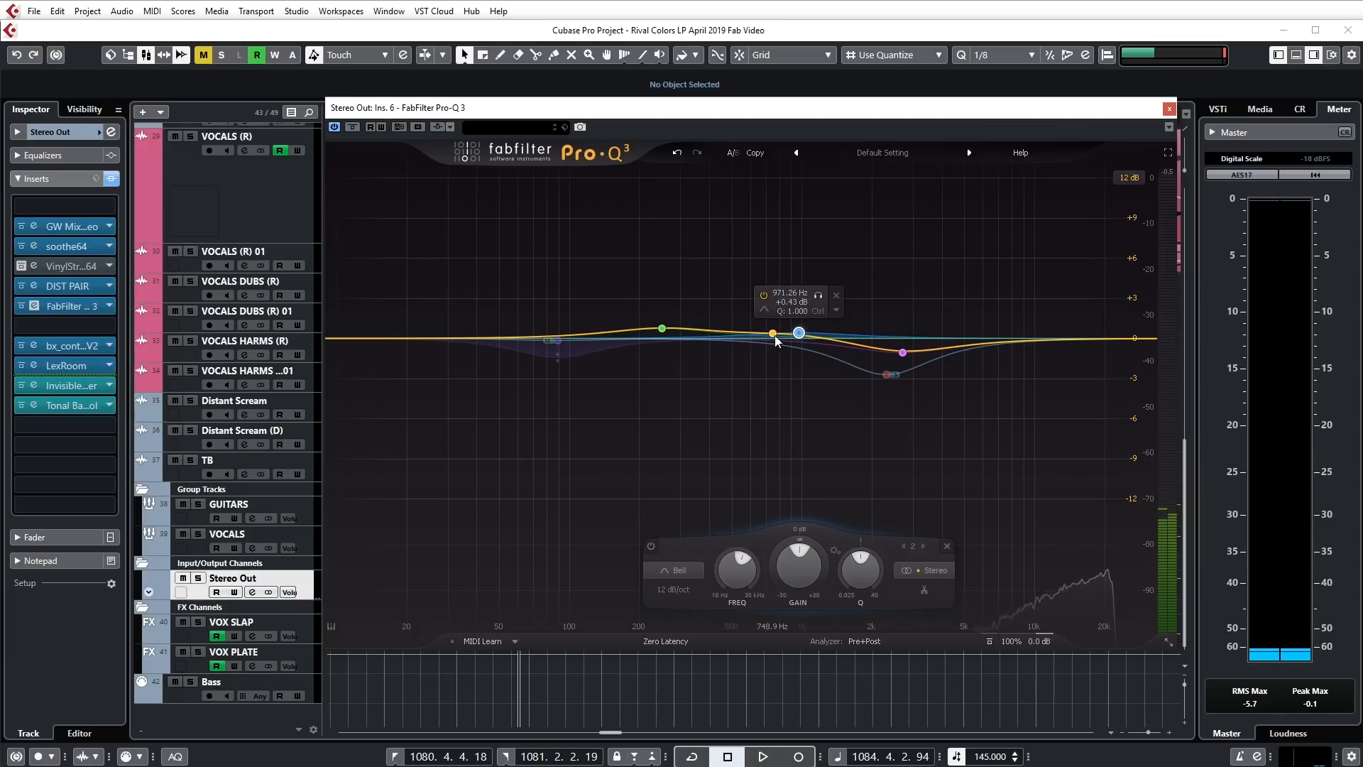
drag(800, 336, 790, 346)
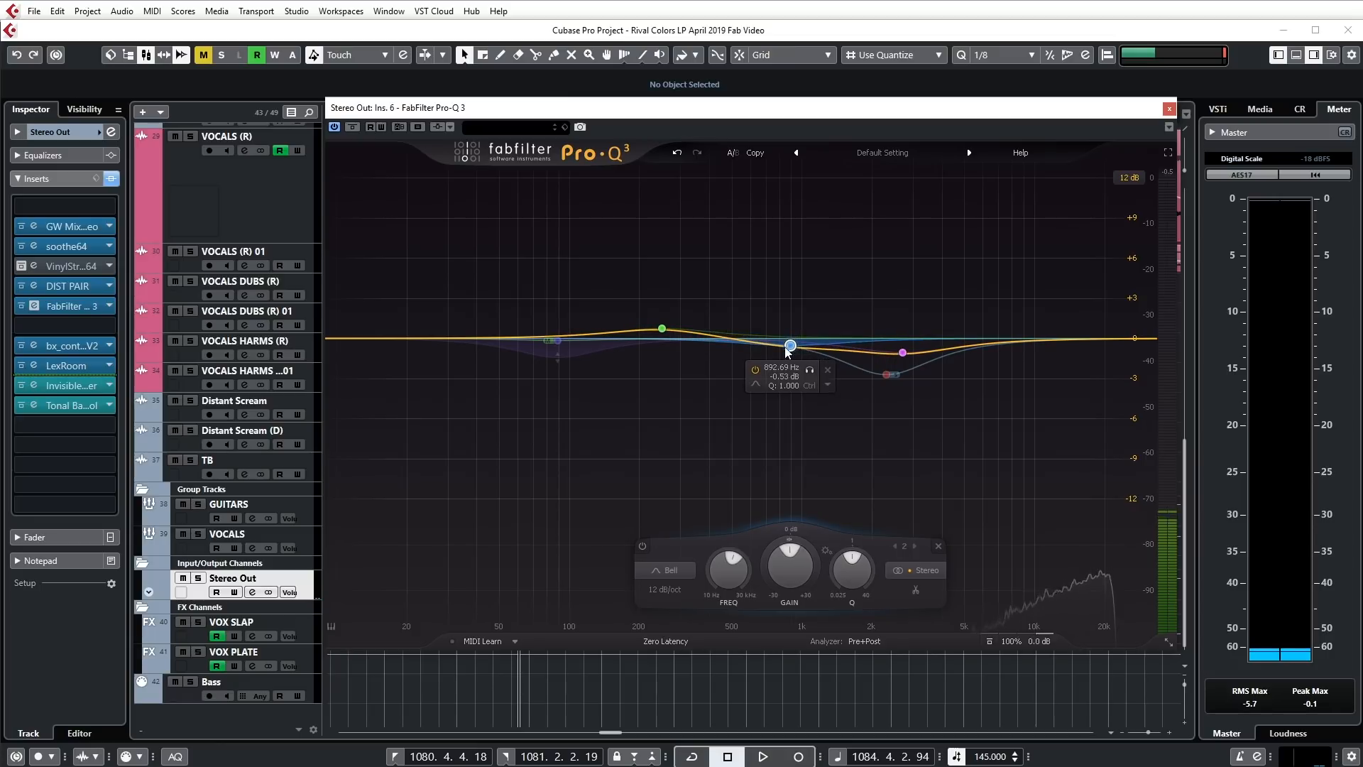
click(680, 152)
Select both upper-mid Bell cuts at about 2303 Hz and 2708 Hz, inspect the 2303 Hz band, and clear the selection
drag(839, 279, 989, 428)
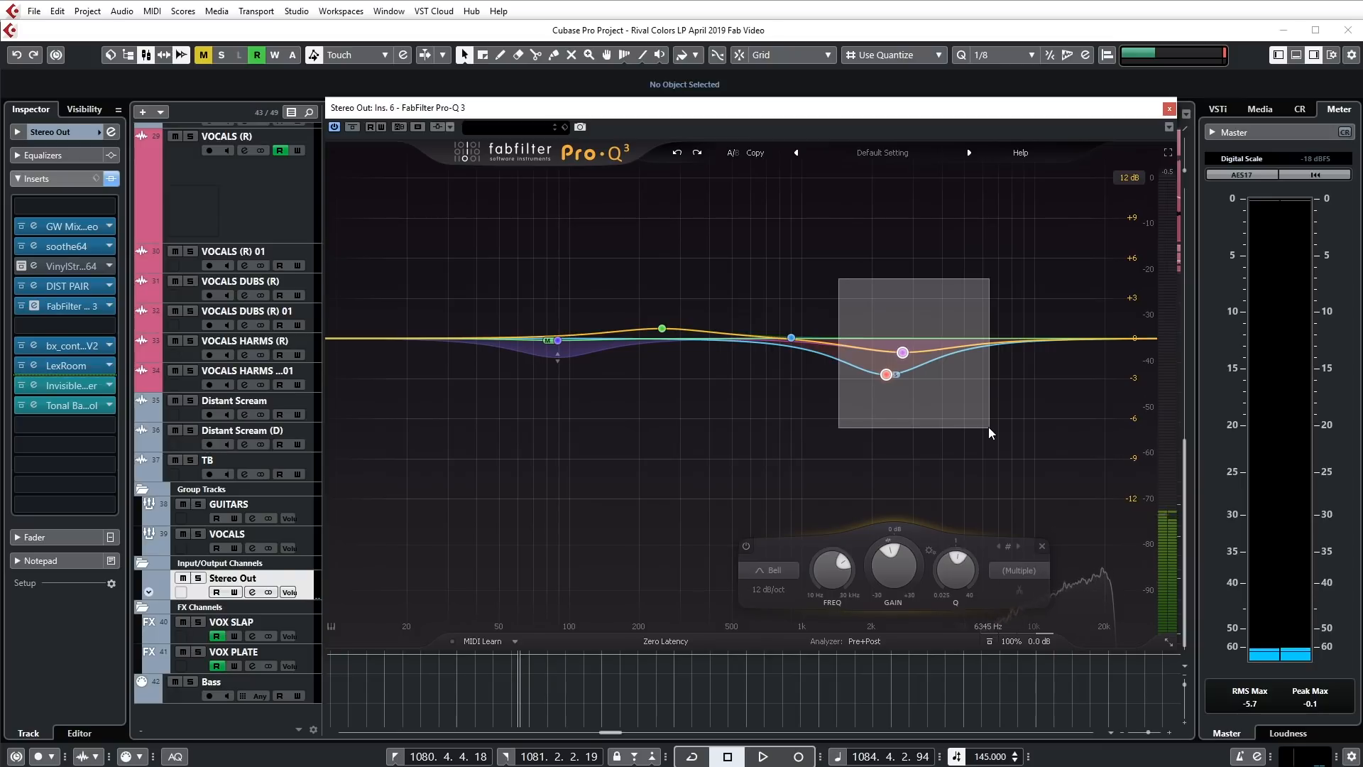
drag(989, 427, 989, 428)
mouse_move(884, 376)
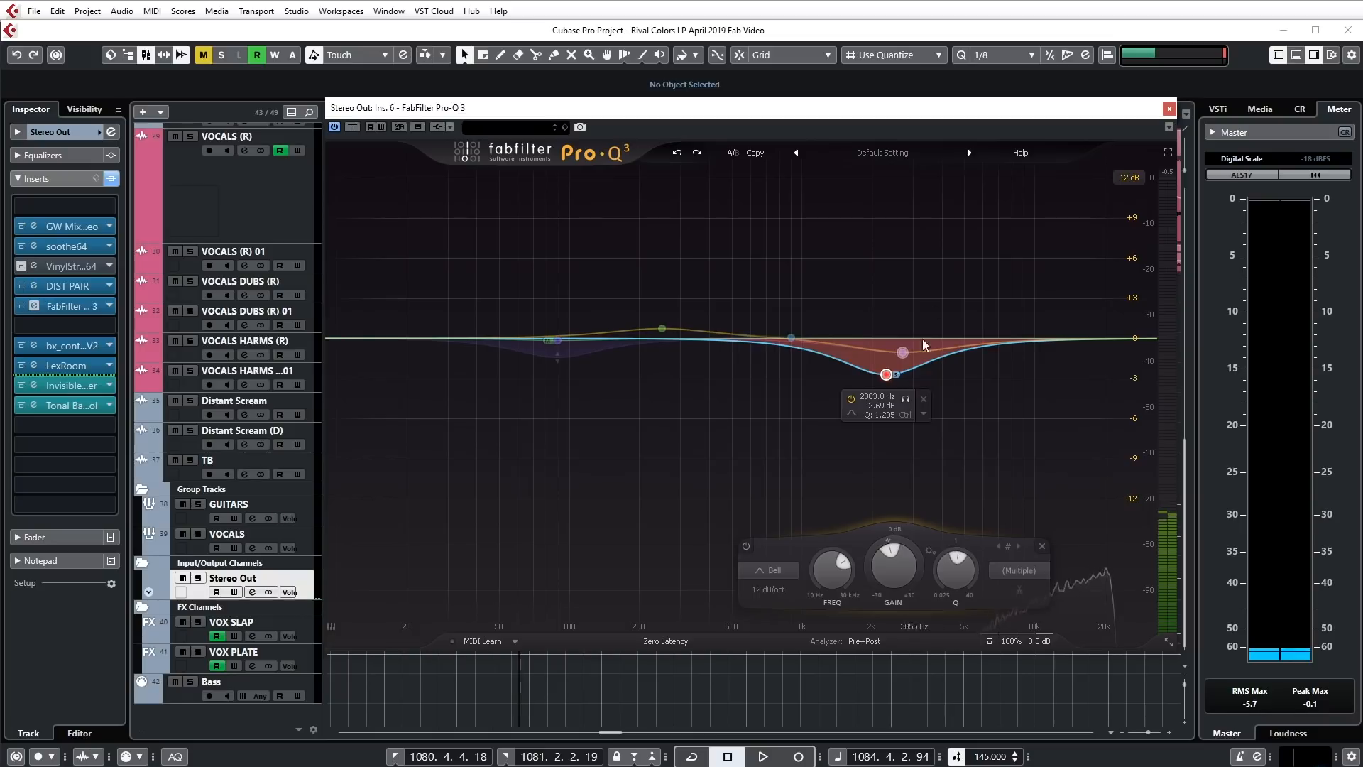
click(939, 290)
Check the stereo placement options of the Bell cuts at about 2708 Hz and 2303 Hz, keeping each band's current mode
click(903, 354)
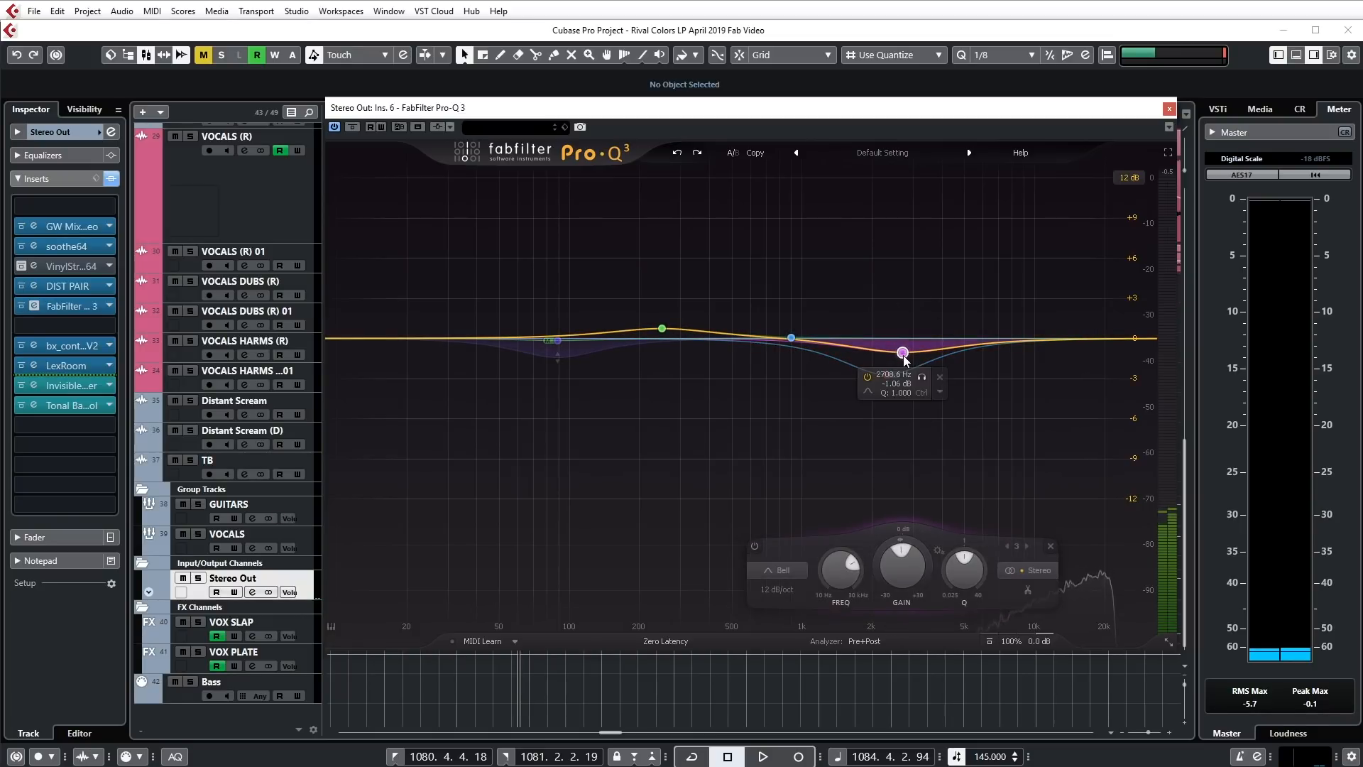
click(1037, 571)
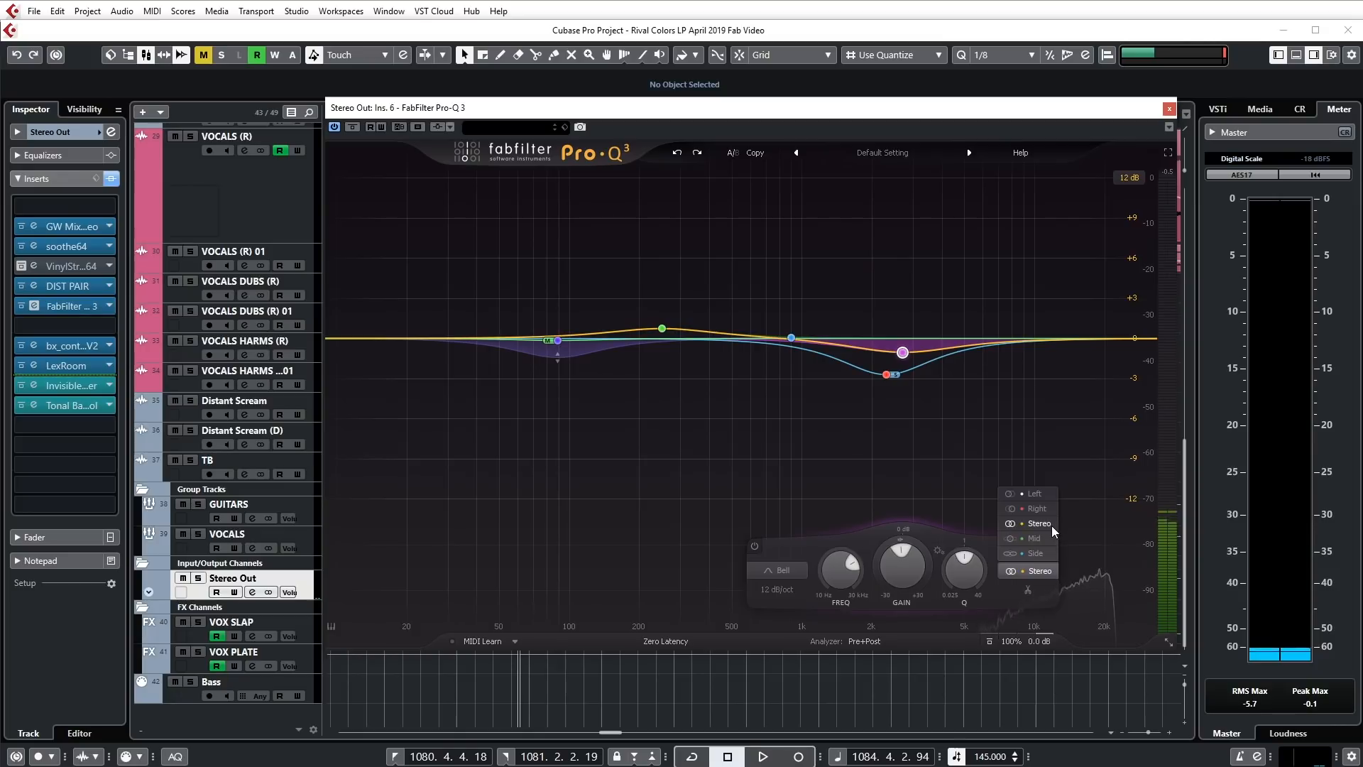
click(886, 375)
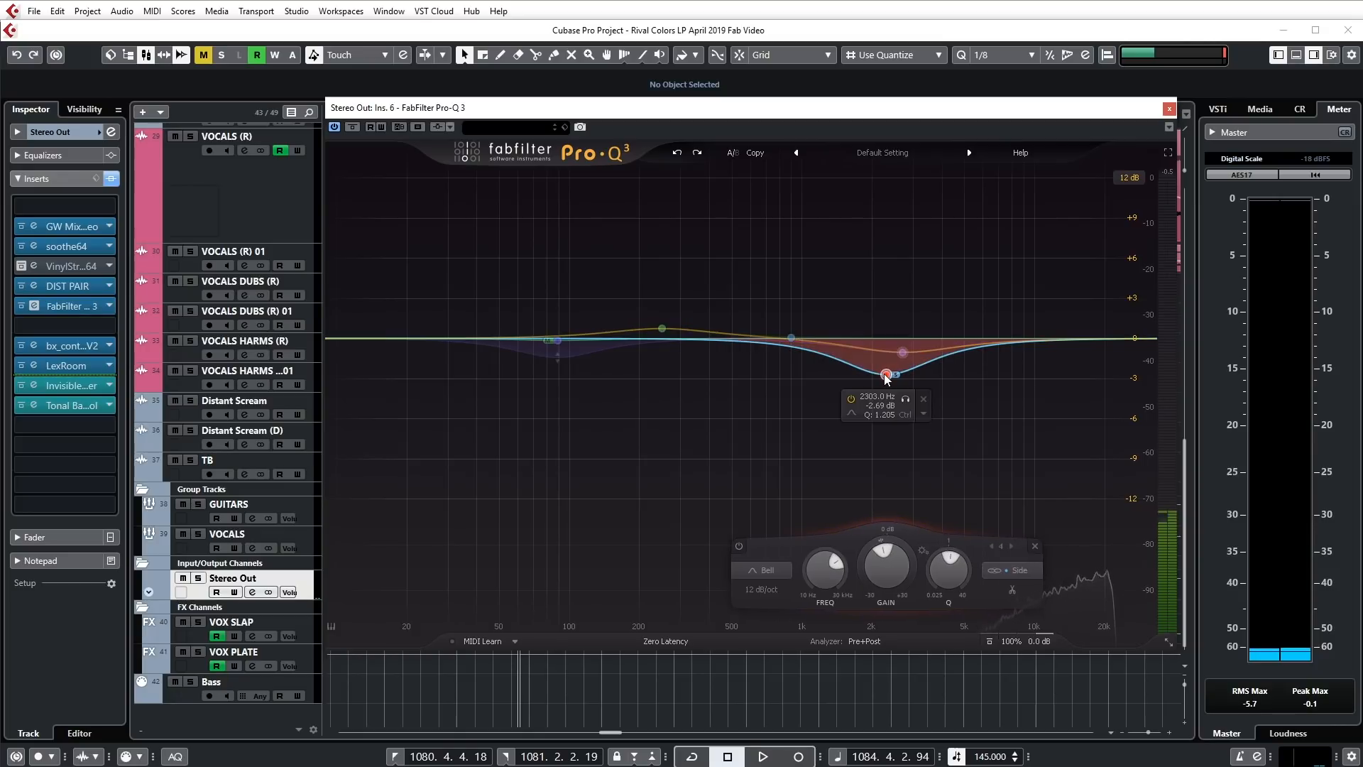
click(1008, 569)
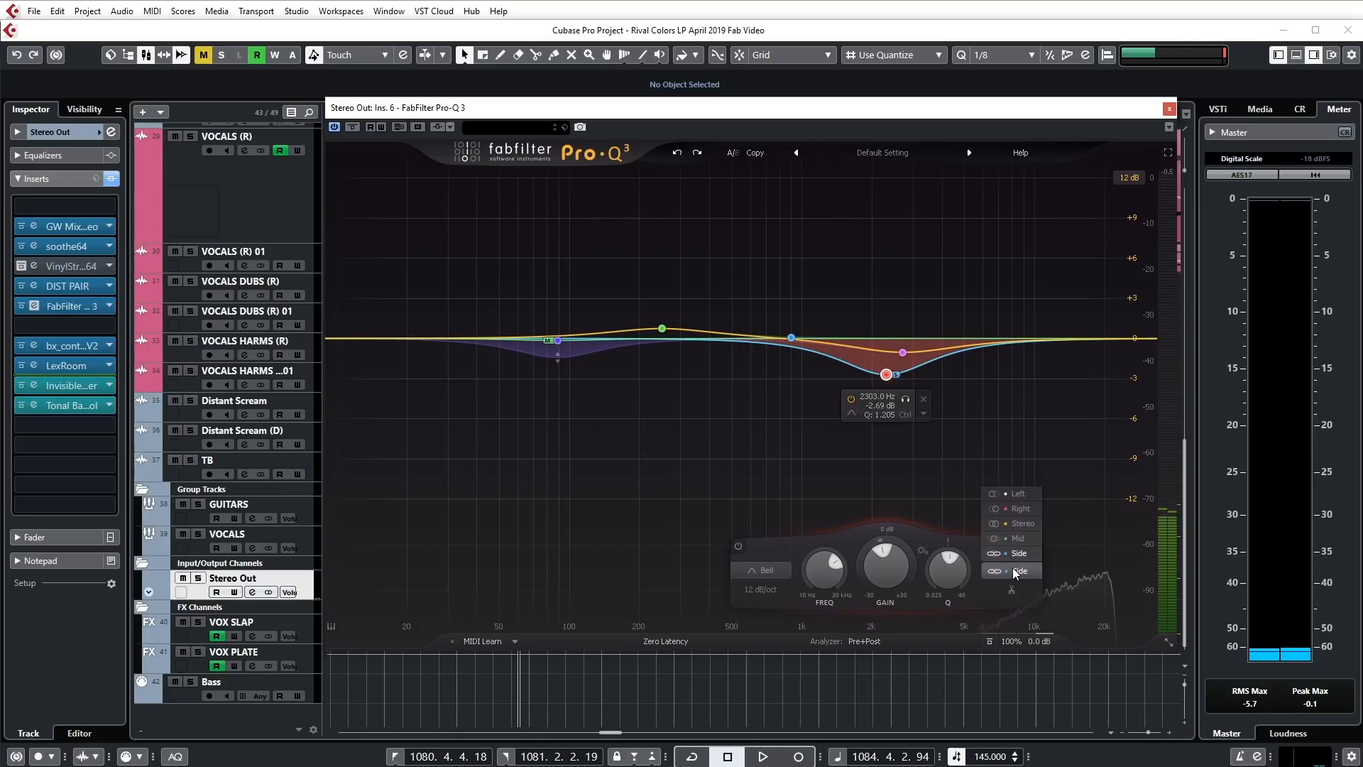
click(874, 443)
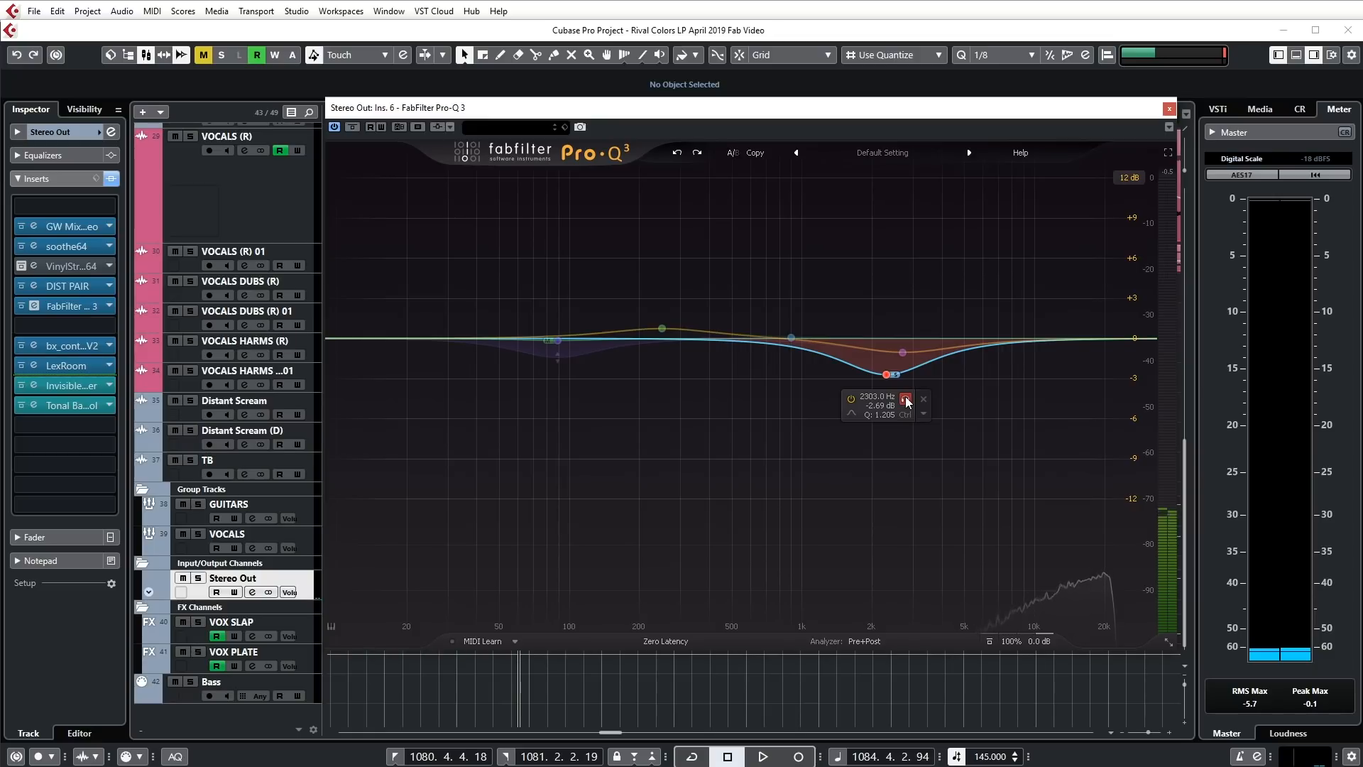
Audition the Side Bell cut at about 2303 Hz in solo during playback, turn the solo off, and stop
key(space)
click(906, 400)
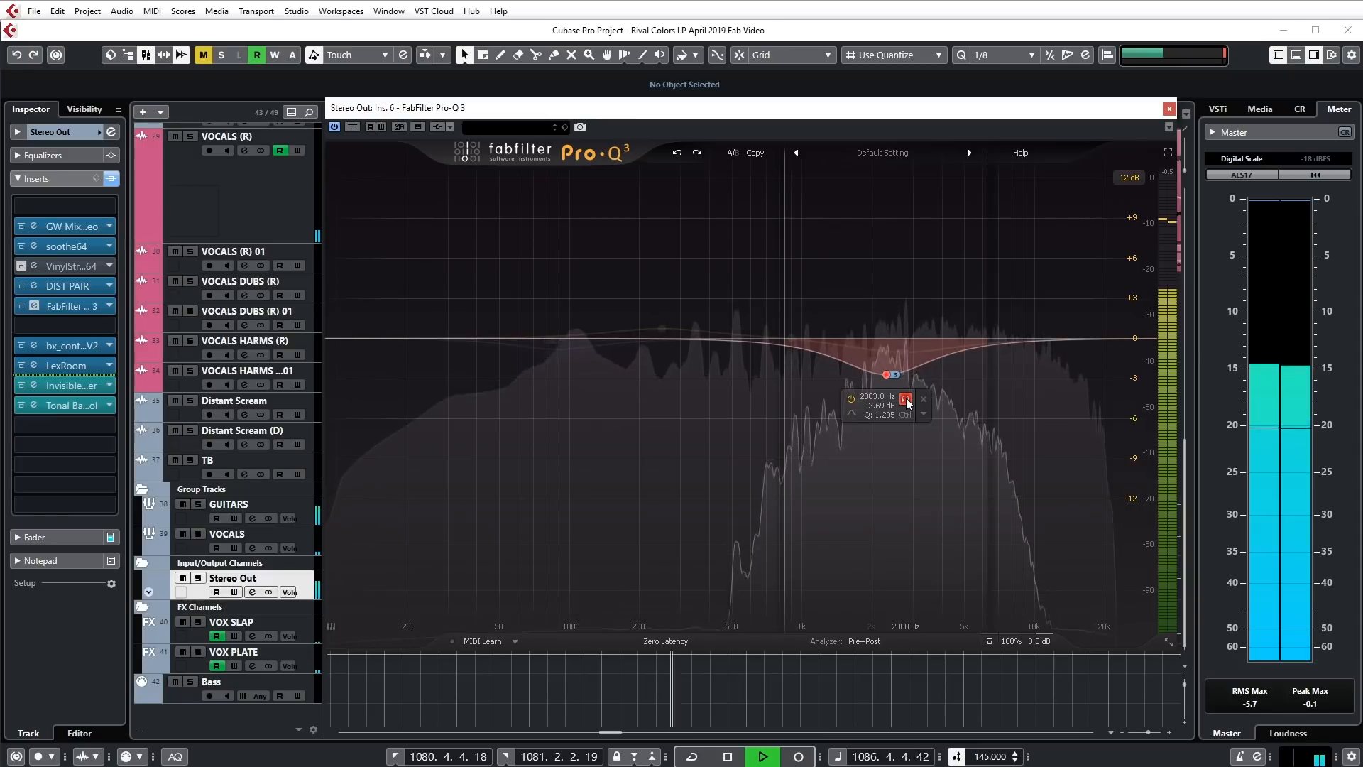
click(906, 400)
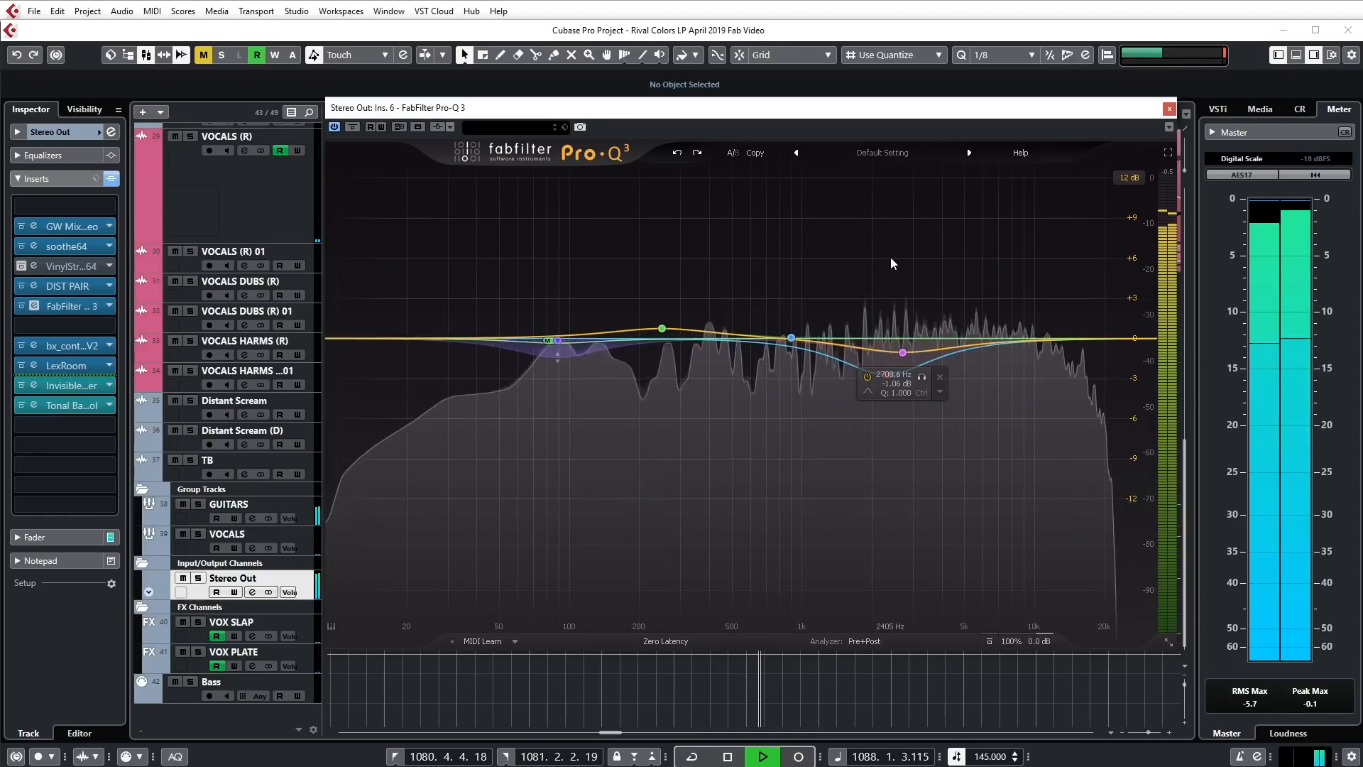
key(space)
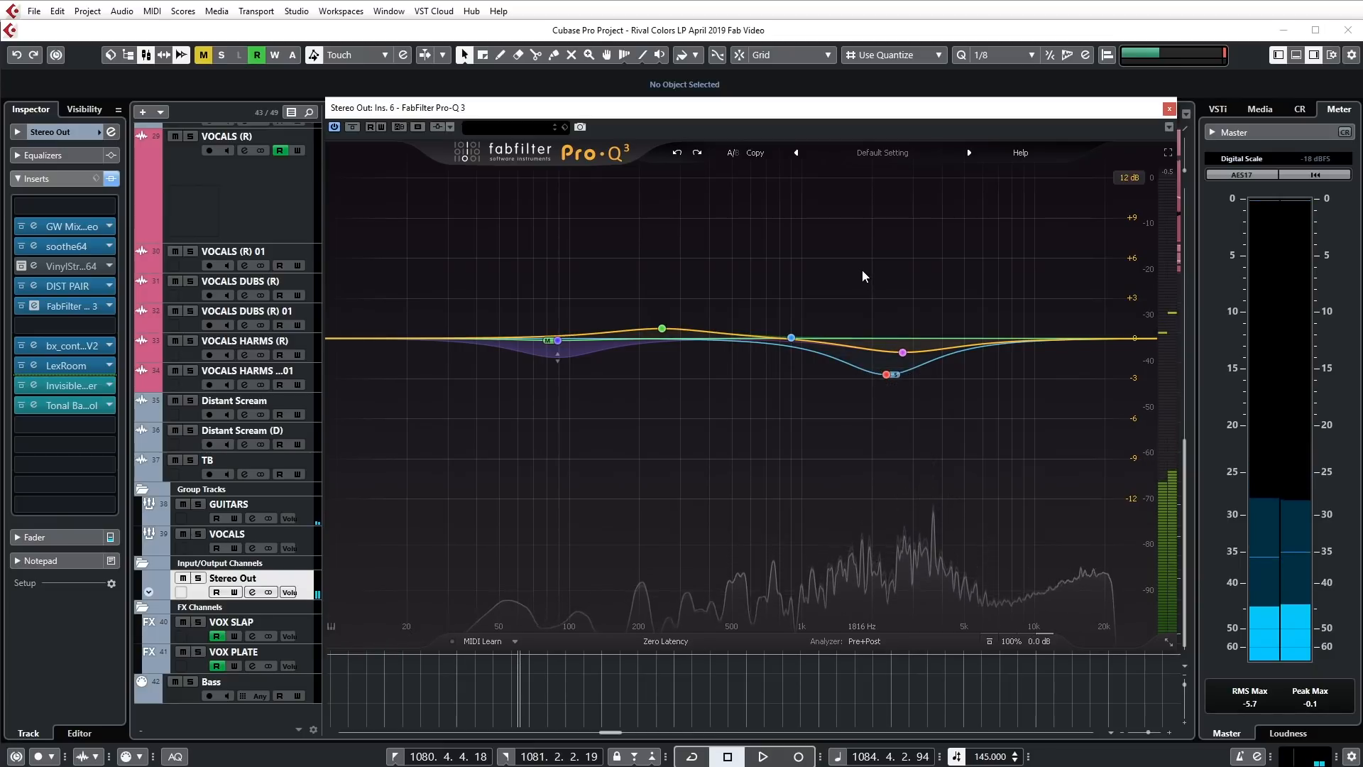
Audition the stereo Bell cut at about 2708 Hz in solo during playback, turn the solo off, and stop
mouse_move(891, 379)
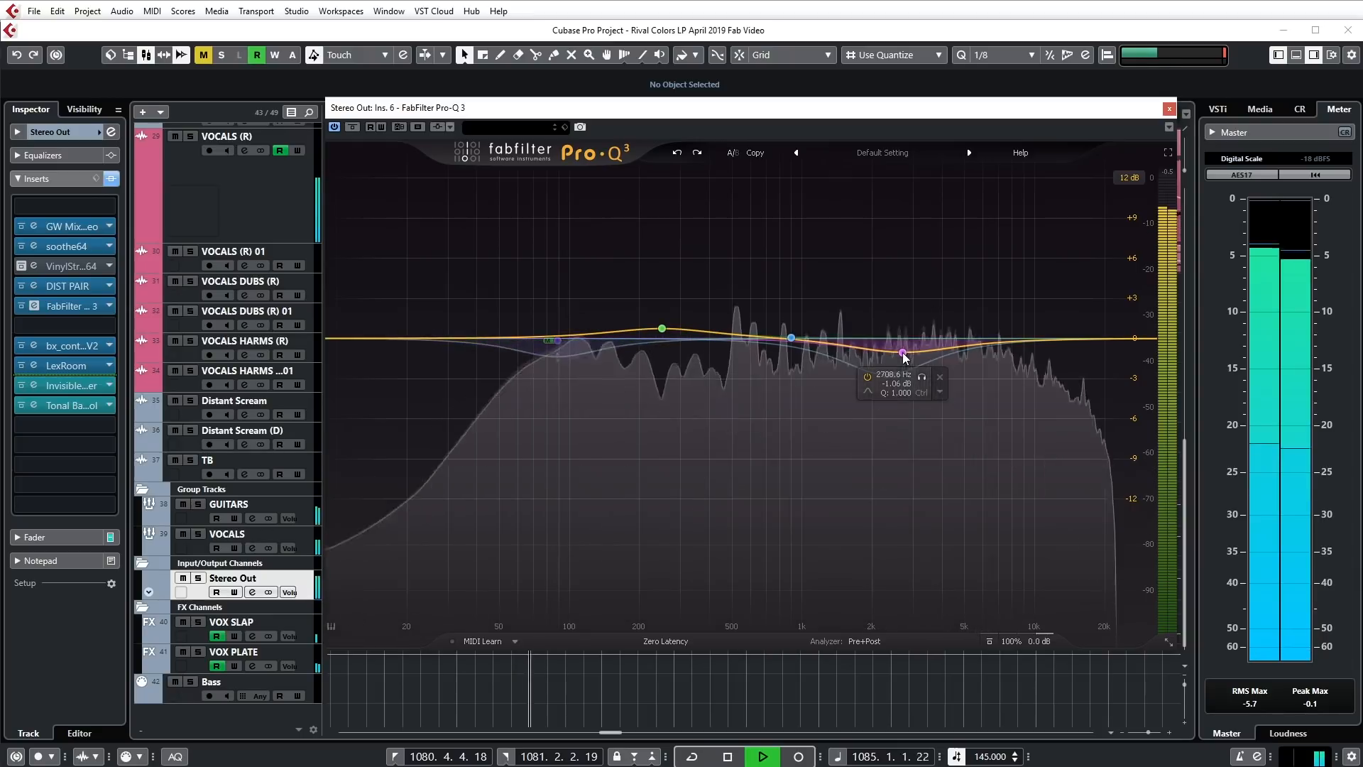
key(space)
click(923, 382)
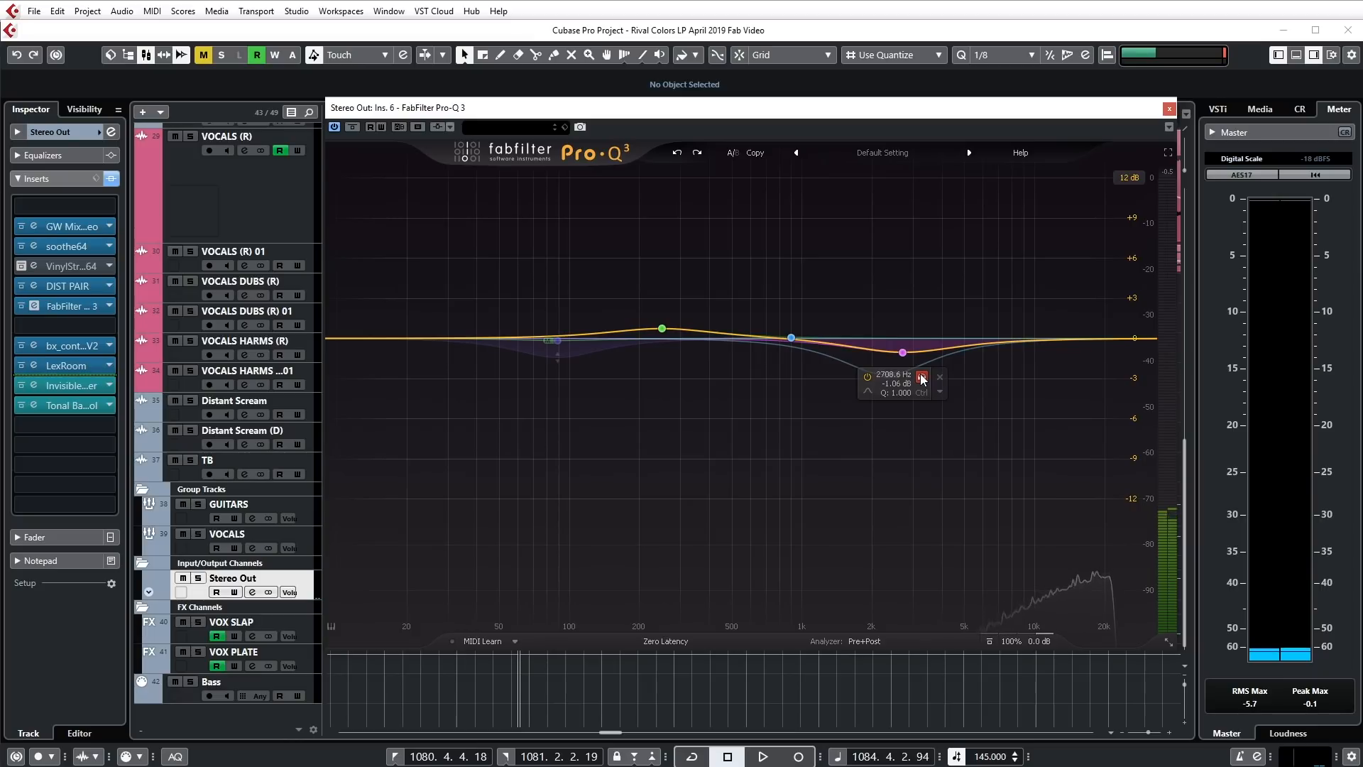
click(922, 378)
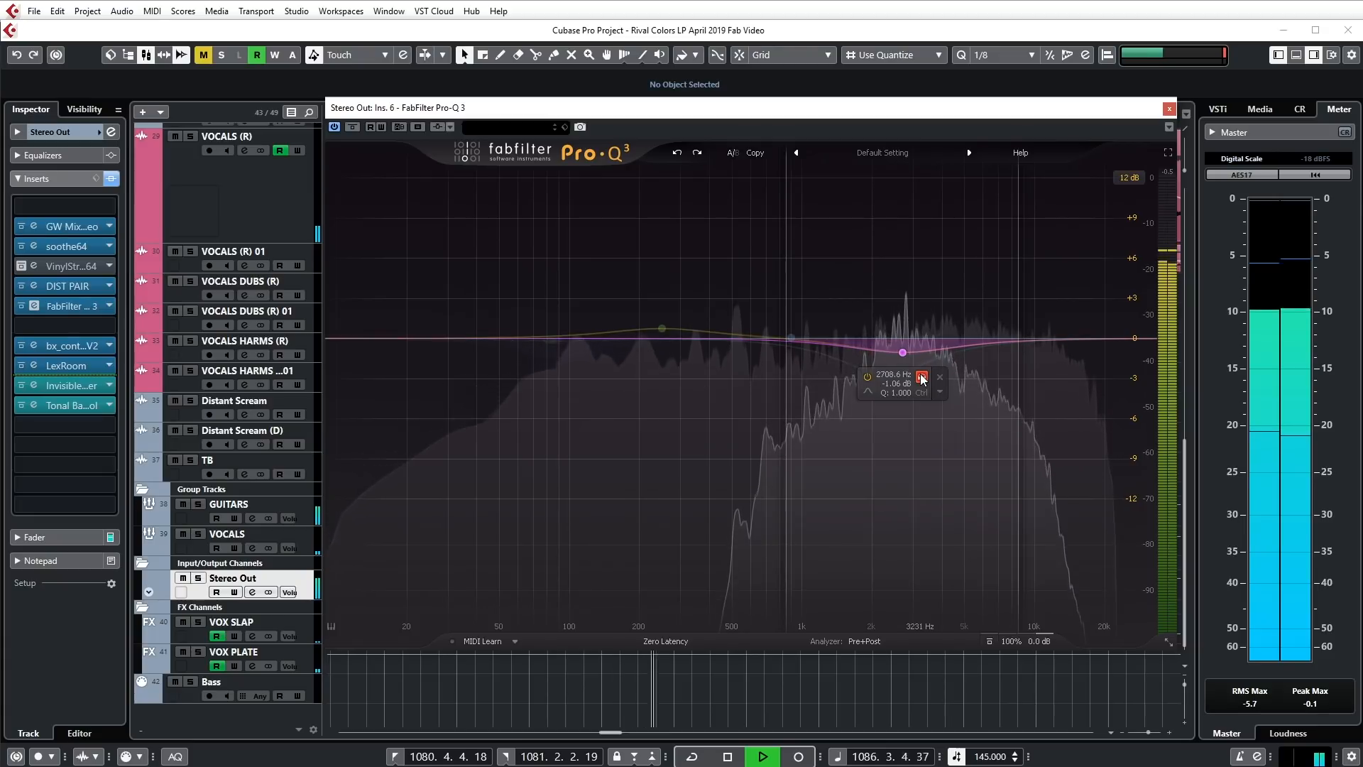
key(space)
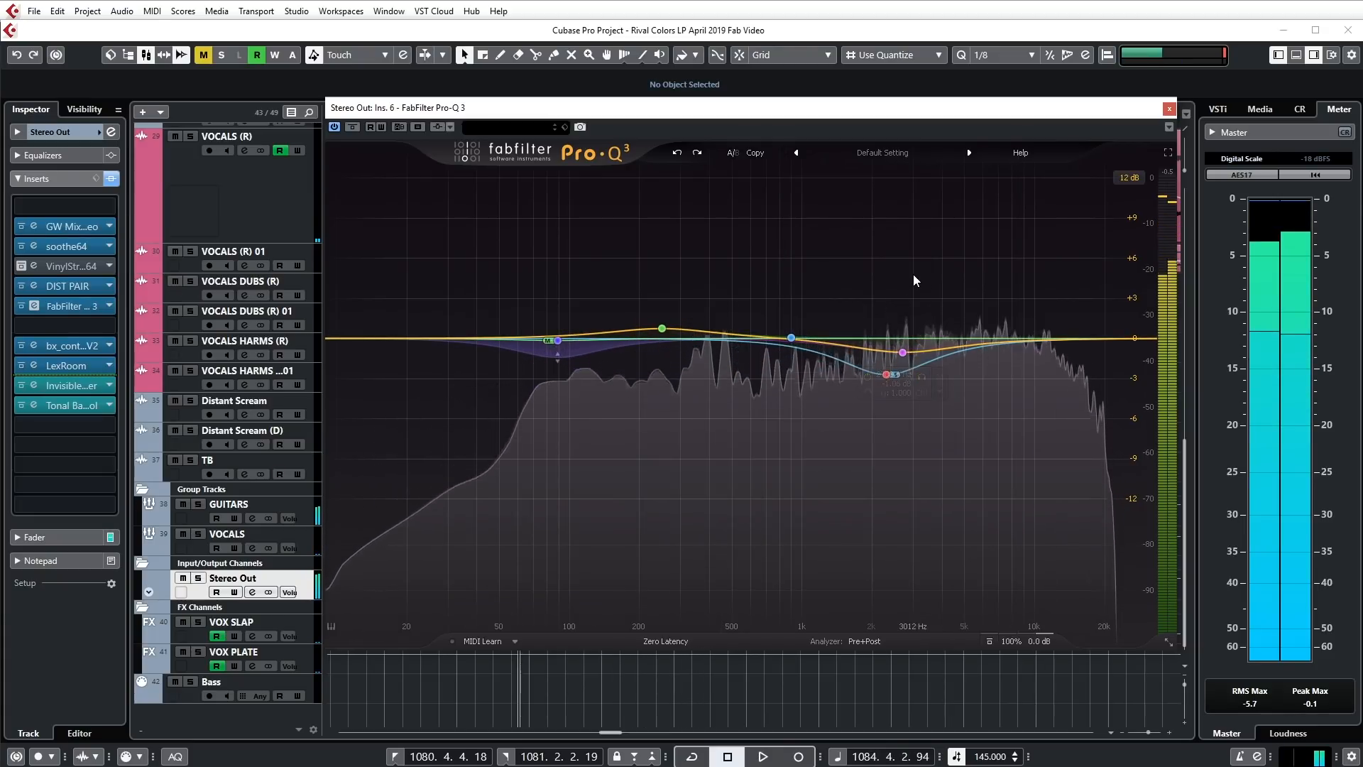
Highlight the Side and stereo Bell cuts around 2.3 to 2.7 kHz together, then clear the selection
drag(841, 288, 963, 420)
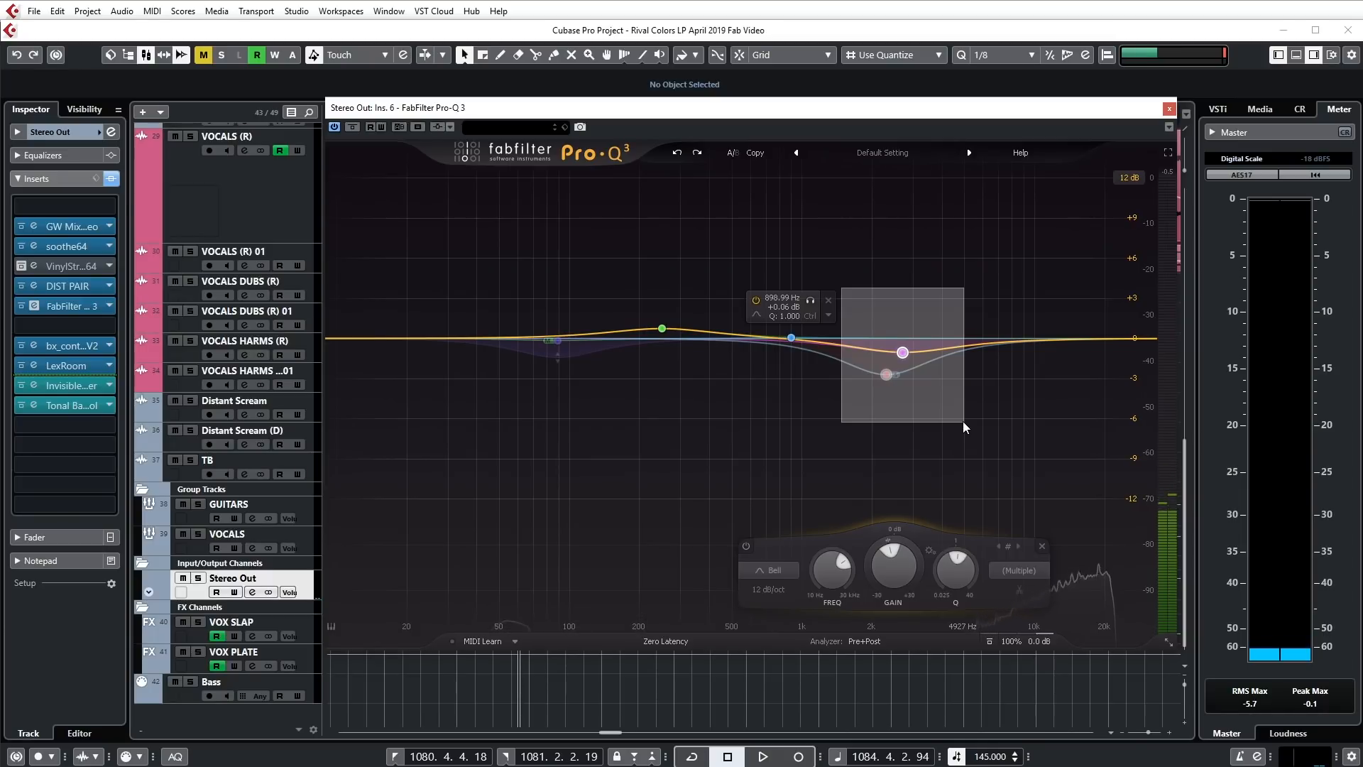
drag(964, 422, 964, 422)
click(935, 300)
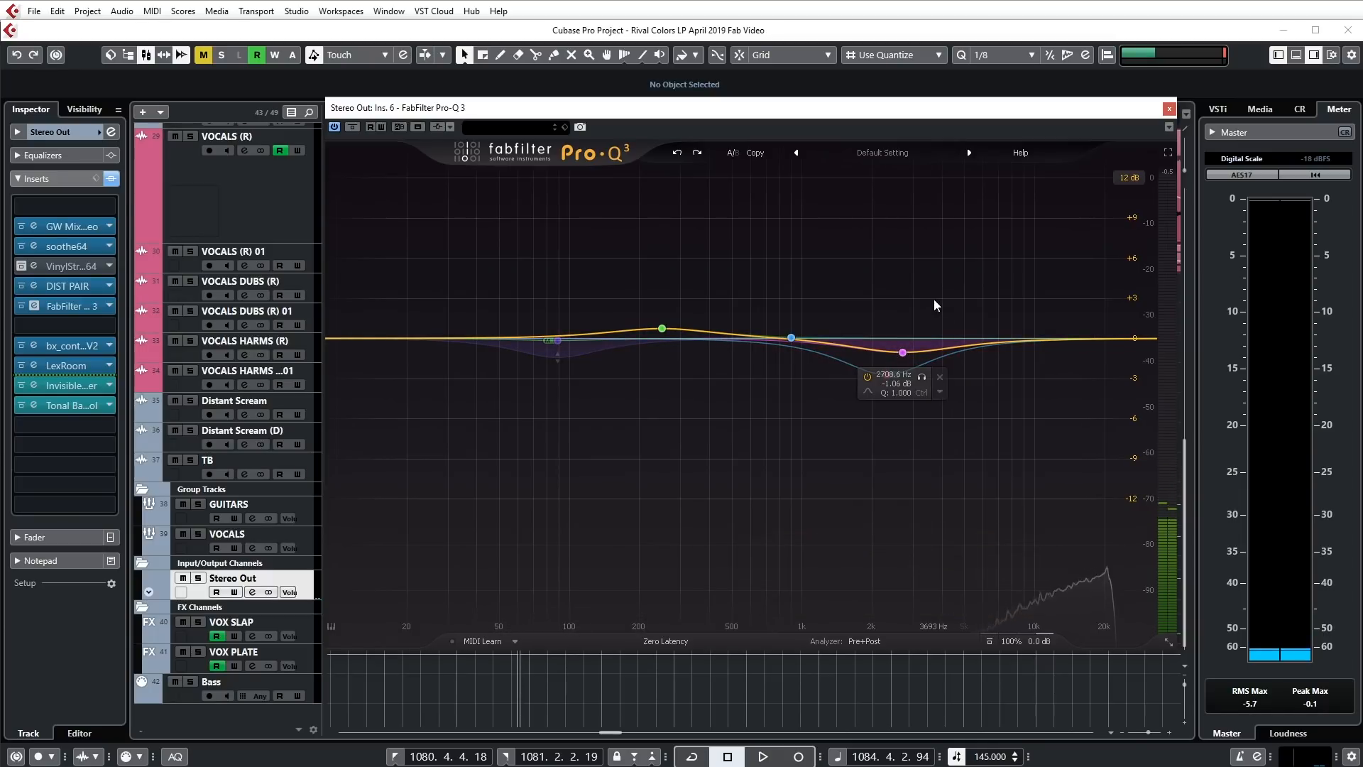